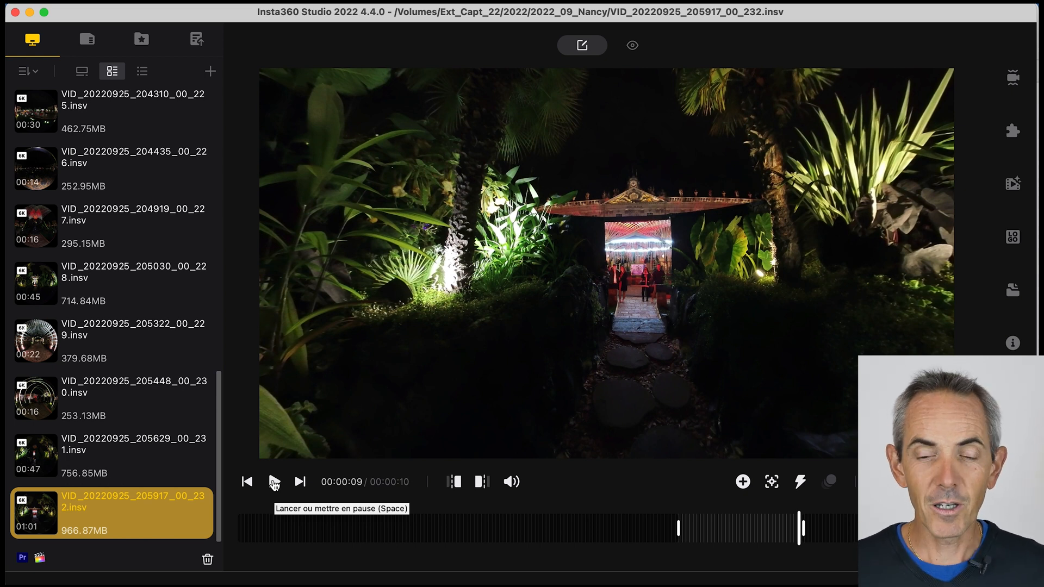
- Check the 360 source video's file properties, including its resolution, frame rate and bitrate
left_click(1013, 344)
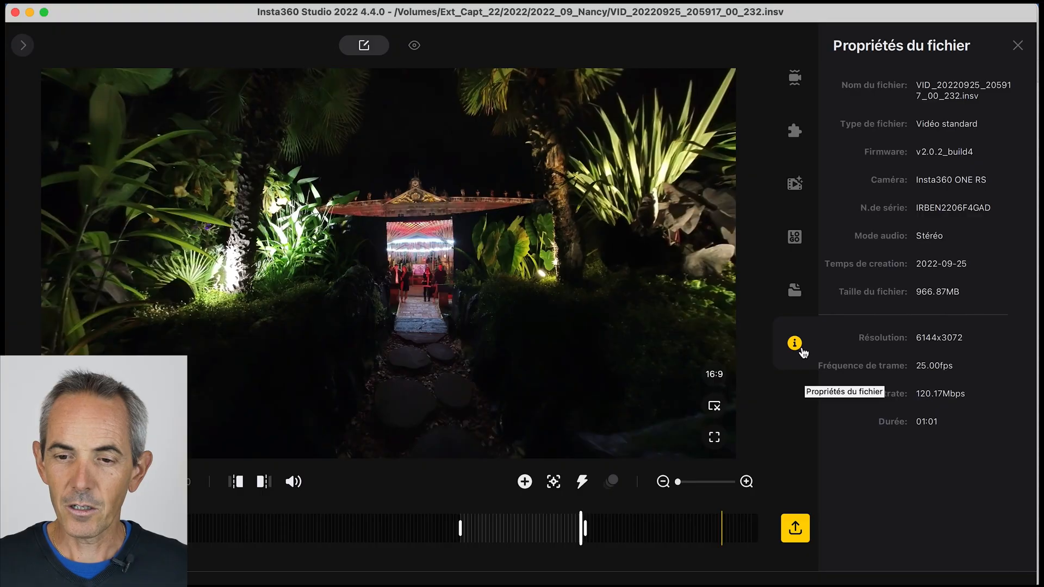
left_click(802, 351)
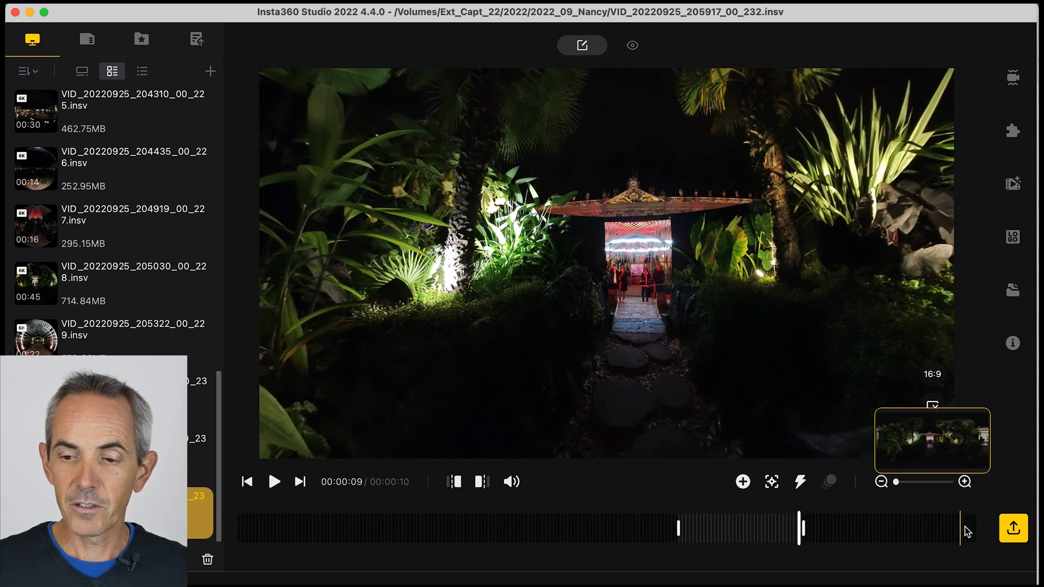
- Open the video export settings, choose 360 video output and raise the bitrate to the maximum
left_click(1014, 528)
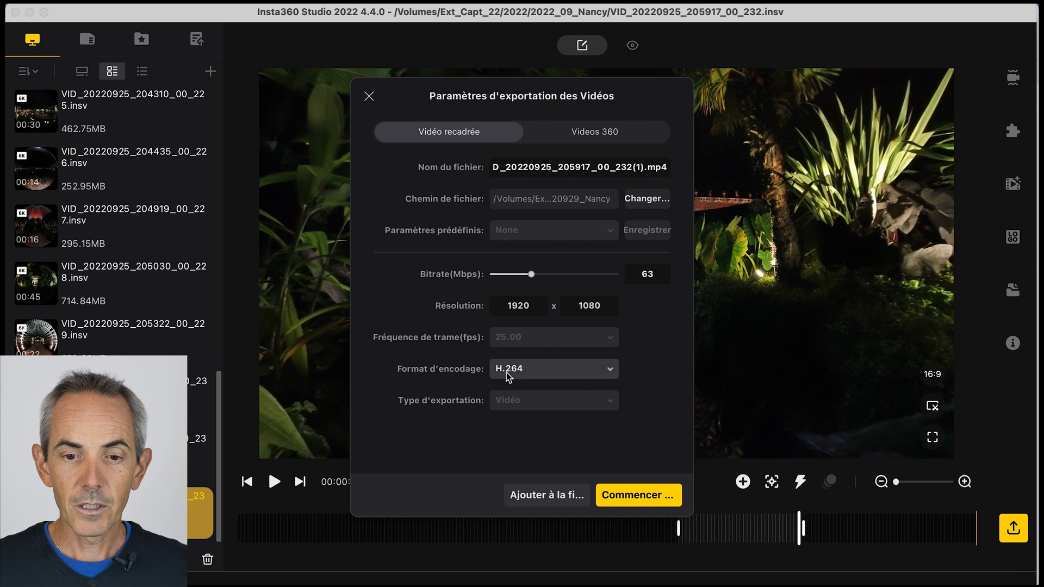
left_click(604, 136)
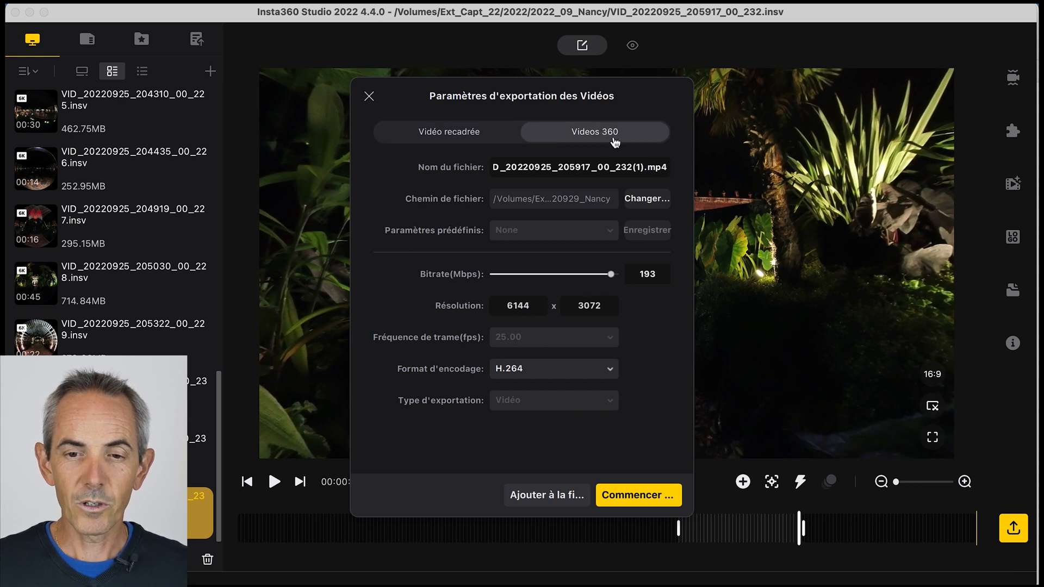
left_click_drag(610, 275, 625, 275)
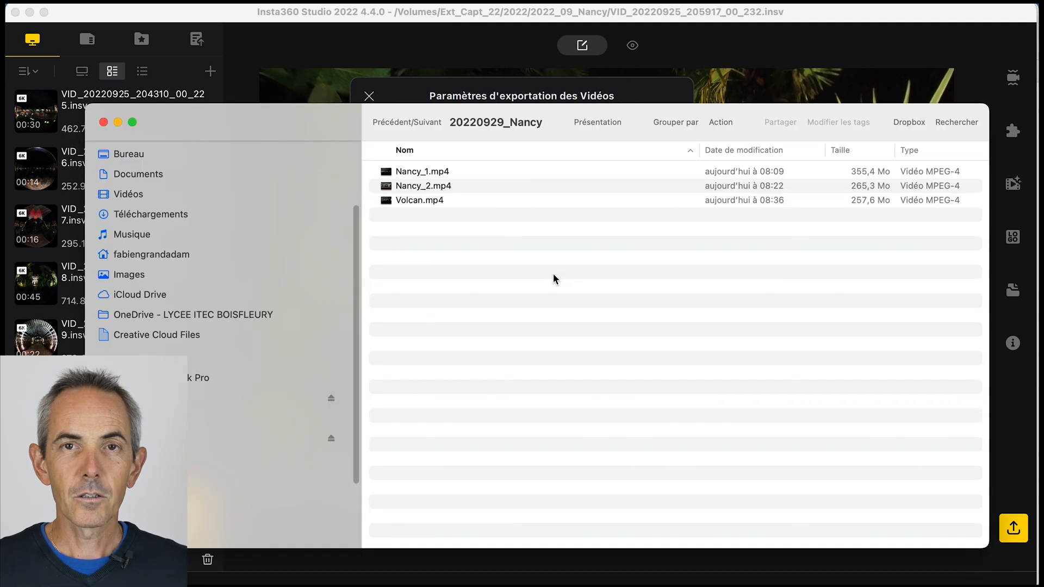
- Preview the exported clips Volcan.mp4 and Nancy_1.mp4 from the 20220929_Nancy folder
left_click(420, 202)
key("space")
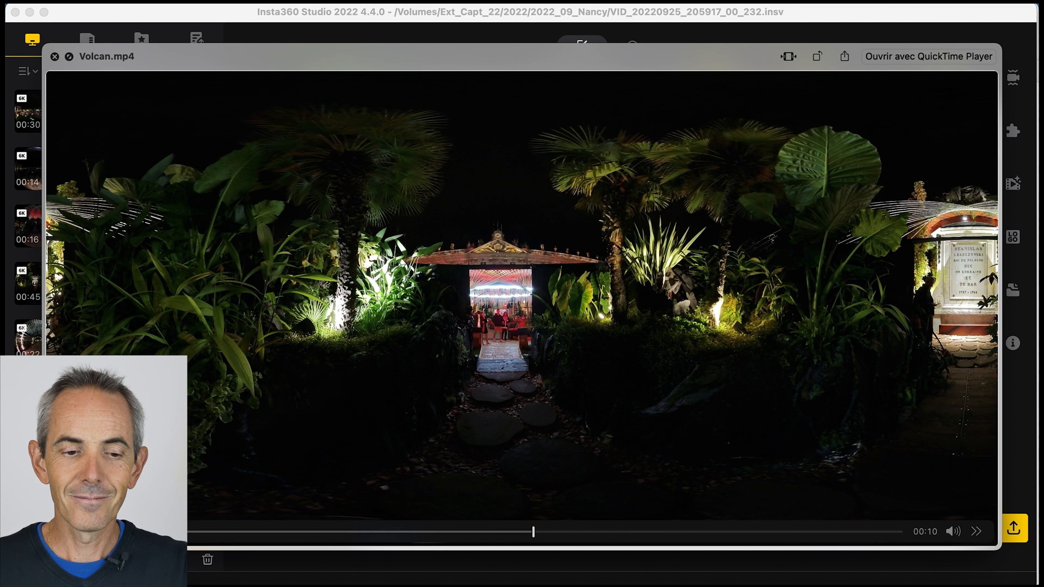
left_click(55, 57)
left_click(419, 174)
key("space")
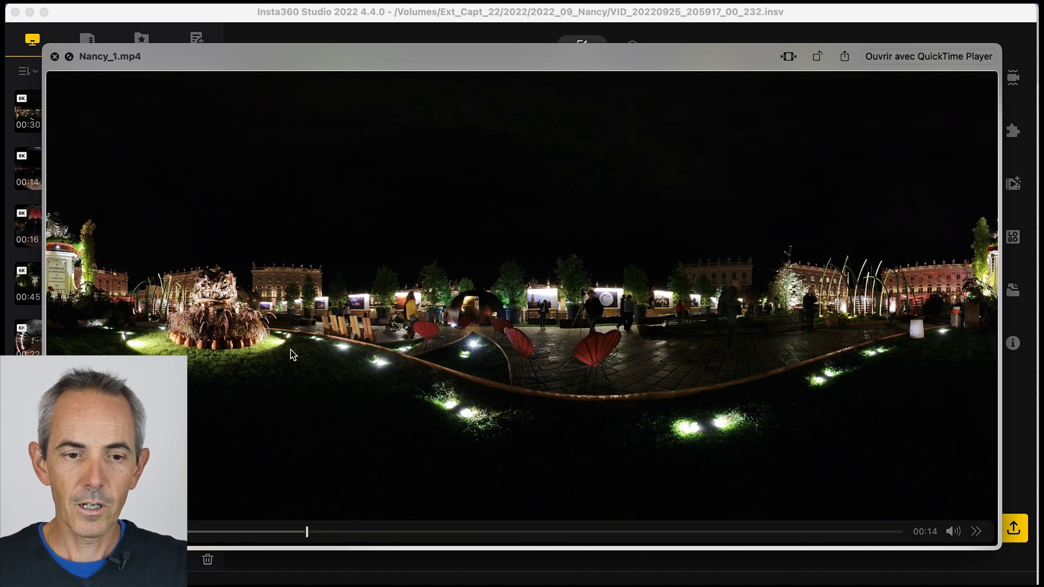
left_click(54, 57)
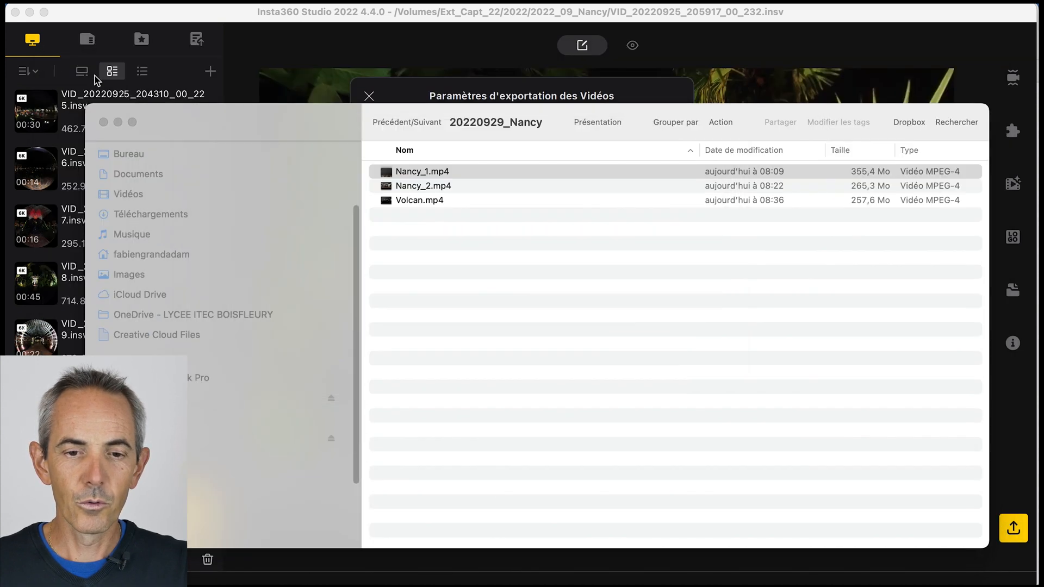
- Preview Nancy_2.mp4 and skim through its footage
left_click(413, 187)
key("space")
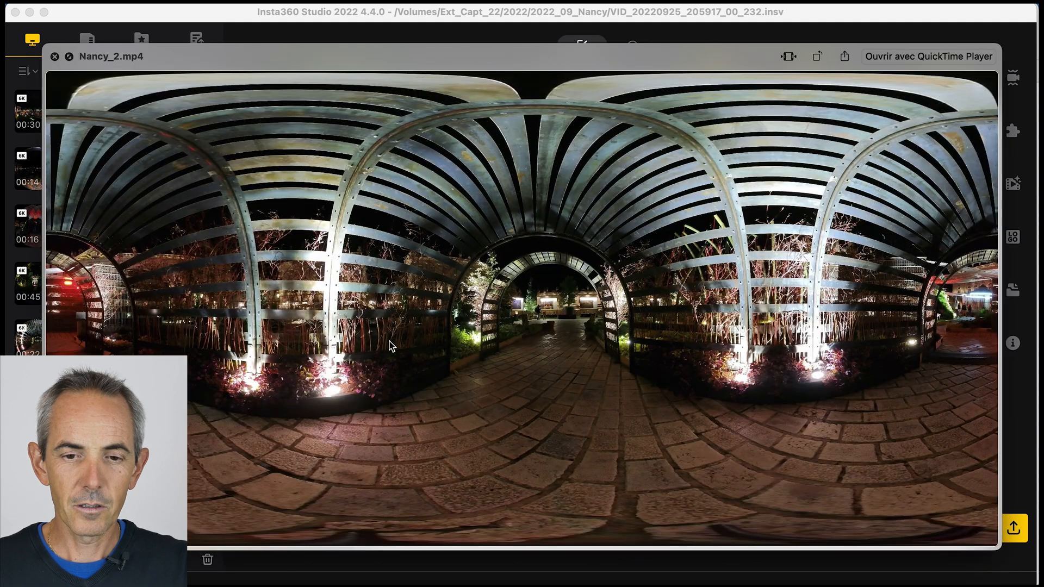
mouse_move(307, 515)
left_click_drag(305, 531, 356, 528)
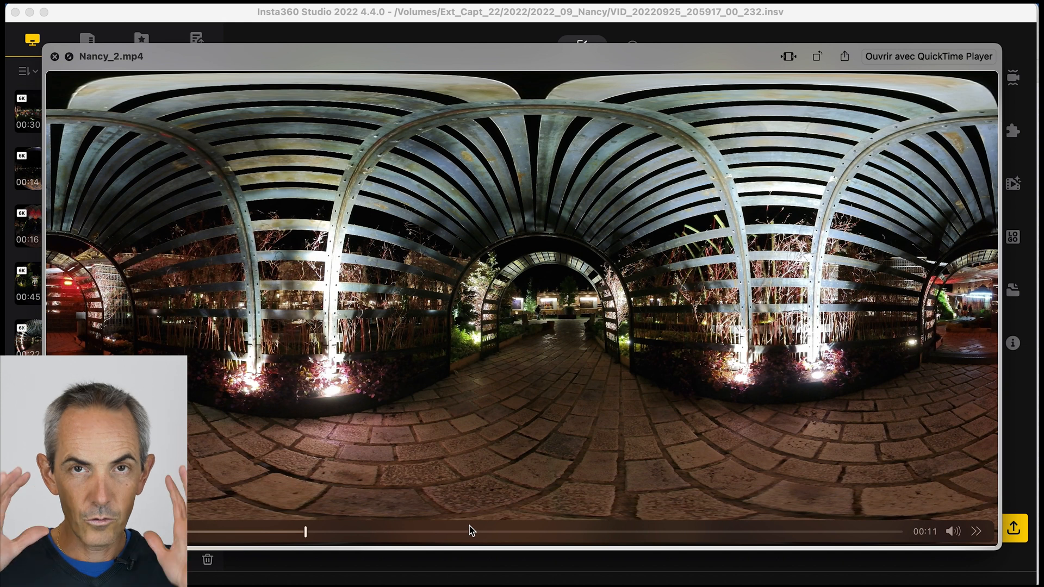
key("space")
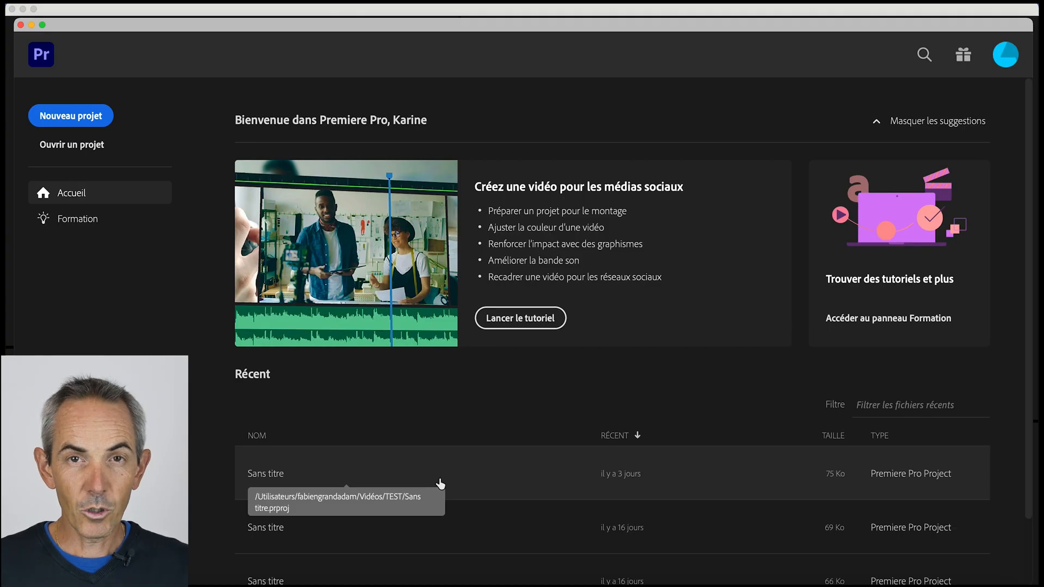
- Start a new Premiere Pro project and set its location to a new folder named "Nancy" inside Vidéos
left_click(81, 117)
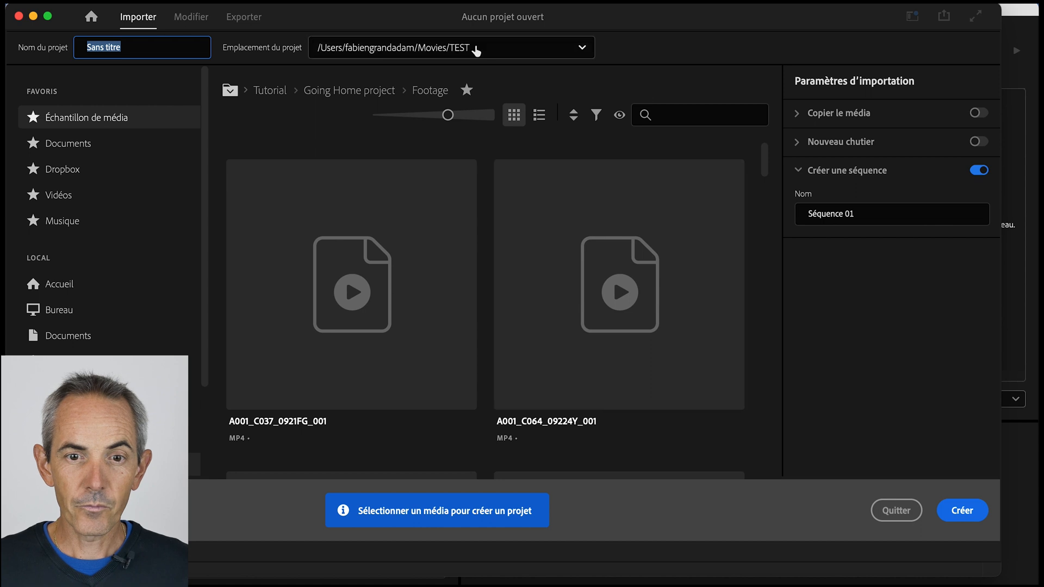
left_click(576, 49)
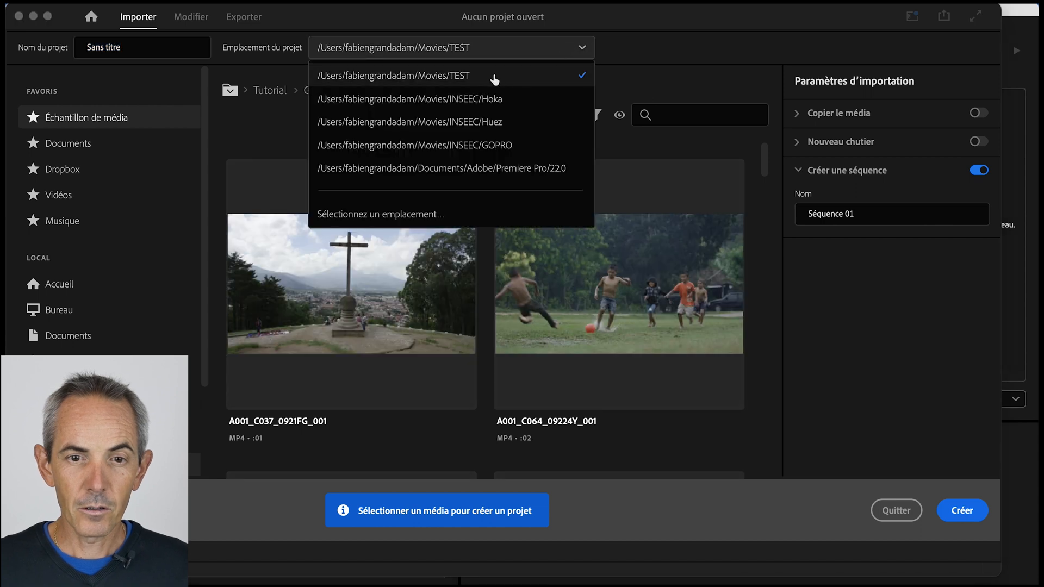
left_click(413, 216)
left_click(391, 370)
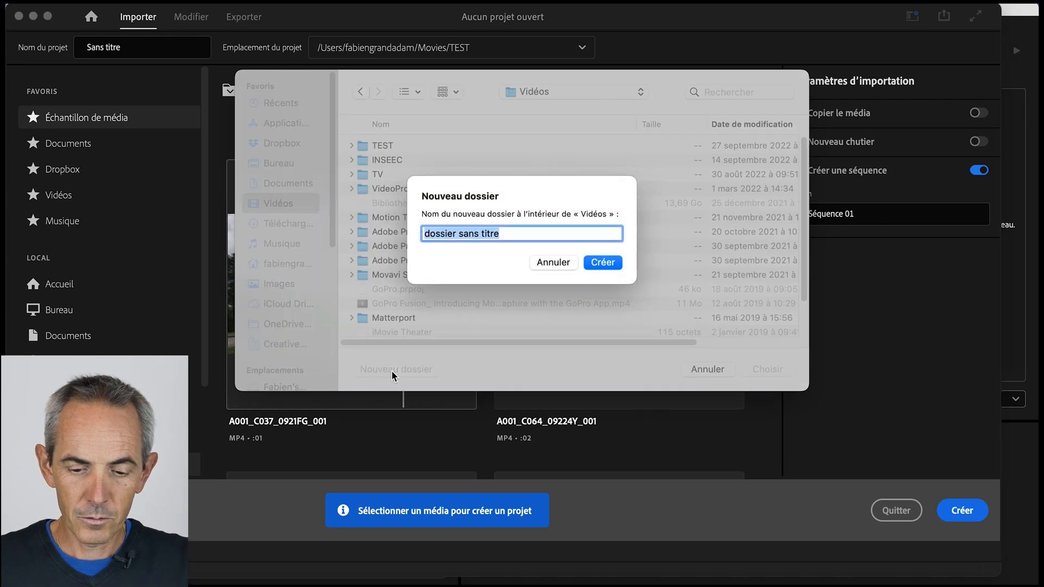
type("Nancy")
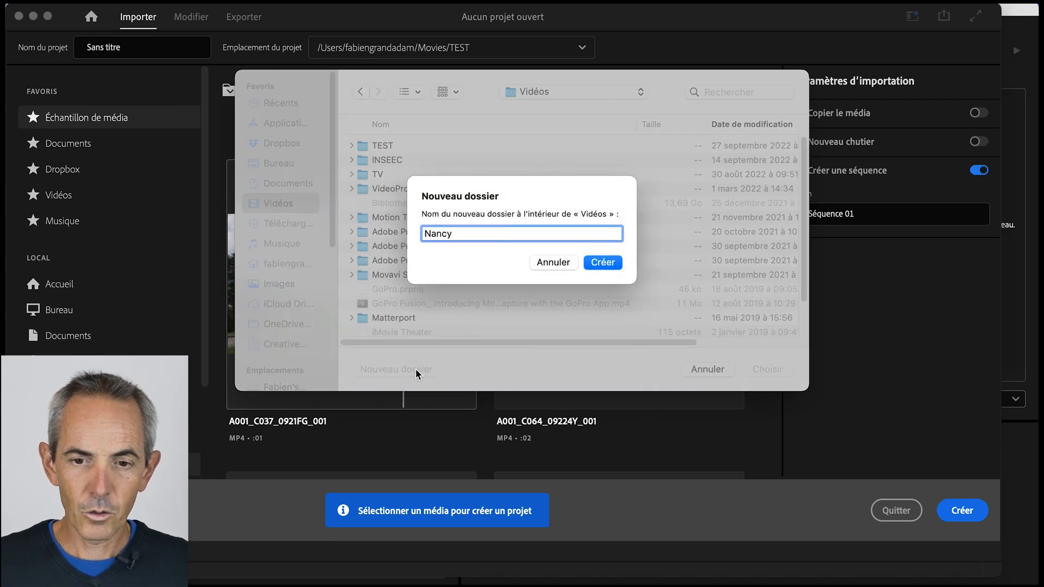
left_click(616, 264)
left_click(767, 369)
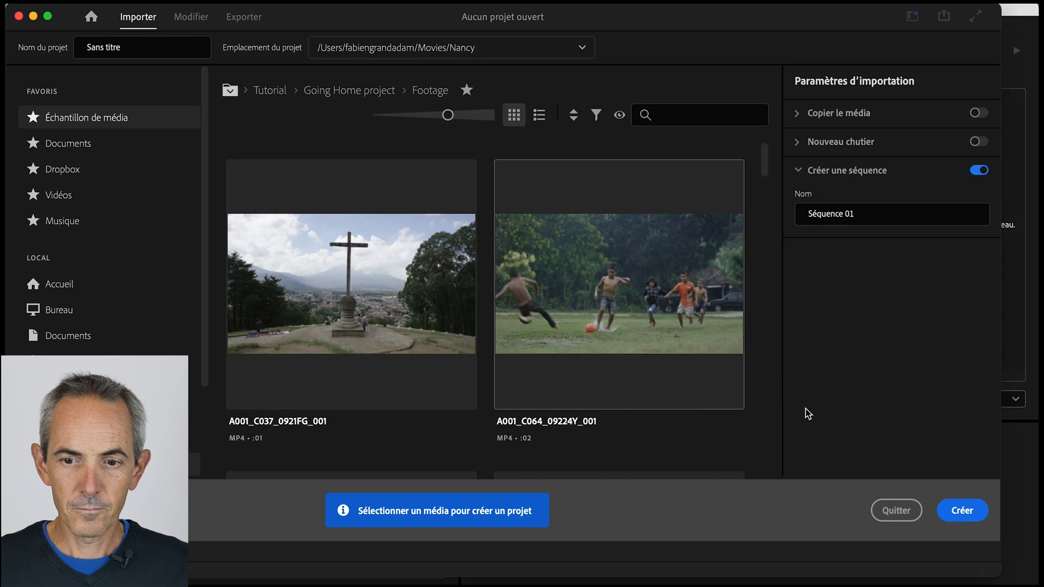
- Name the project "Nancy" and create it without selecting any media
left_click(135, 47)
type("Nancy")
left_click(964, 514)
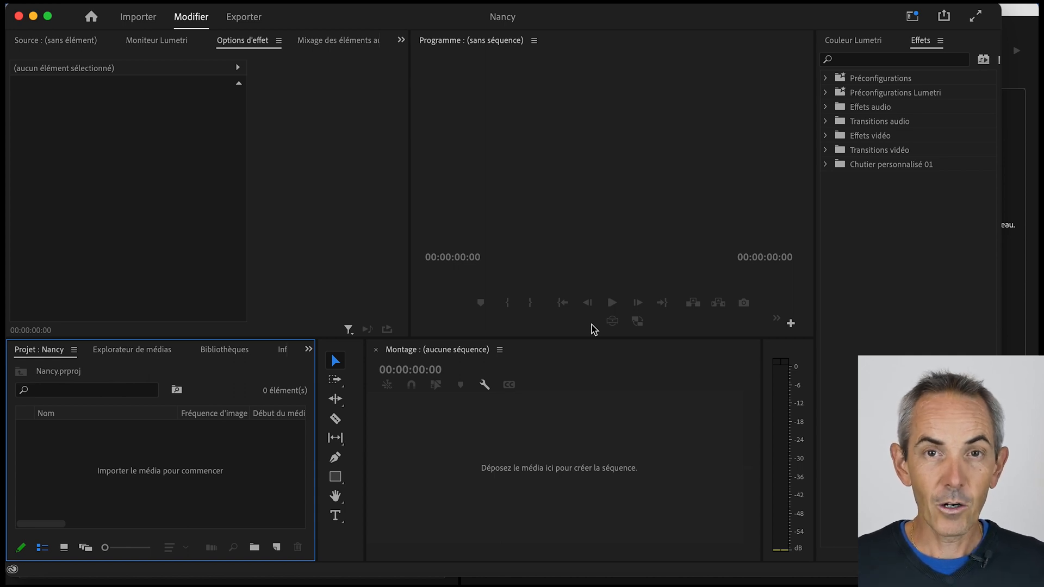
- Switch to the Finder and import Nancy_1.mp4, Nancy_2.mp4 and Volcan.mp4 into the Nancy project
key("super+Tab")
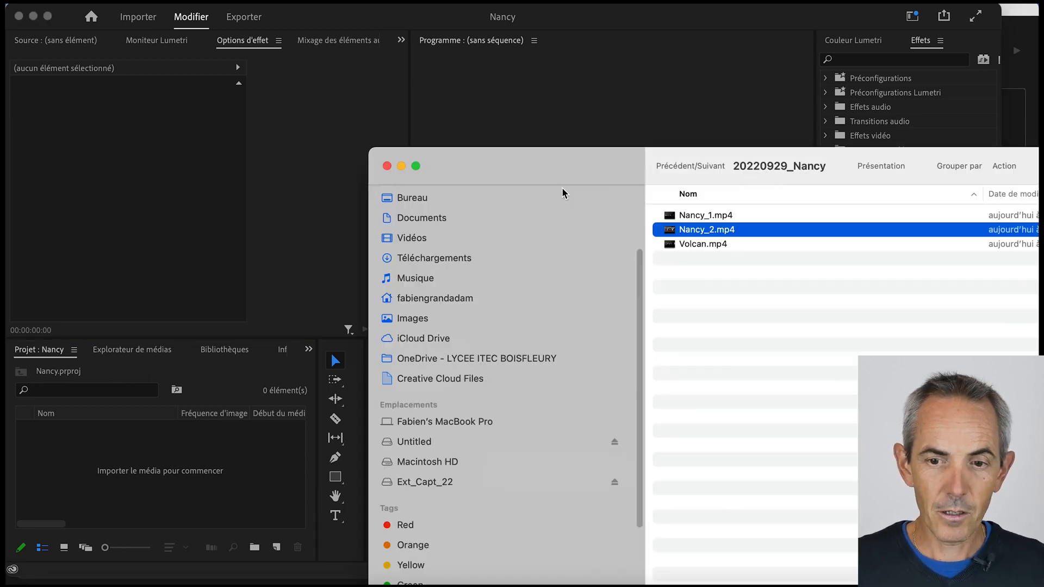
left_click(708, 217)
left_click(706, 248, "shift")
left_click_drag(707, 228, 227, 480)
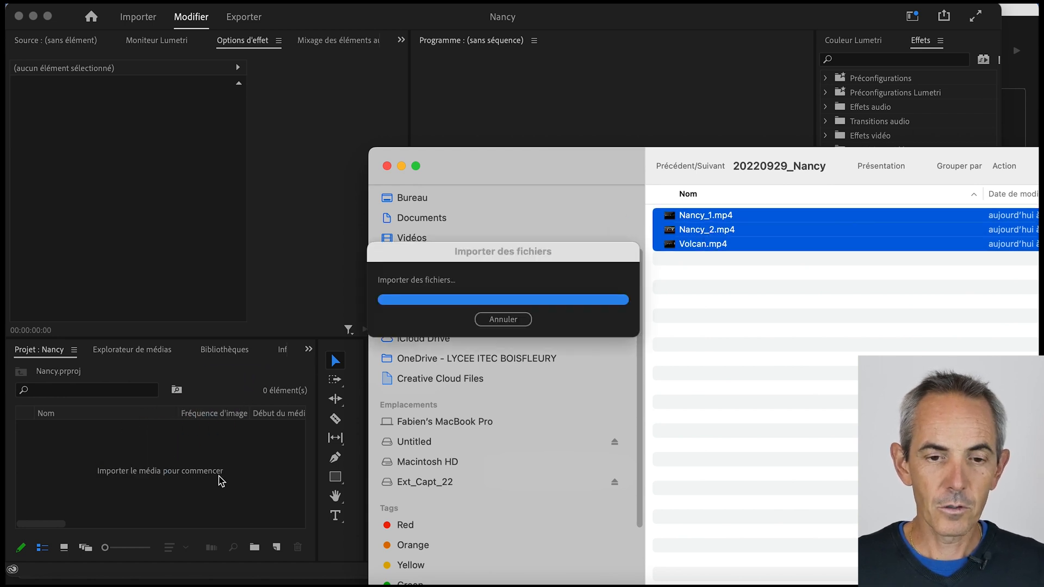
left_click(188, 493)
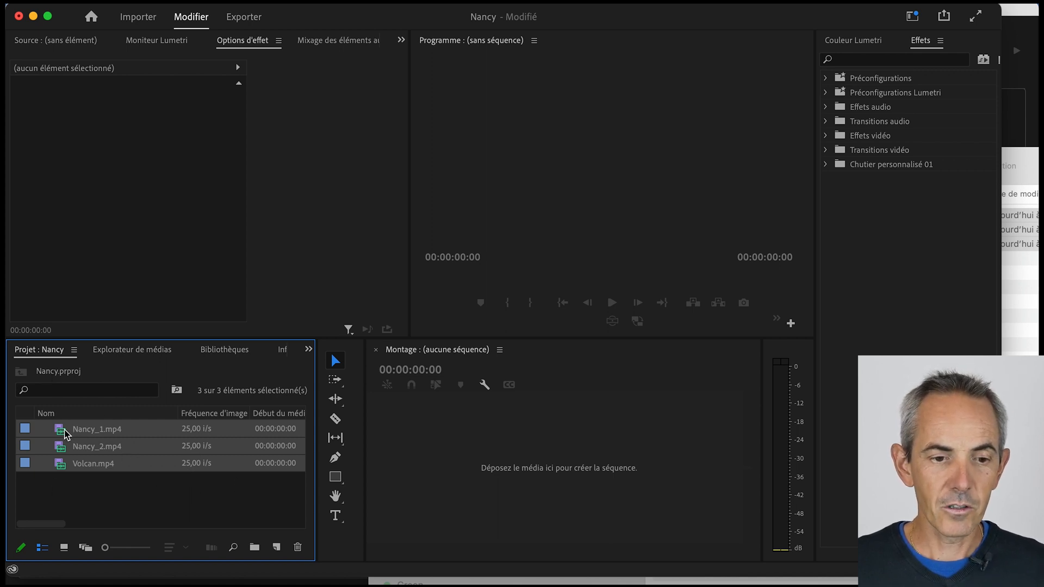
- Open Nancy_1.mp4 in the source monitor and play it to check how smoothly it plays back
double_click(66, 433)
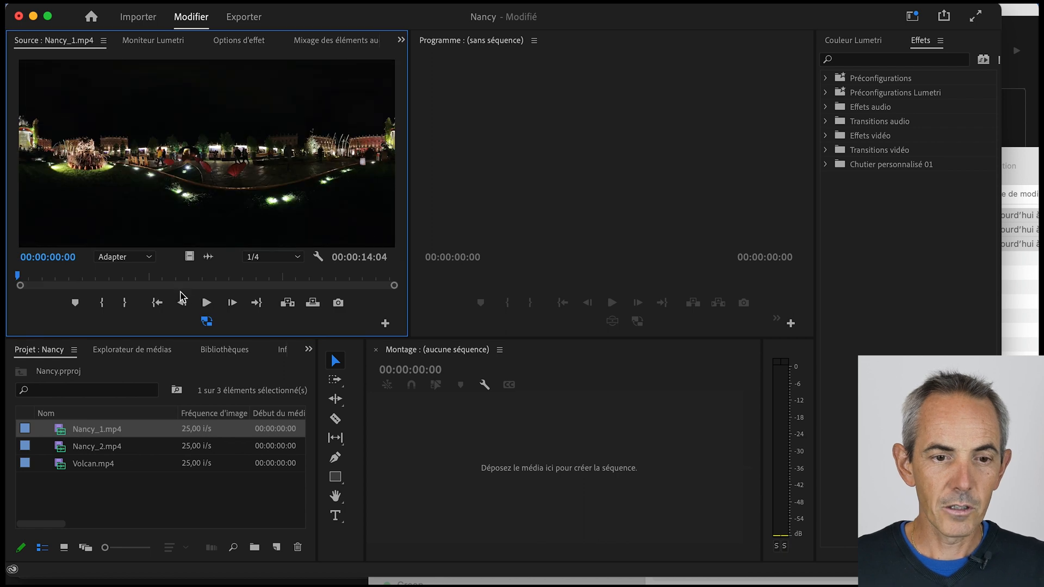
left_click(206, 302)
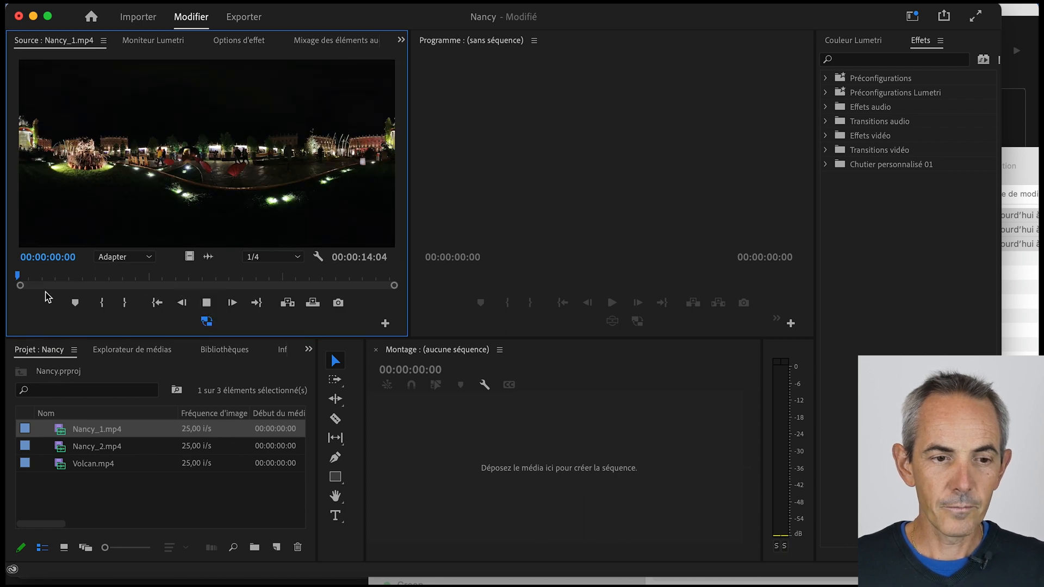
left_click_drag(19, 278, 127, 278)
left_click(206, 302)
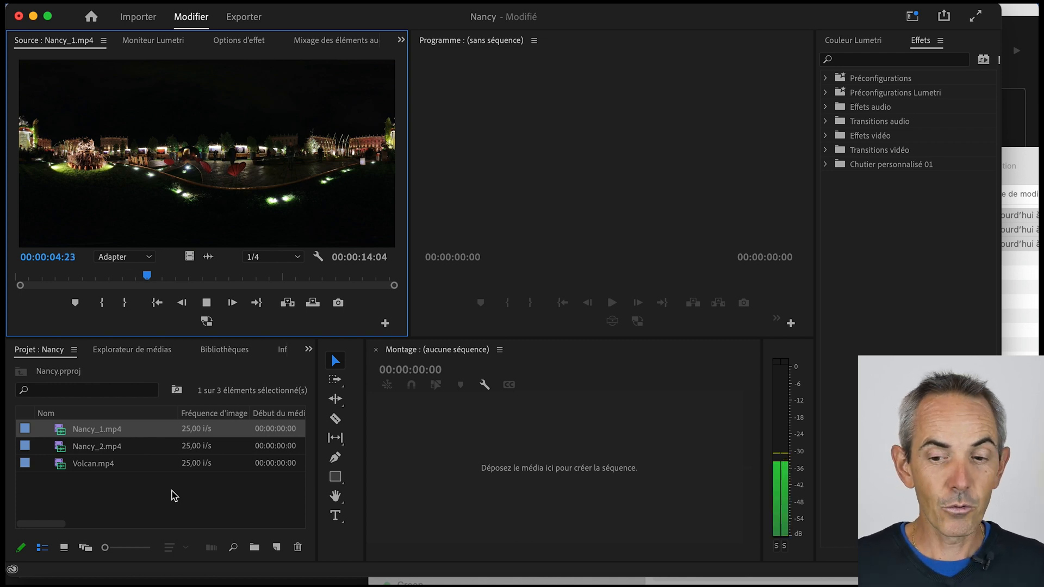
left_click(211, 306)
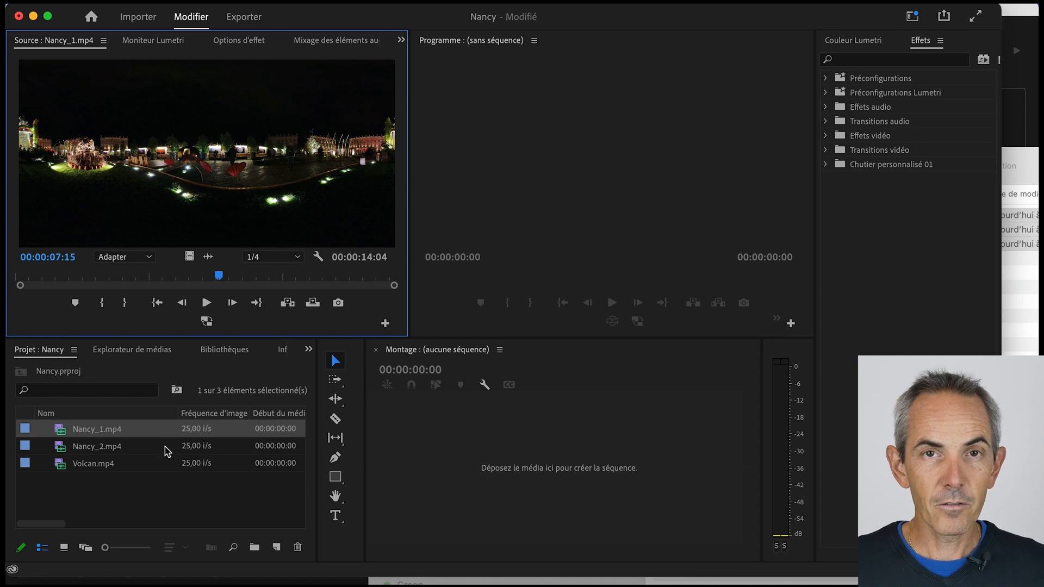
- Create a proxy for Nancy_1.mp4 in H.264 format with the H.264 Low Resolution Proxy preset, saved in the Nancy folder
mouse_move(167, 451)
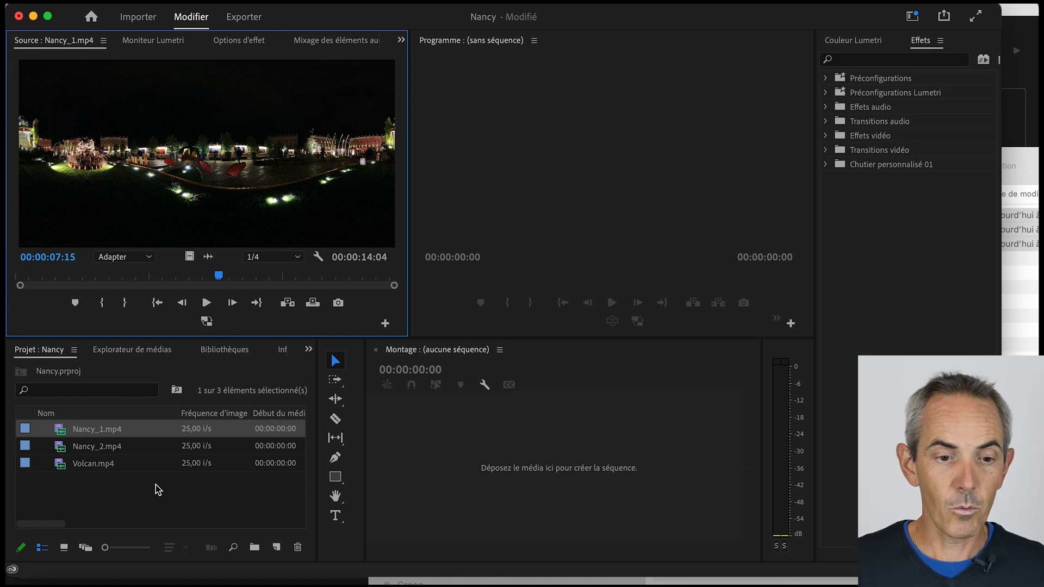
right_click(96, 432)
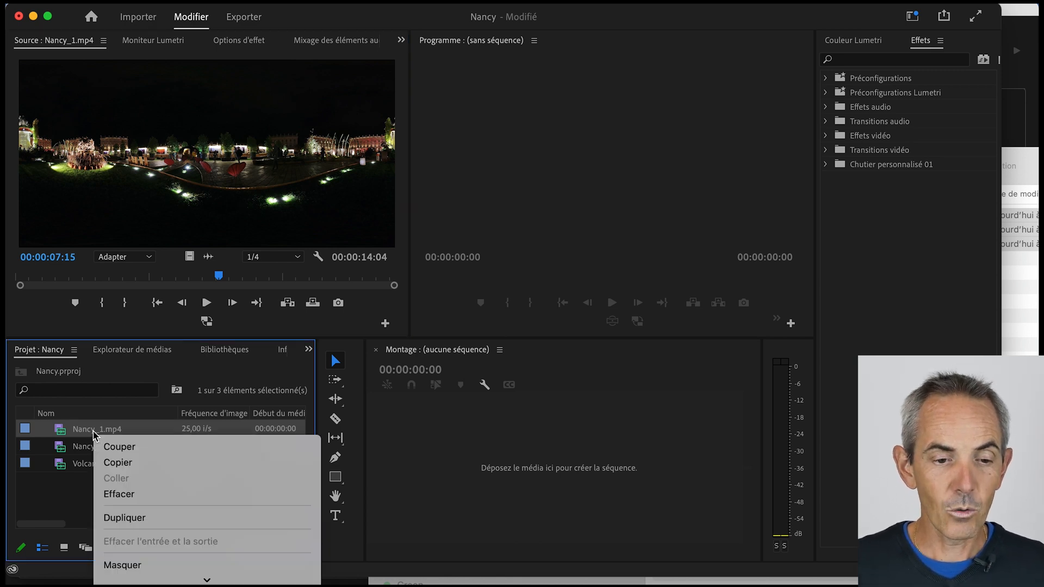
mouse_move(184, 582)
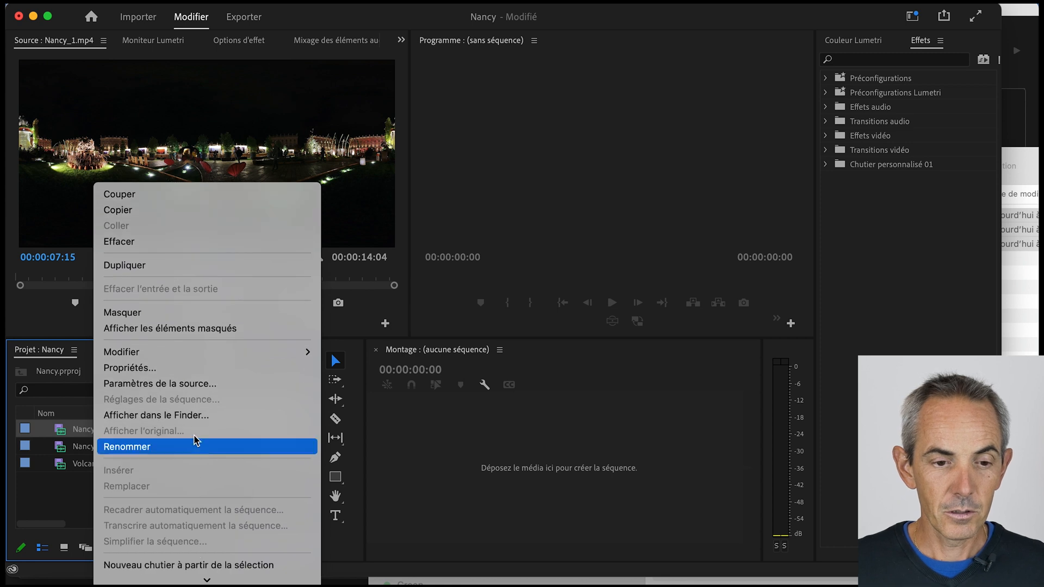
scroll(185, 525, "down", 10)
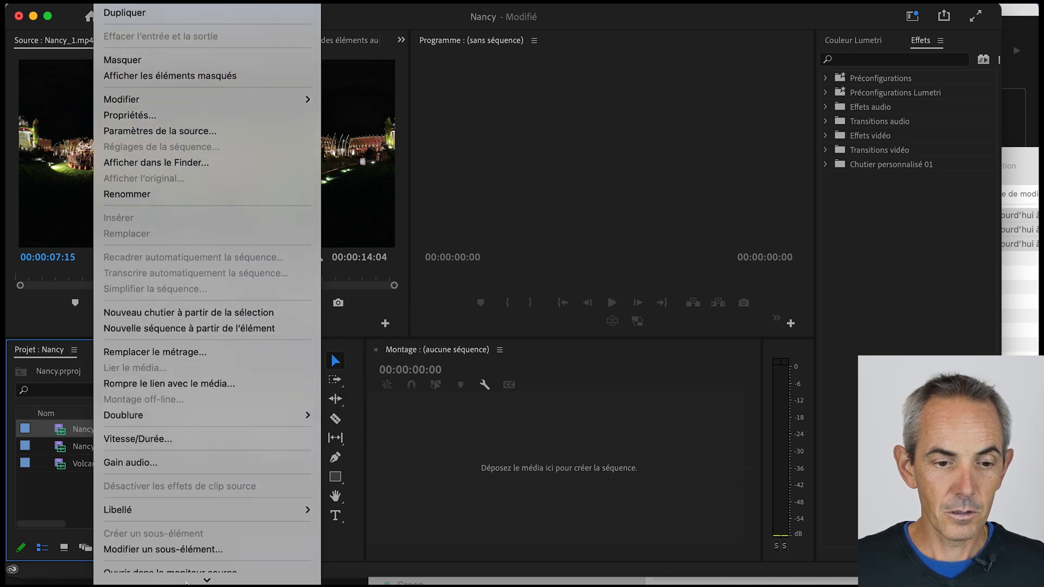
mouse_move(191, 351)
left_click(380, 355)
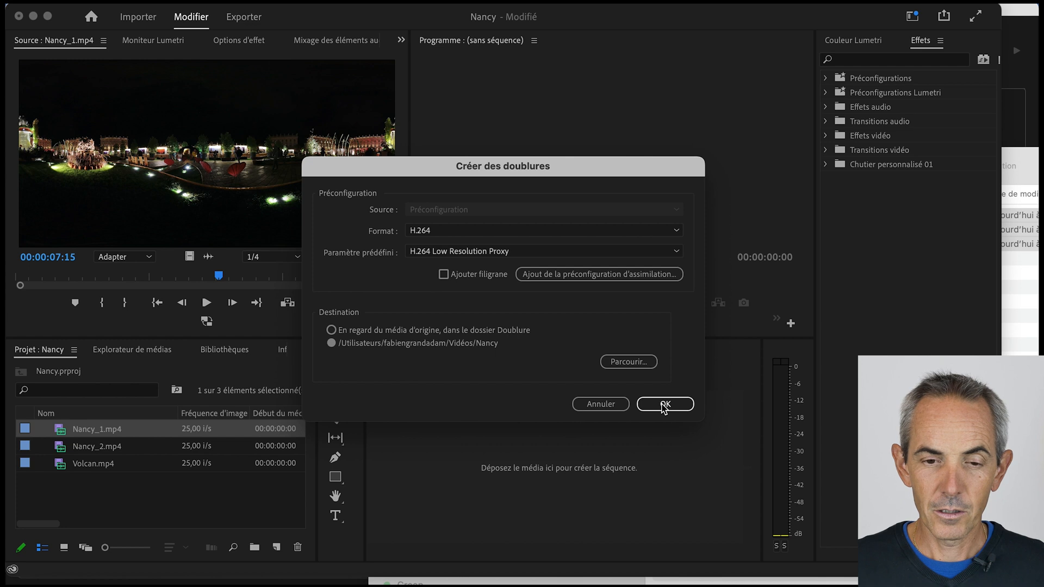
left_click(664, 408)
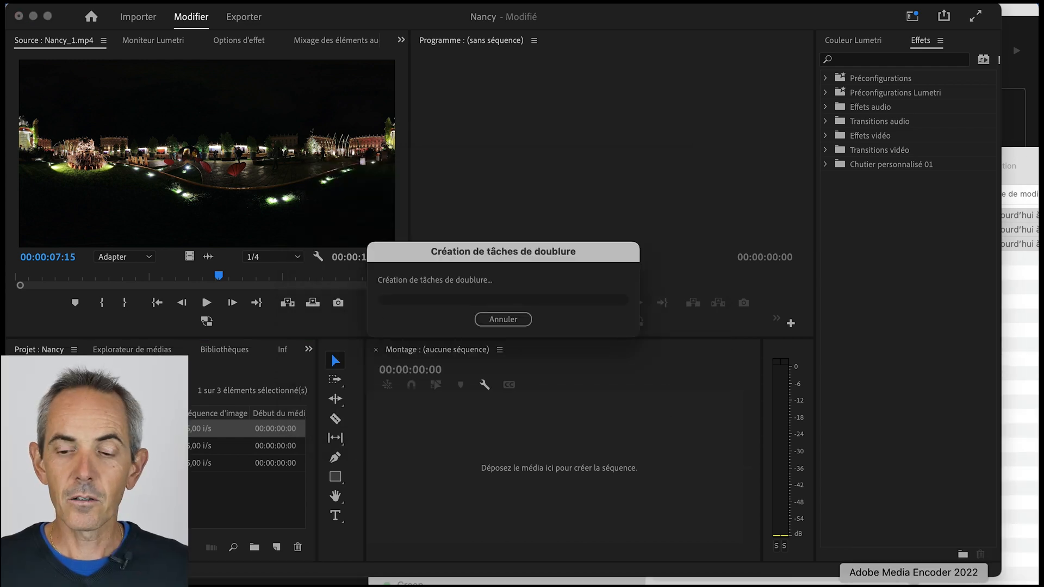
- Switch to Adobe Media Encoder 2022 and check the encoding status of the Nancy_1 proxy
left_click(914, 585)
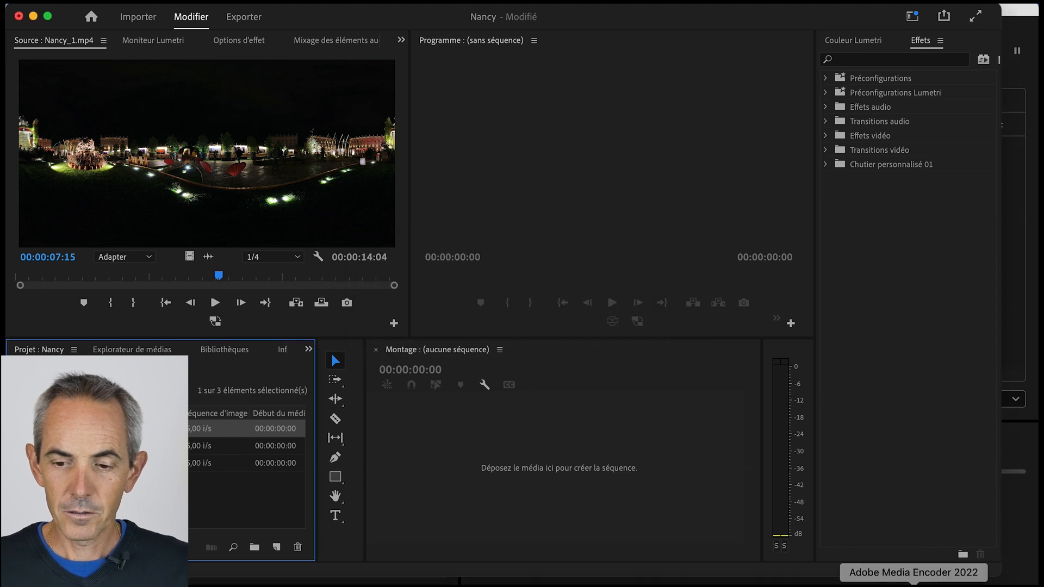
left_click(913, 584)
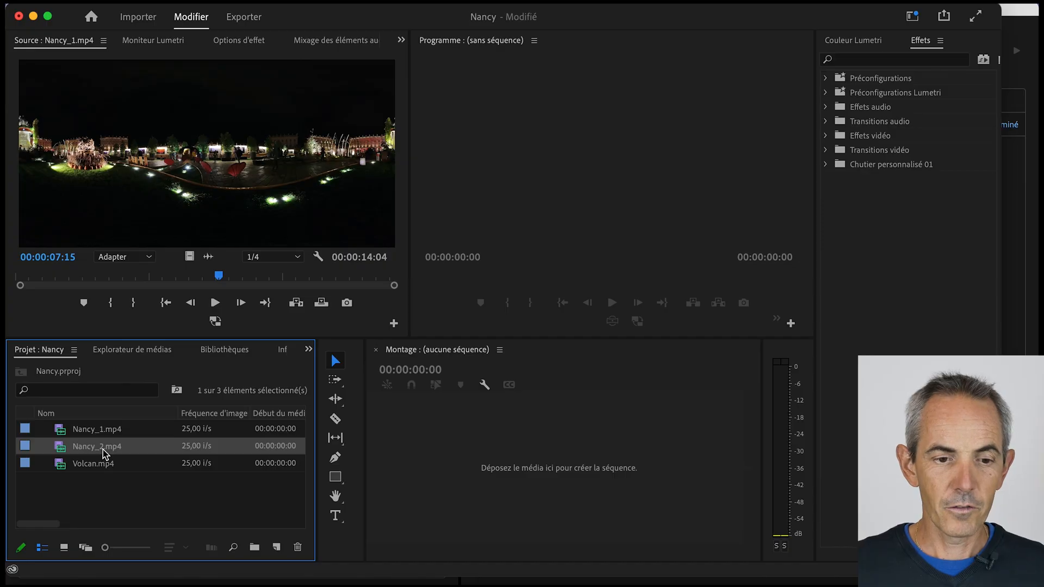
- Create a proxy for Nancy_2.mp4 in H.264 format with the H.264 Low Resolution Proxy preset, saved in the Nancy folder
mouse_move(105, 453)
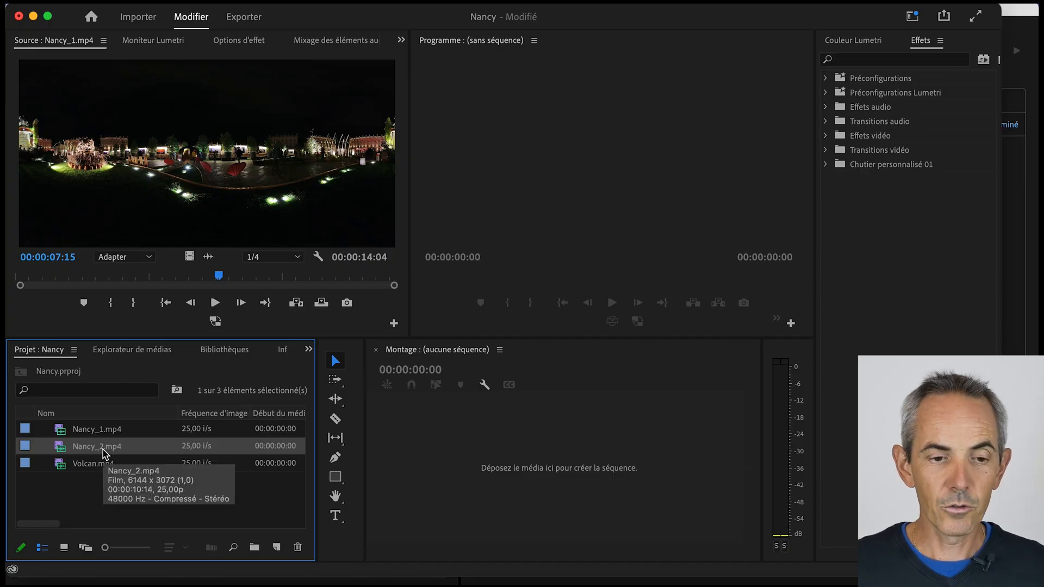
right_click(105, 453)
mouse_move(223, 373)
left_click(394, 373)
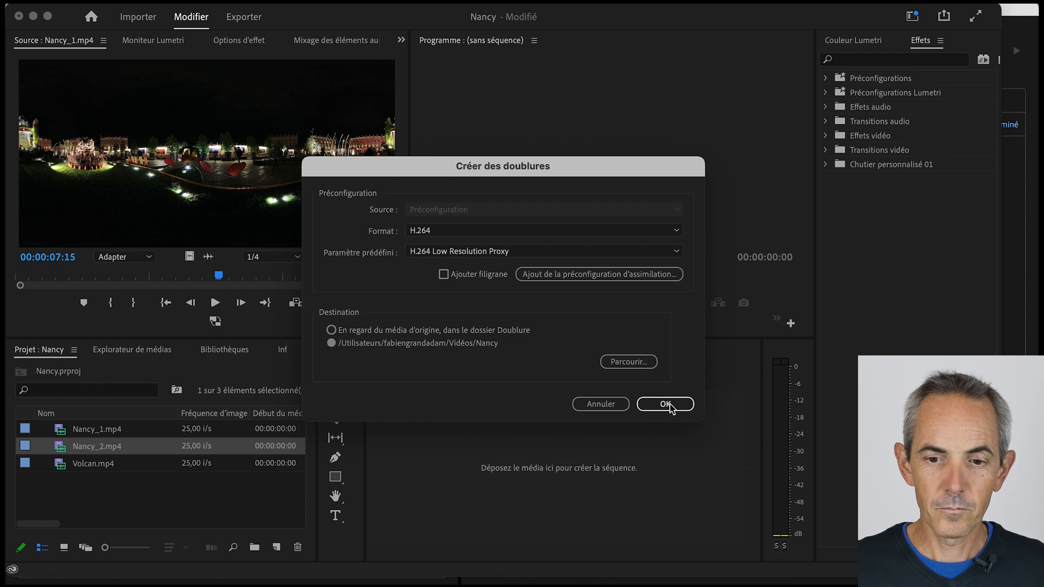
left_click(666, 403)
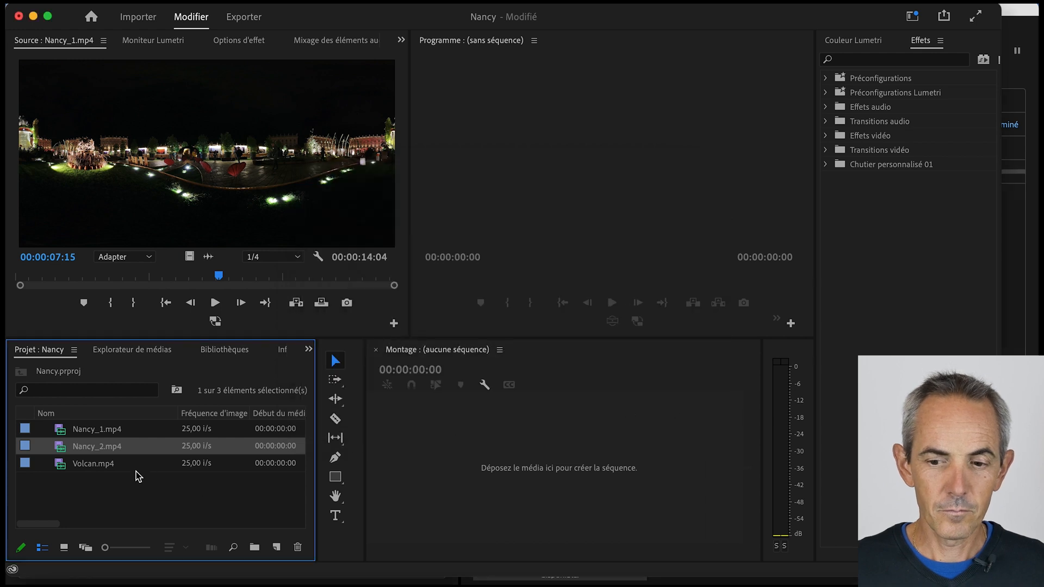
- Create a proxy for Volcan.mp4 in the Nancy folder and check the finished proxy files there
left_click(105, 469)
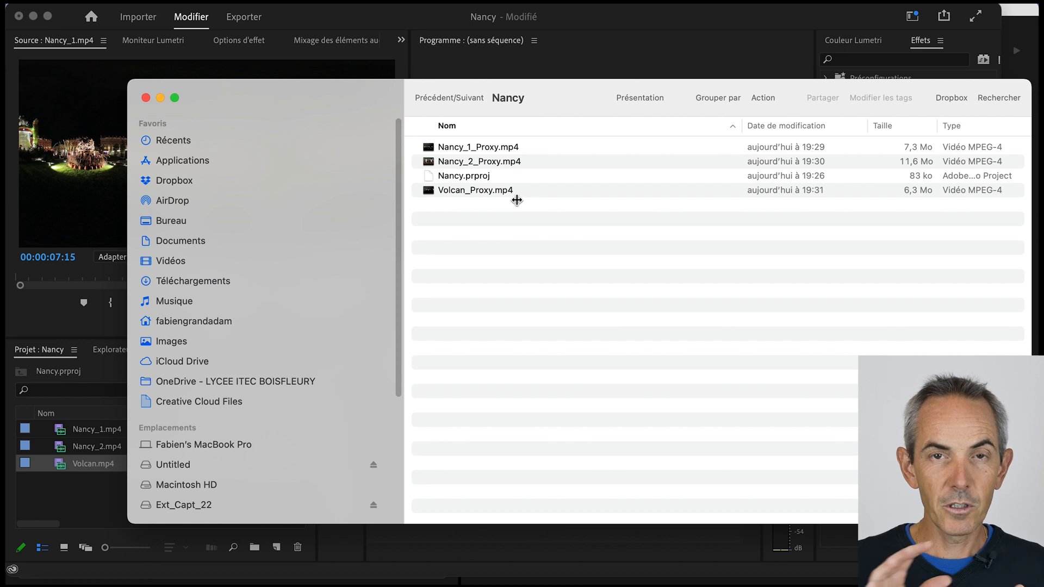
left_click(145, 98)
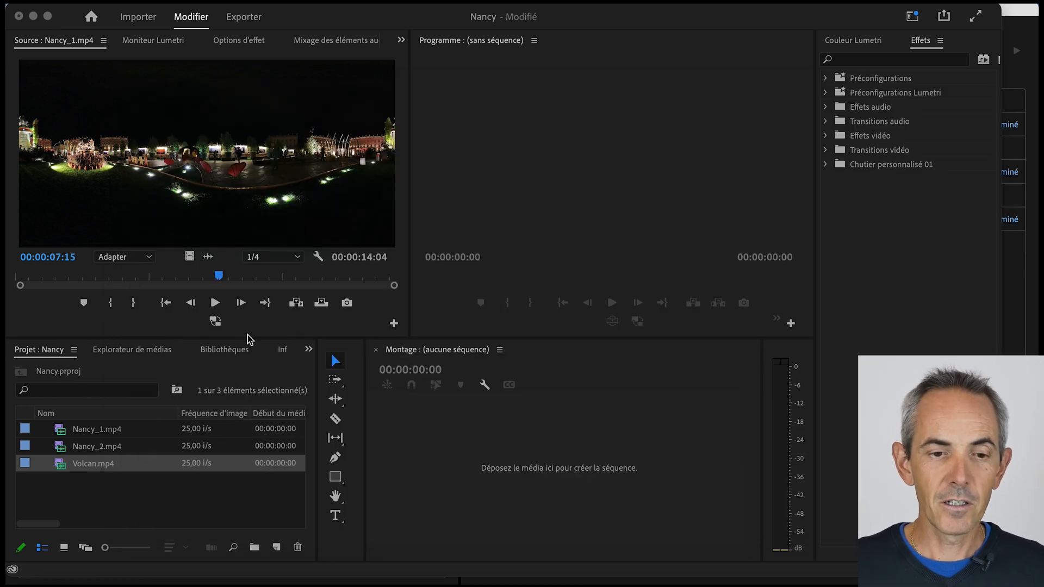
- Enable proxy playback for Nancy_1.mp4 in the source monitor
left_click(261, 338)
left_click(215, 321)
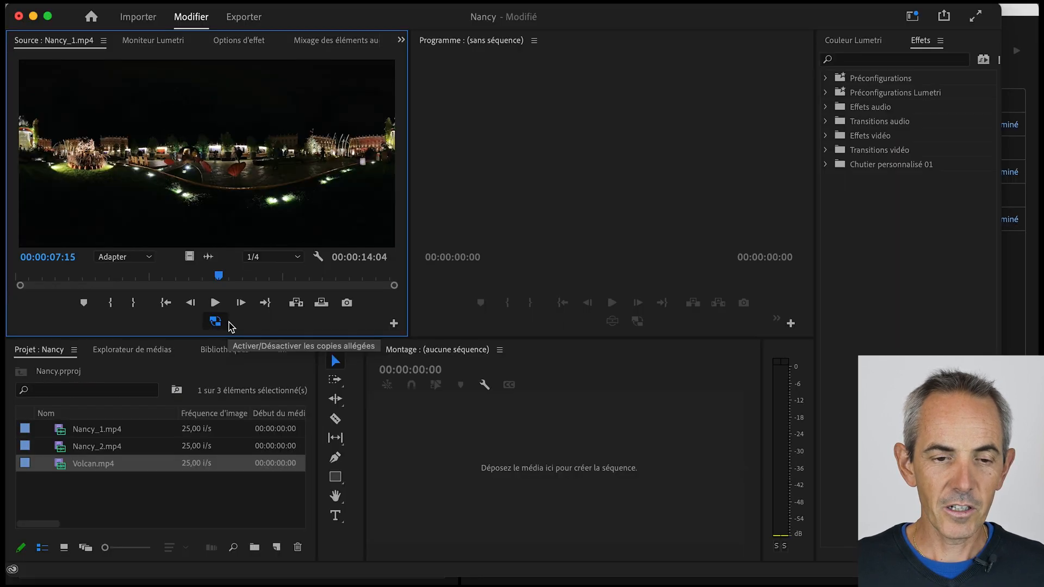
left_click(510, 480)
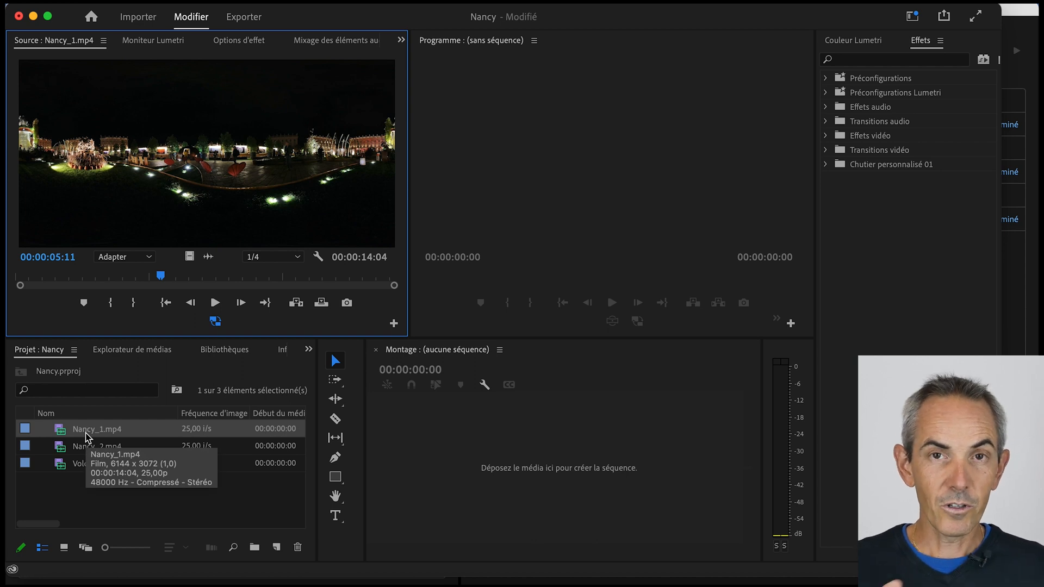
- Create a new sequence from Nancy_1.mp4 in the empty timeline, then play and scrub through it to test playback
left_click_drag(86, 434, 558, 477)
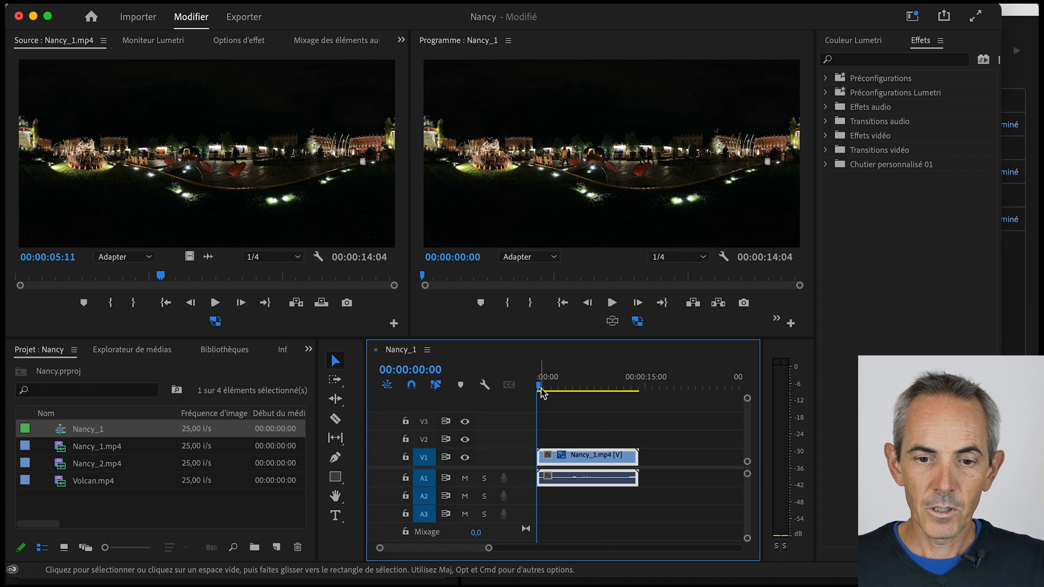
key("space")
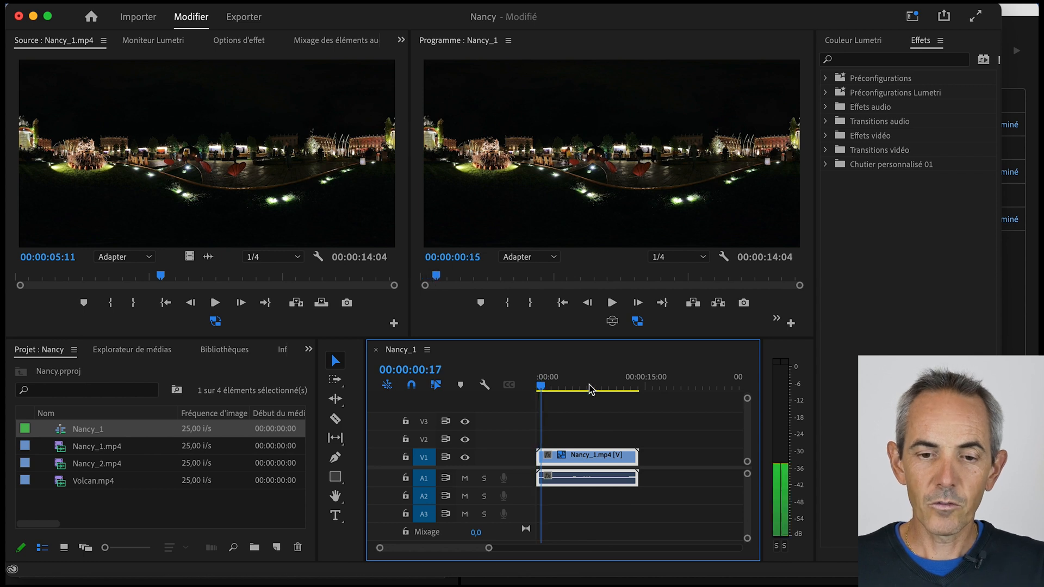
left_click_drag(591, 389, 615, 392)
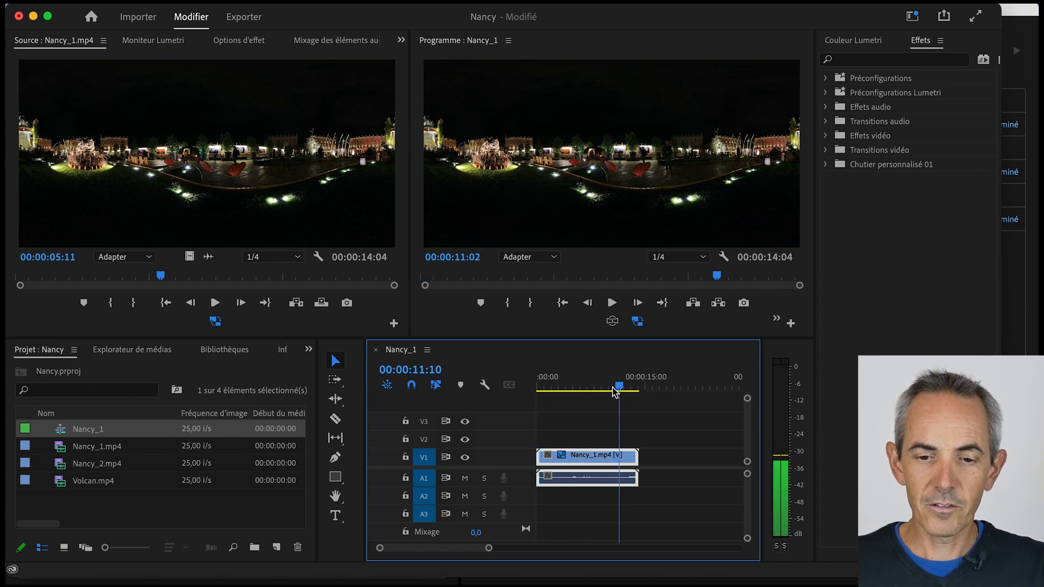
left_click(578, 391)
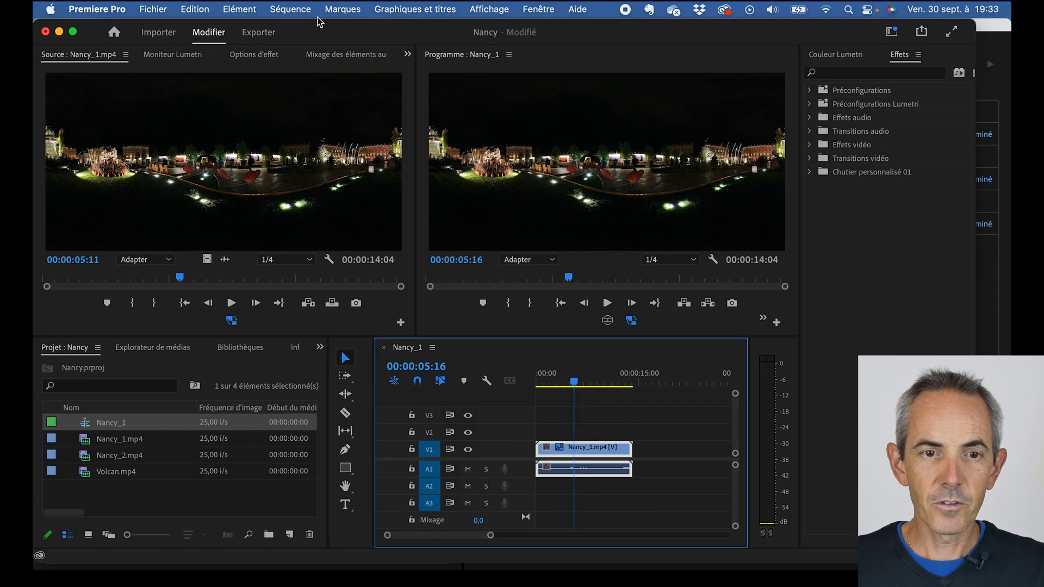
- Examine the sequence settings for the frame size, time base and VR properties, leaving them as they are
left_click(296, 9)
left_click(310, 30)
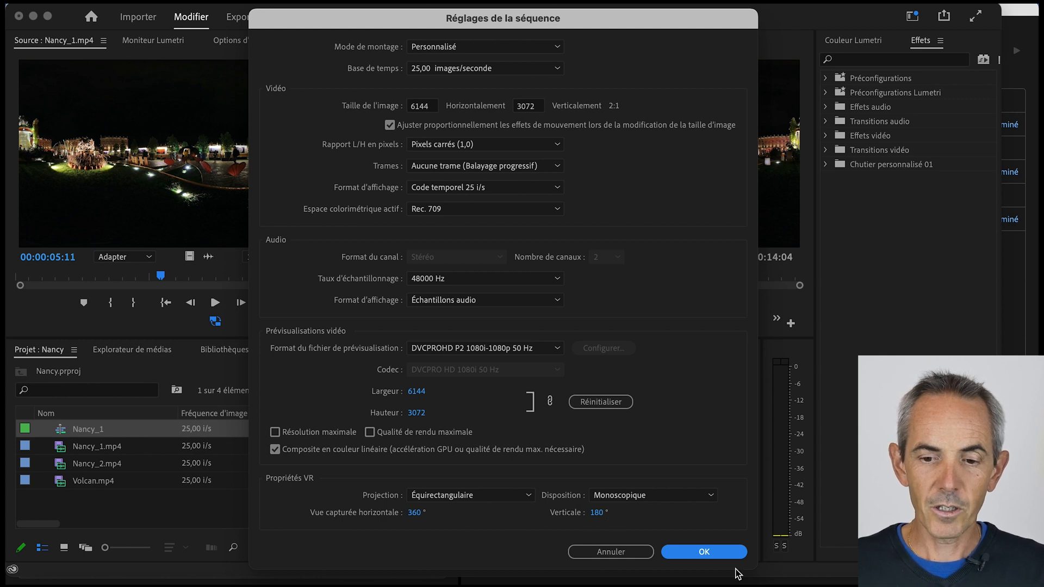
left_click(705, 552)
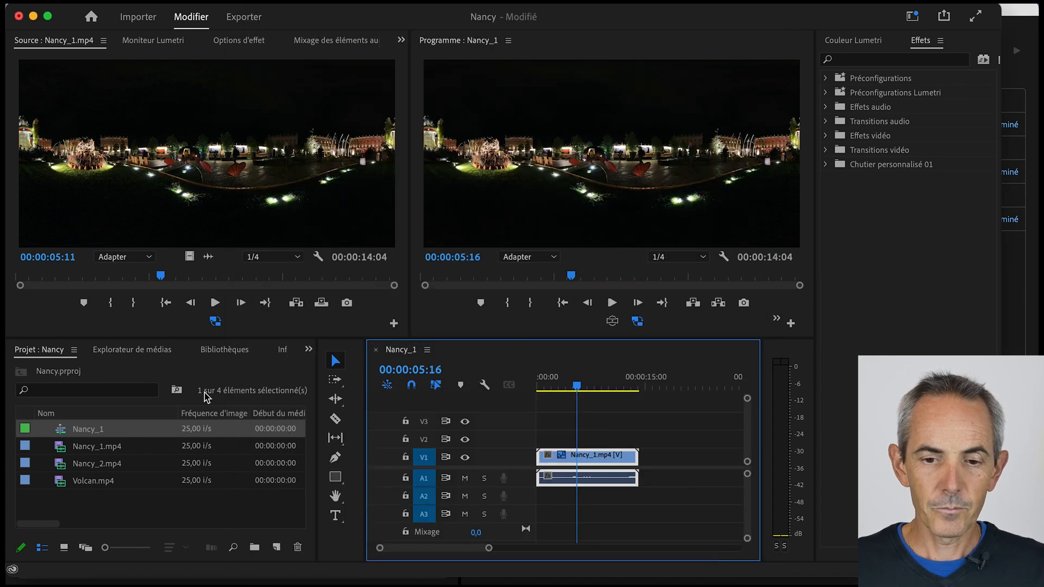
- Rename the Nancy_1 sequence in the project as Nancy_montage
left_click(92, 431)
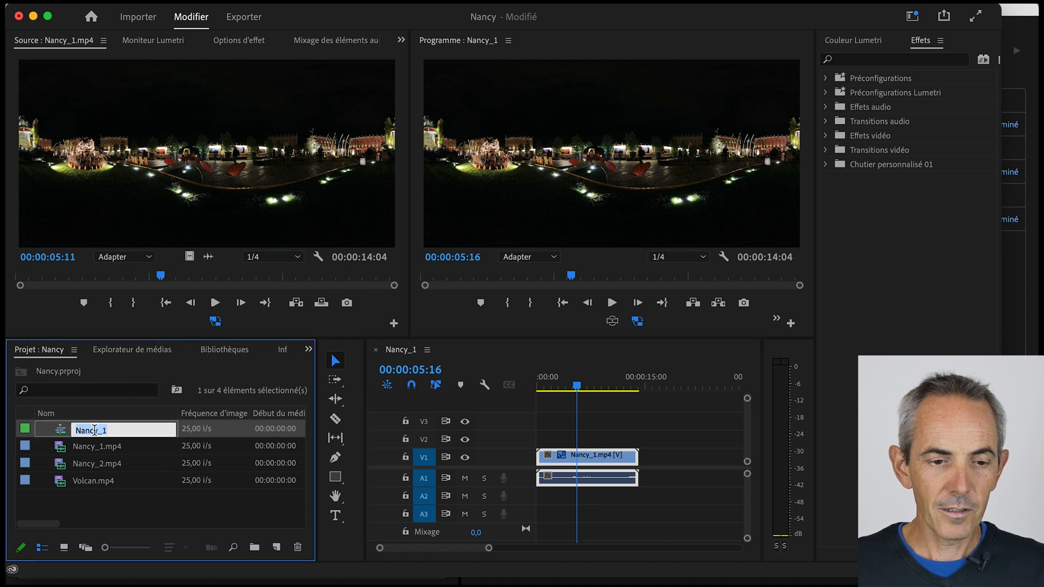
left_click(118, 431)
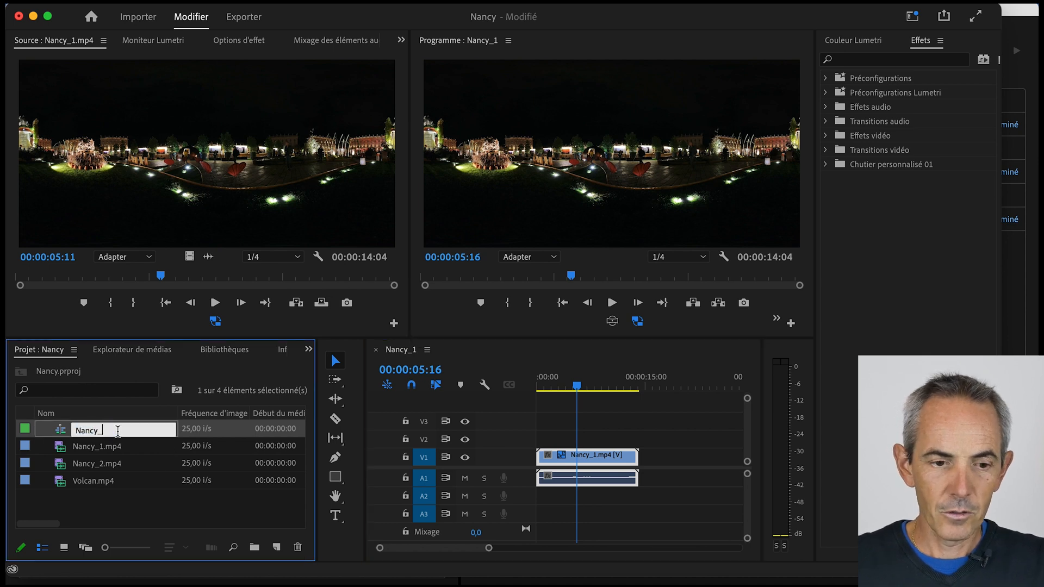
type("montage")
left_click(138, 510)
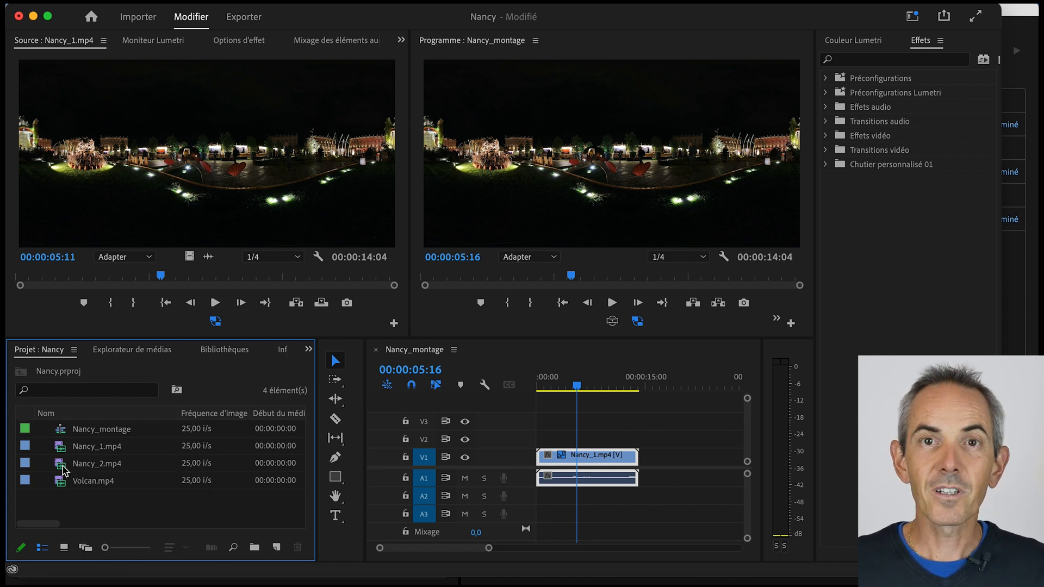
- Append Nancy_2.mp4 and Volcan.mp4 after Nancy_1.mp4 in the timeline and enlarge audio track A1
left_click_drag(62, 466, 643, 481)
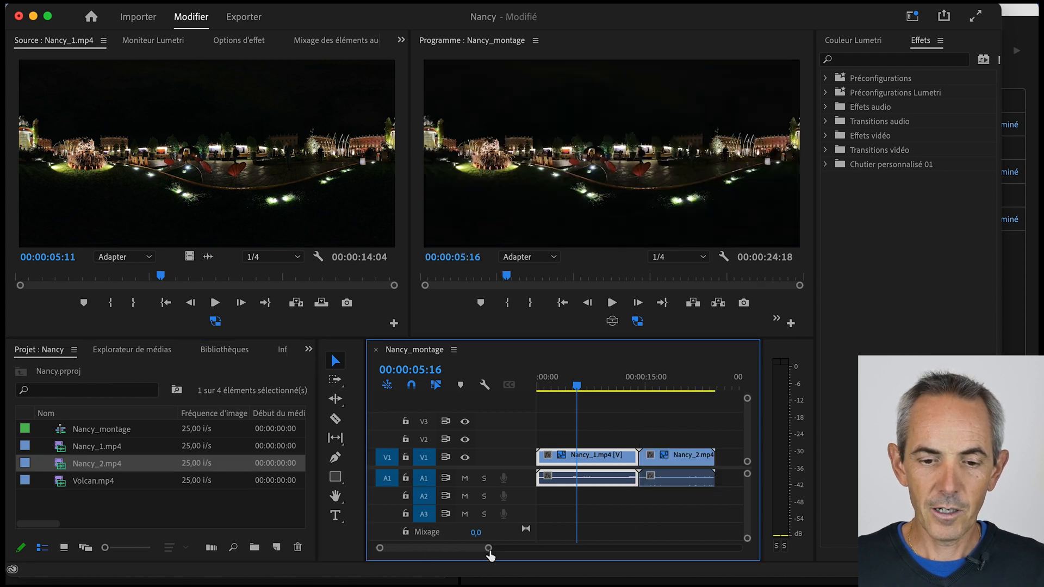
left_click_drag(489, 549, 525, 549)
left_click_drag(91, 481, 634, 479)
left_click(619, 388)
left_click_drag(618, 390, 627, 390)
left_click_drag(521, 485, 522, 499)
- Play and scrub through the clips of the Nancy_montage sequence to check how smoothly the proxies play
key("space")
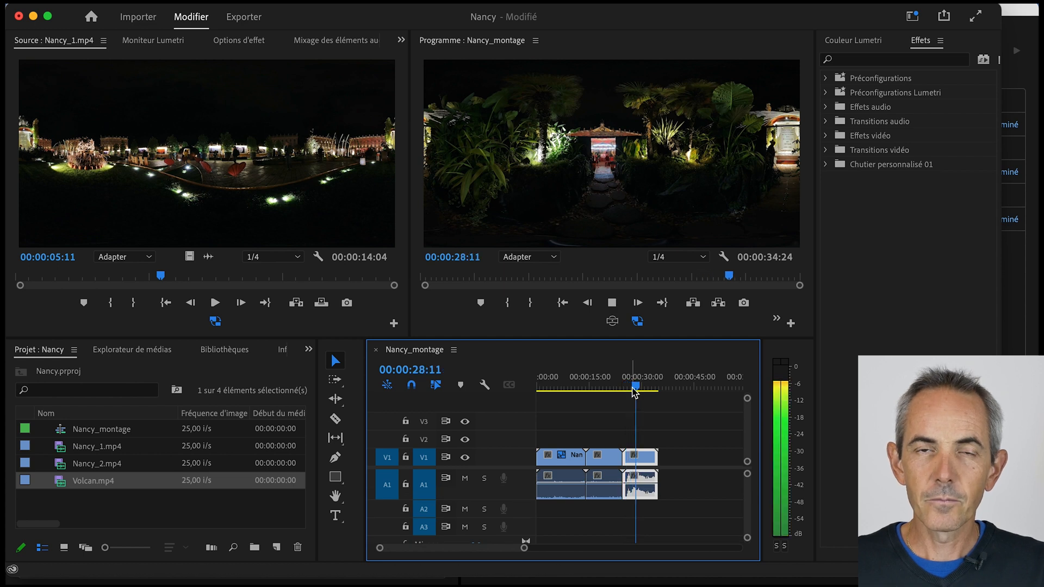
left_click_drag(636, 391, 580, 391)
left_click_drag(527, 551, 500, 550)
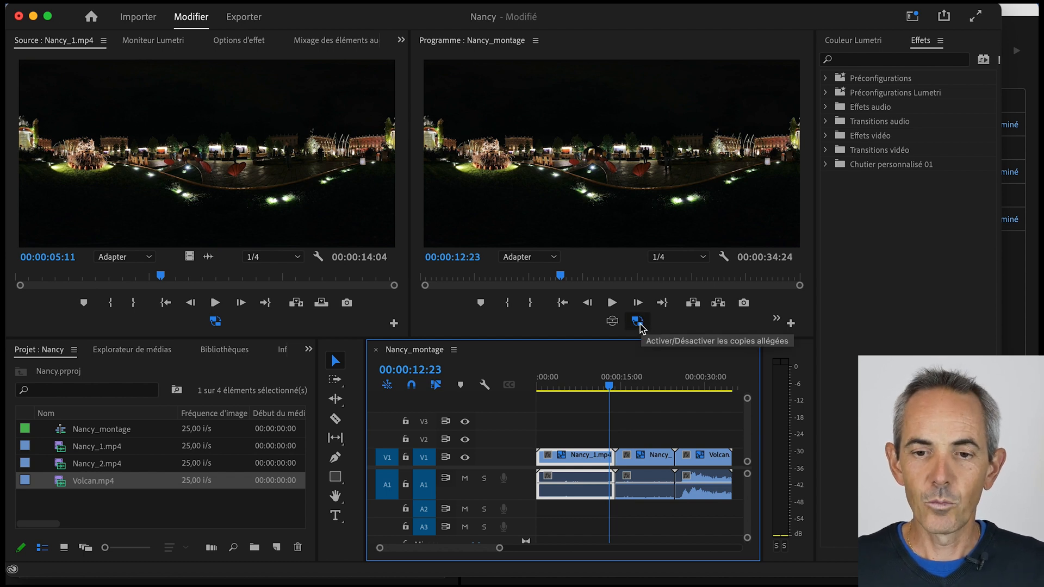
left_click(613, 303)
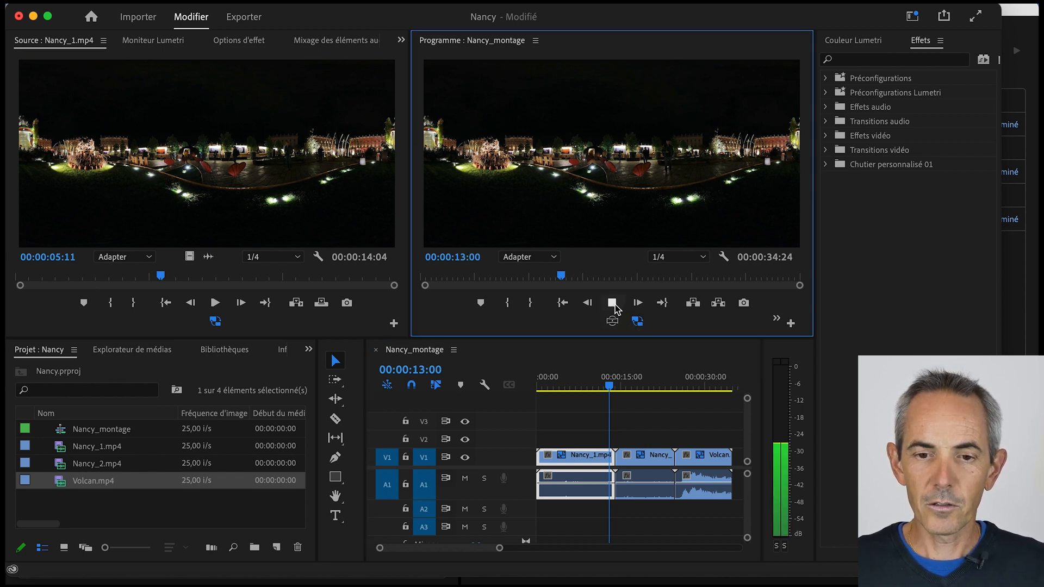
left_click(612, 303)
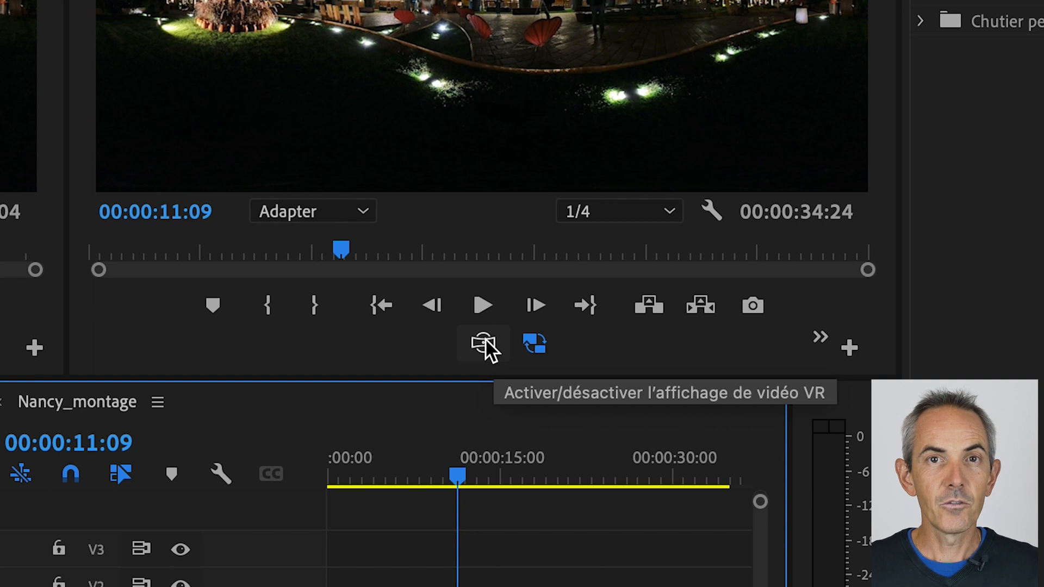
- Place the VR video display toggle among the Program monitor's controls using the button editor
left_click(850, 348)
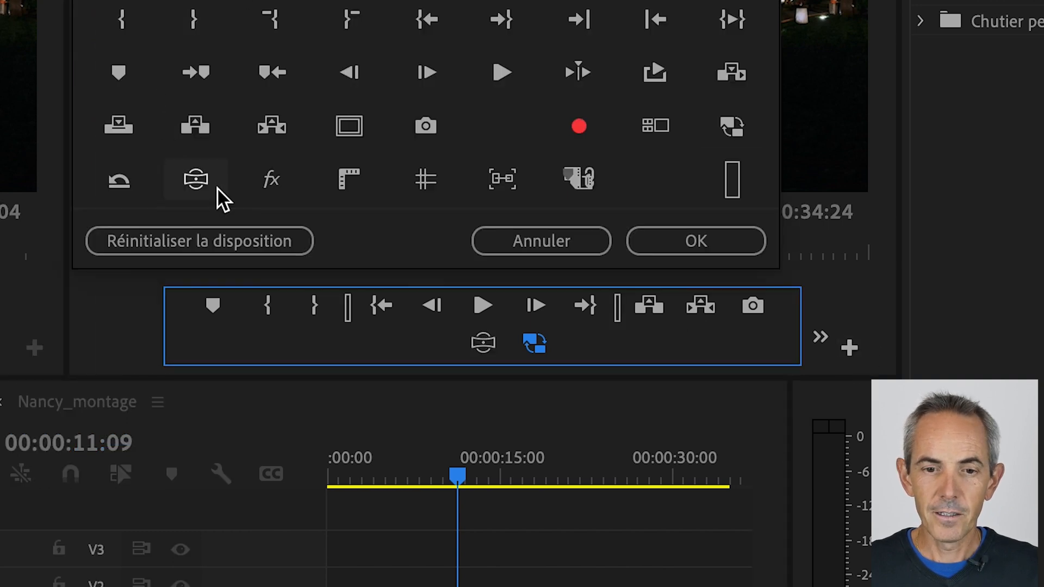
left_click_drag(194, 182, 345, 348)
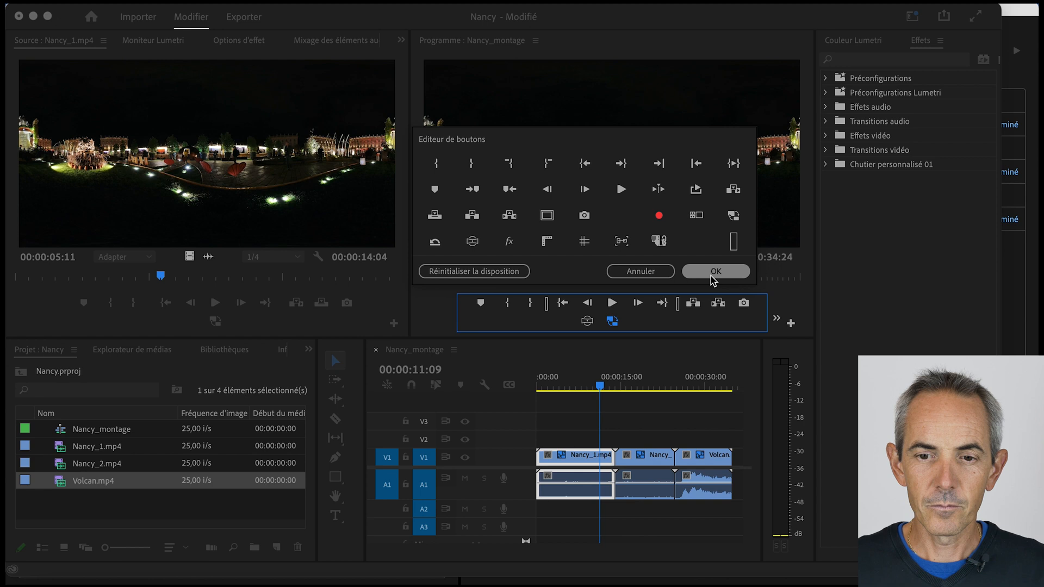
left_click(696, 241)
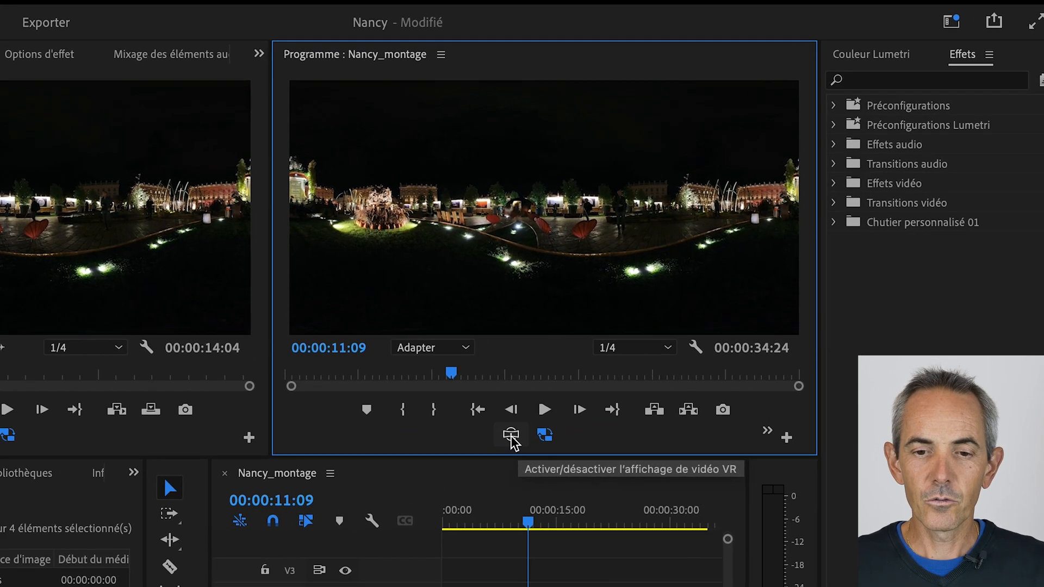
- Turn on the VR video display in the Program monitor, look around the 360 scene and reset the viewing angle
left_click(541, 391)
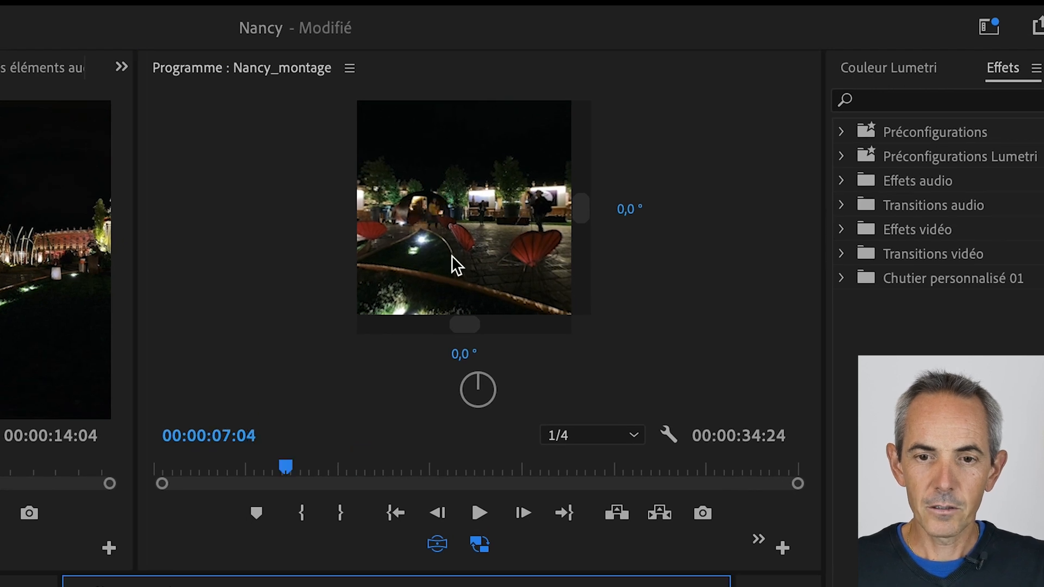
left_click_drag(438, 236, 567, 242)
mouse_move(468, 236)
left_mouse_down()
mouse_move(653, 244)
mouse_move(618, 240)
left_mouse_up()
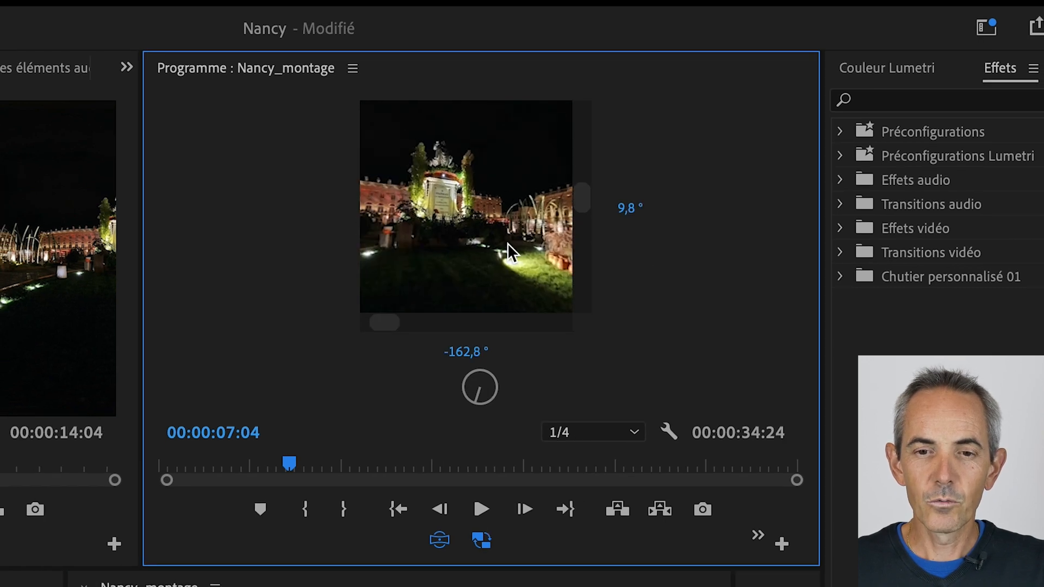
left_click_drag(508, 243, 583, 230)
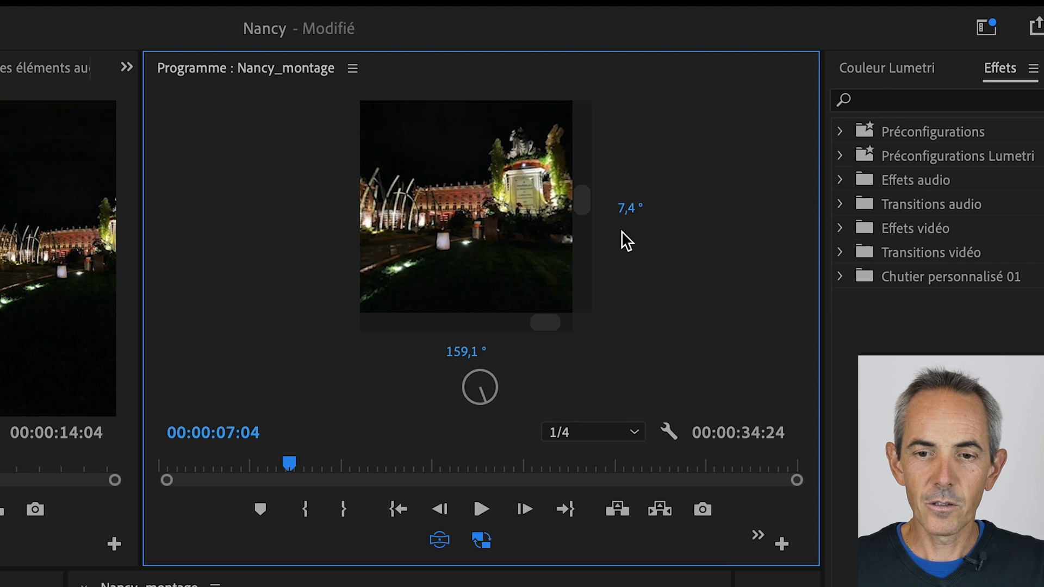
left_click_drag(494, 208, 531, 228)
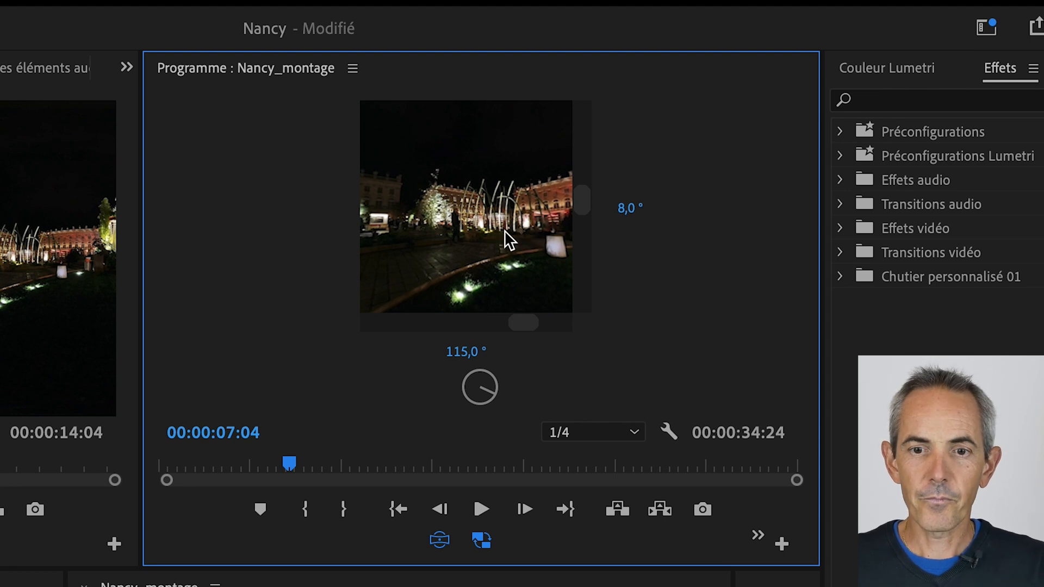
double_click(474, 226)
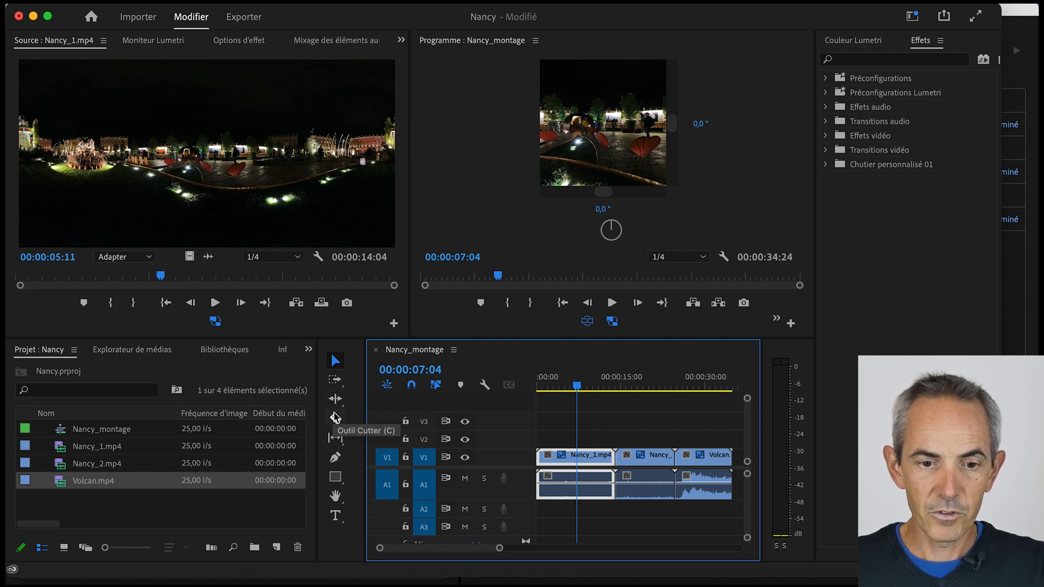
- Ripple-trim the end of Nancy_1.mp4 by about 1 second overall and the start of Nancy_2.mp4 by about 5 seconds
left_click(336, 400)
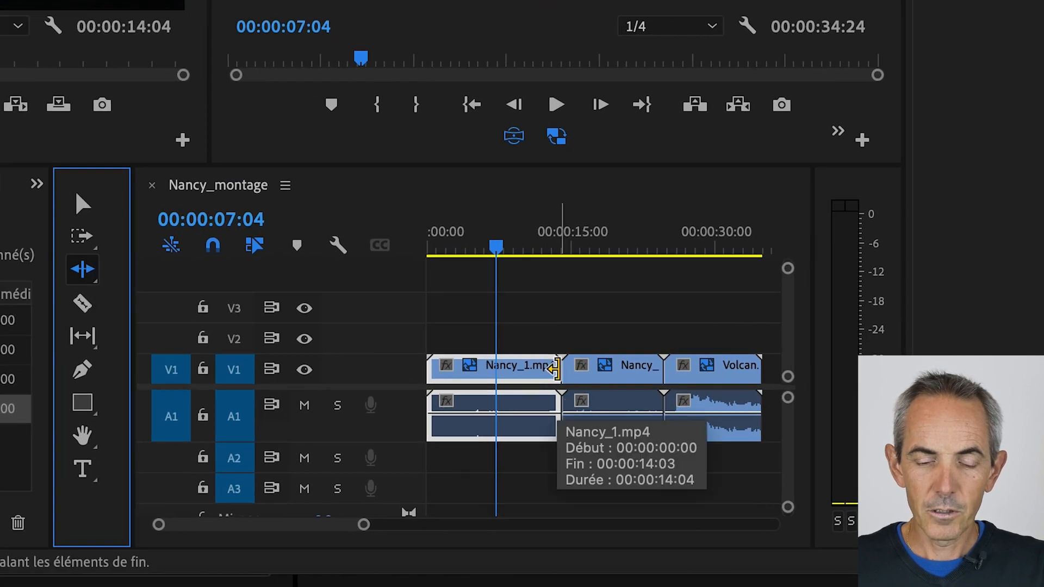
left_click_drag(554, 369, 529, 376)
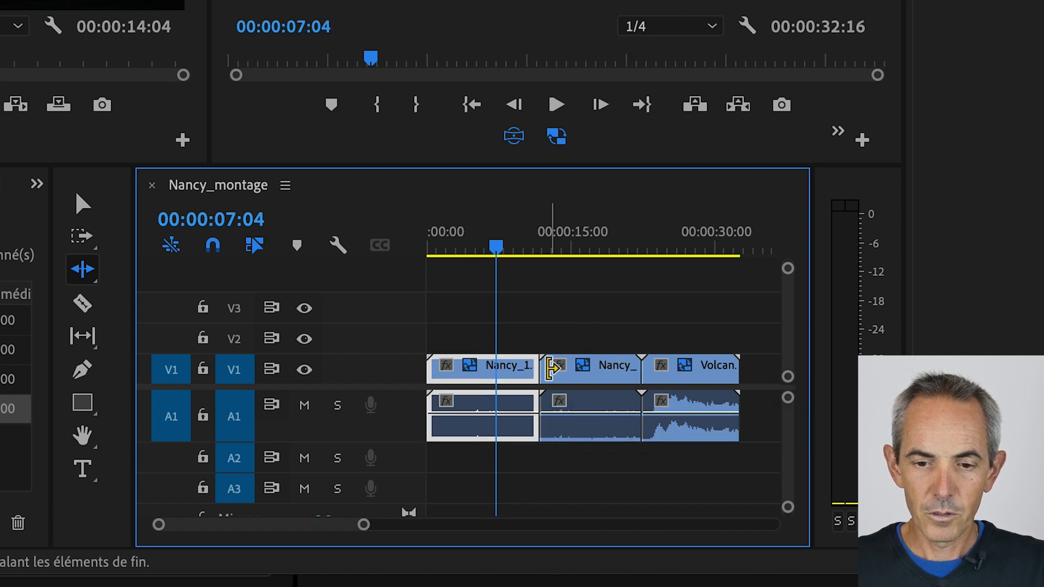
left_click_drag(548, 369, 628, 371)
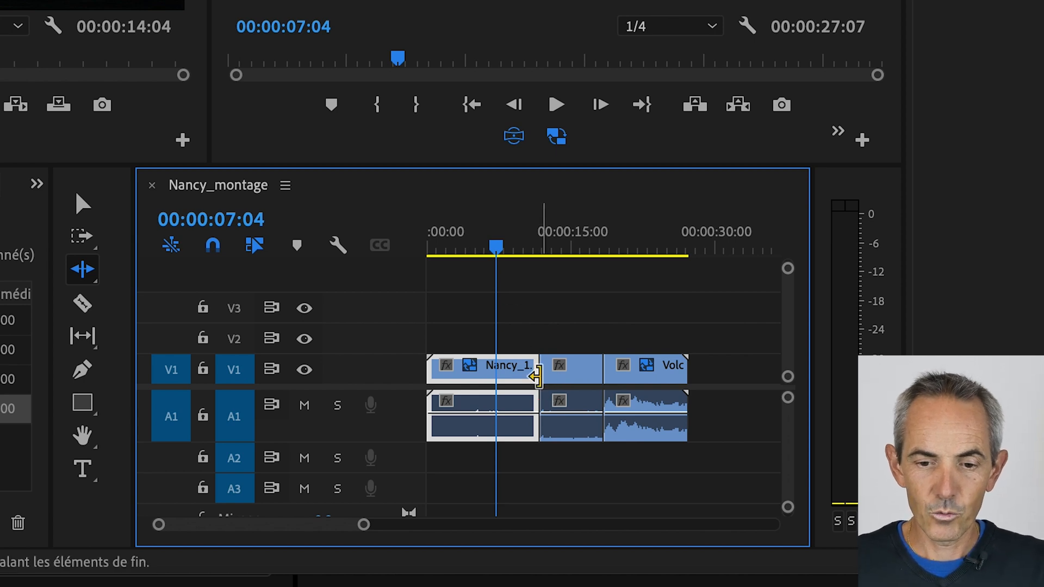
left_click_drag(534, 371, 551, 368)
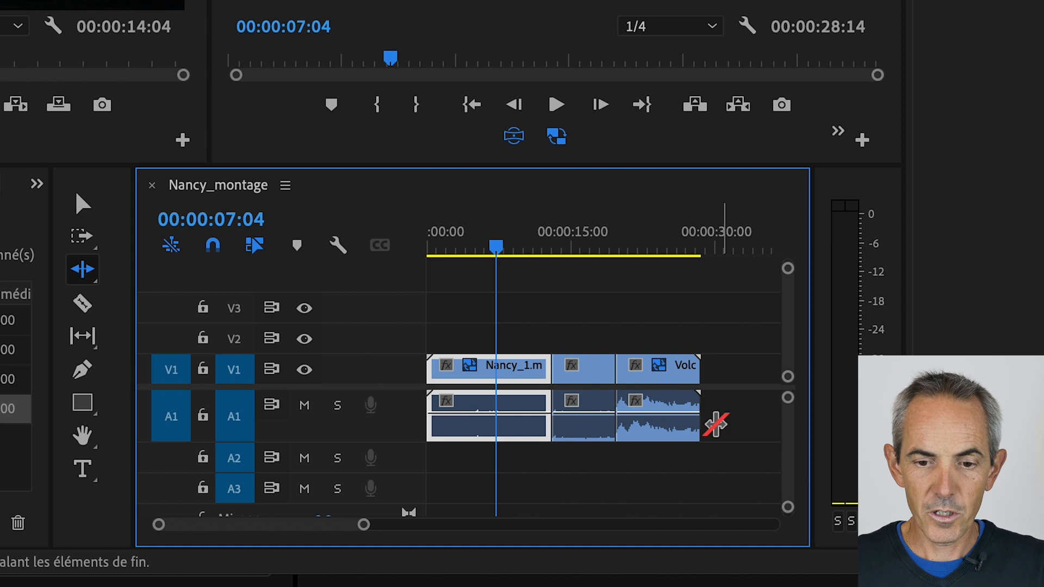
- Try splitting Nancy_1.mp4 with the Razor tool at about 6 seconds and undo the cut
left_click(83, 303)
left_click(483, 370)
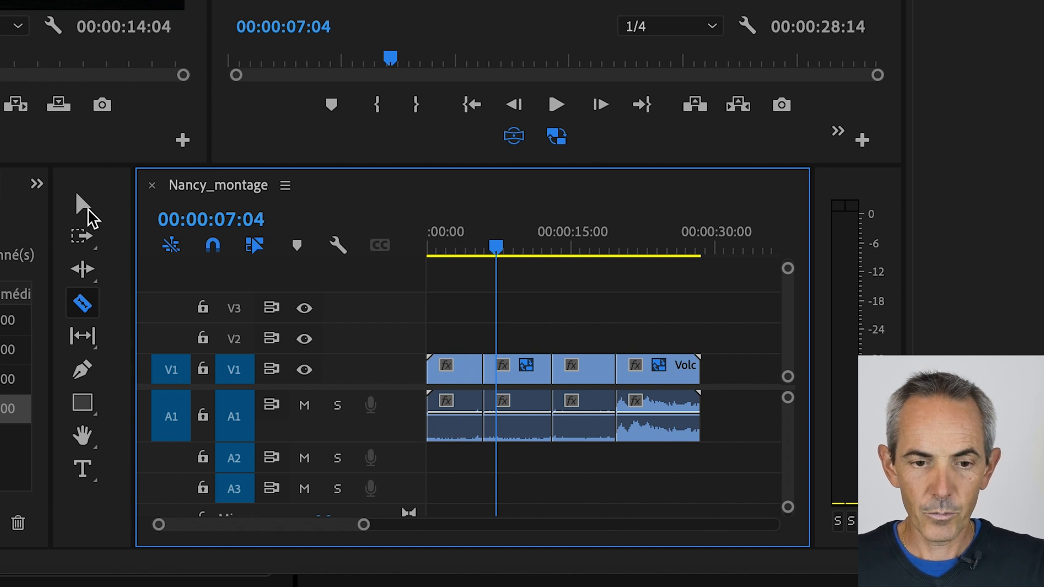
left_click(83, 206)
left_click(456, 374)
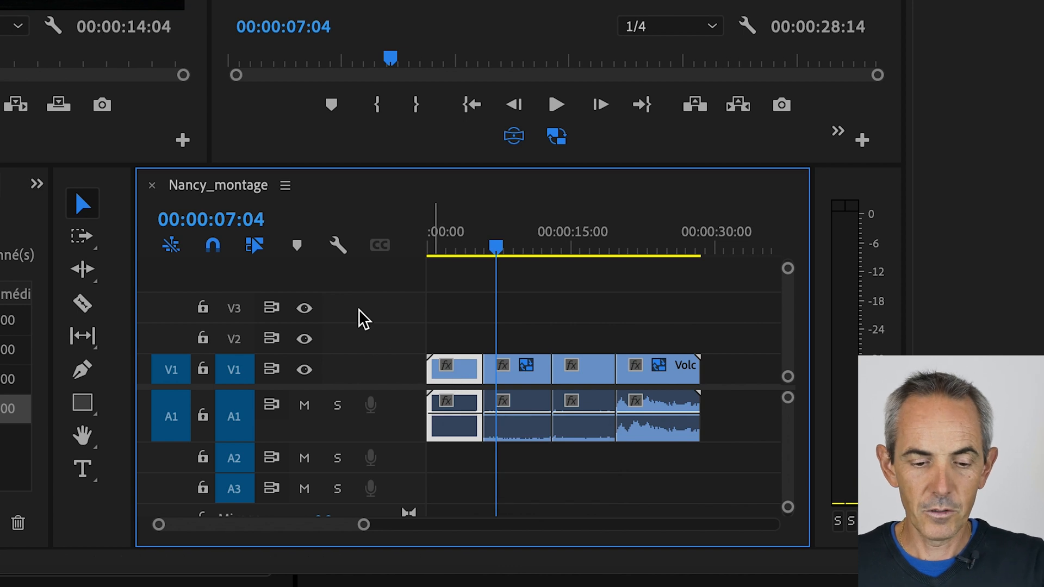
key("ctrl+z")
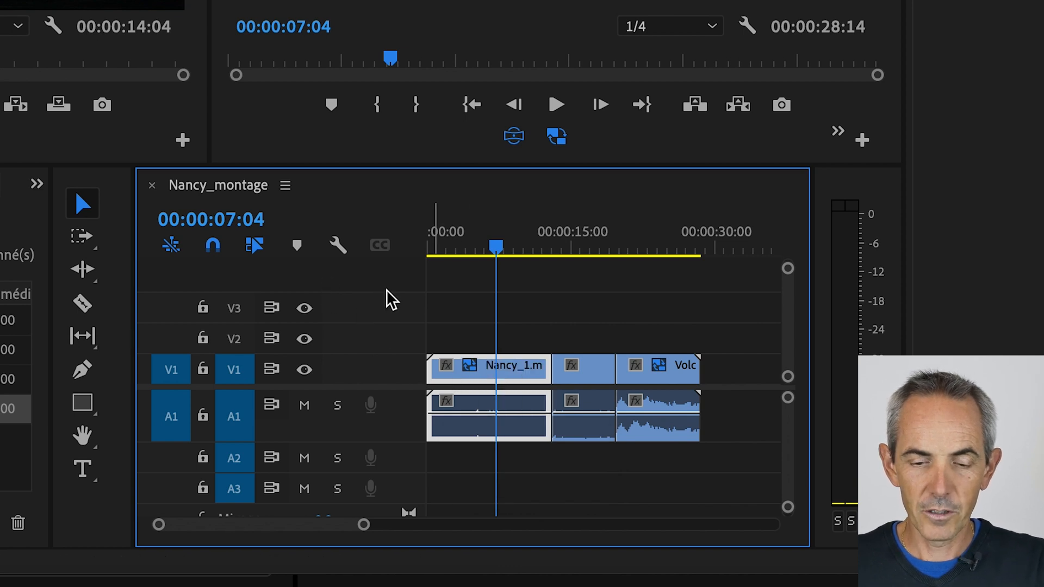
- Trim the start of Nancy_1.mp4 to 00:00:04:05 in the sequence and delete the gap left before it
left_click_drag(496, 249, 465, 272)
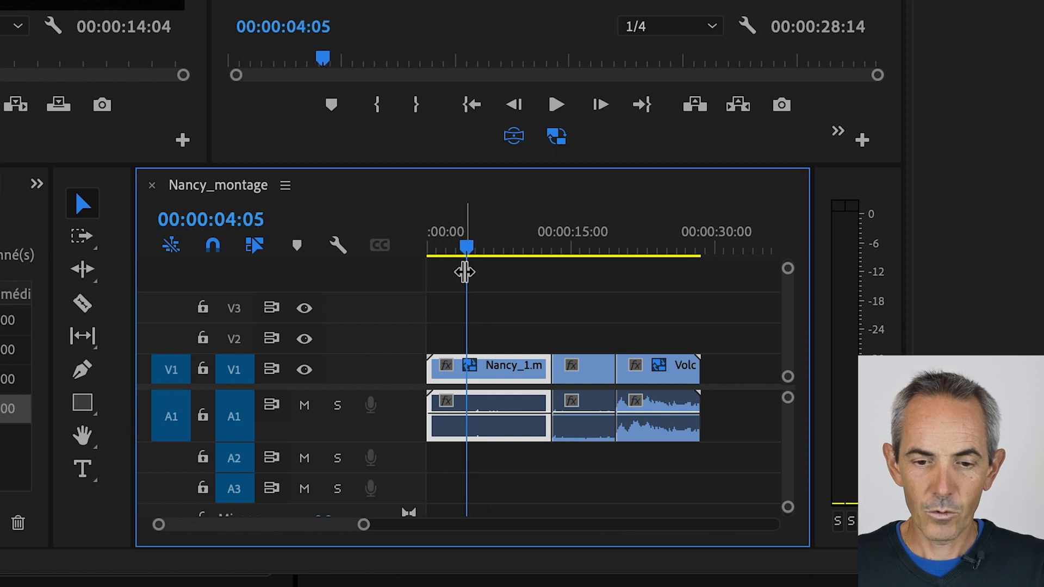
left_click_drag(430, 370, 467, 373)
left_click(449, 382)
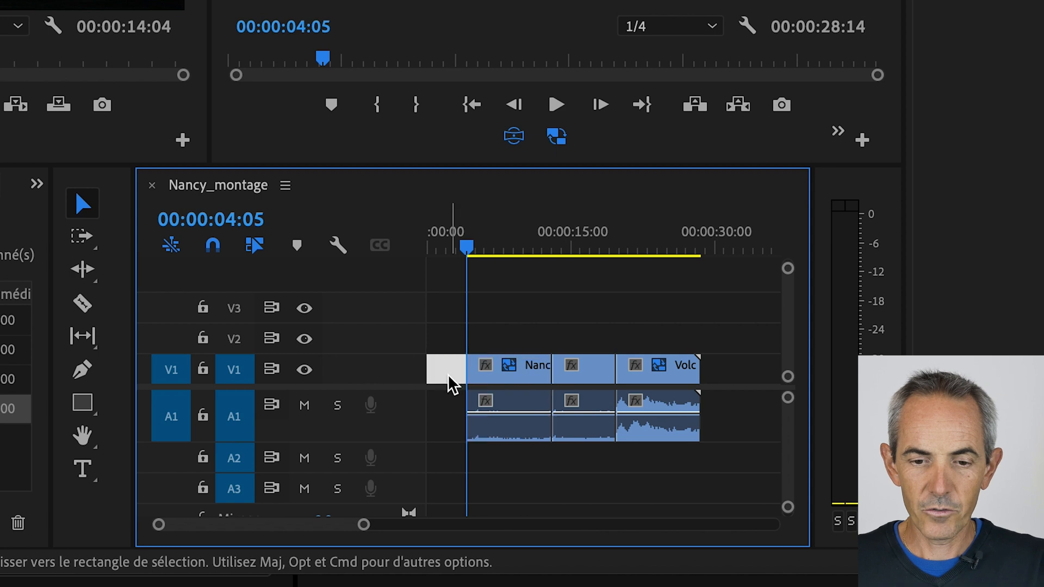
key("Delete")
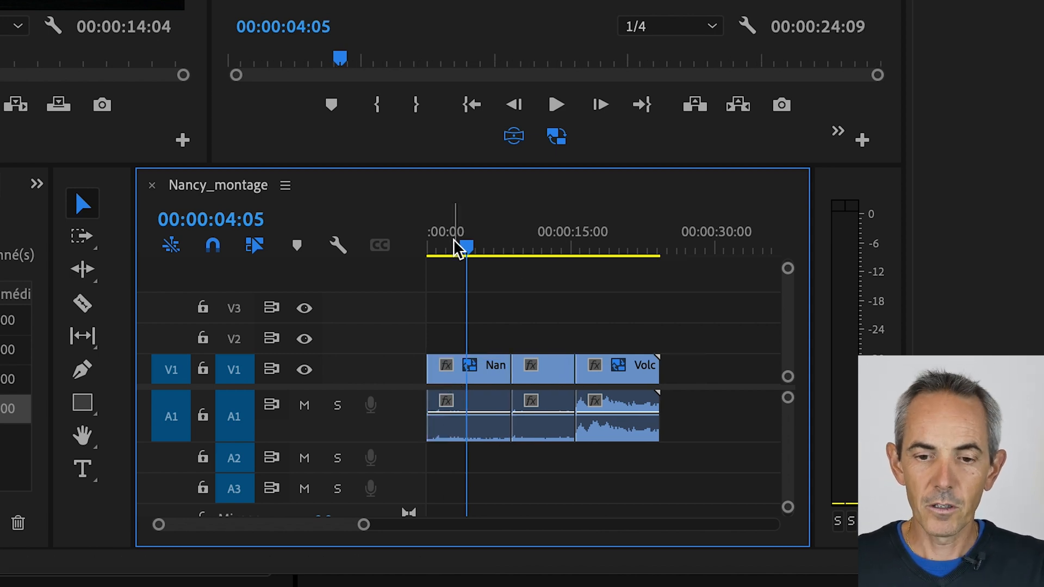
- Unlink the audio of Nancy_1.mp4 from its video and delete the audio clip from track A1
left_click(481, 243)
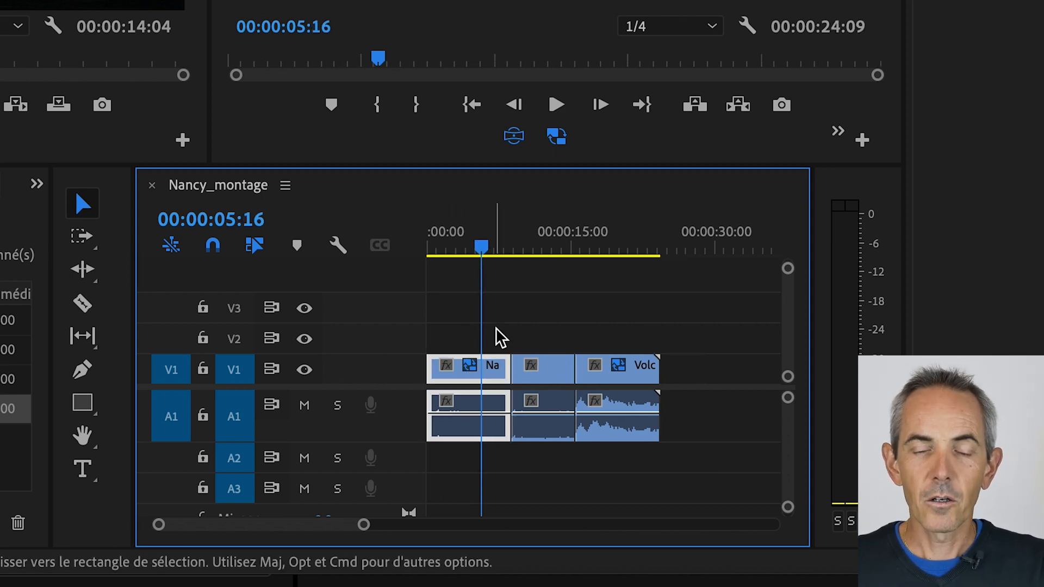
right_click(495, 382)
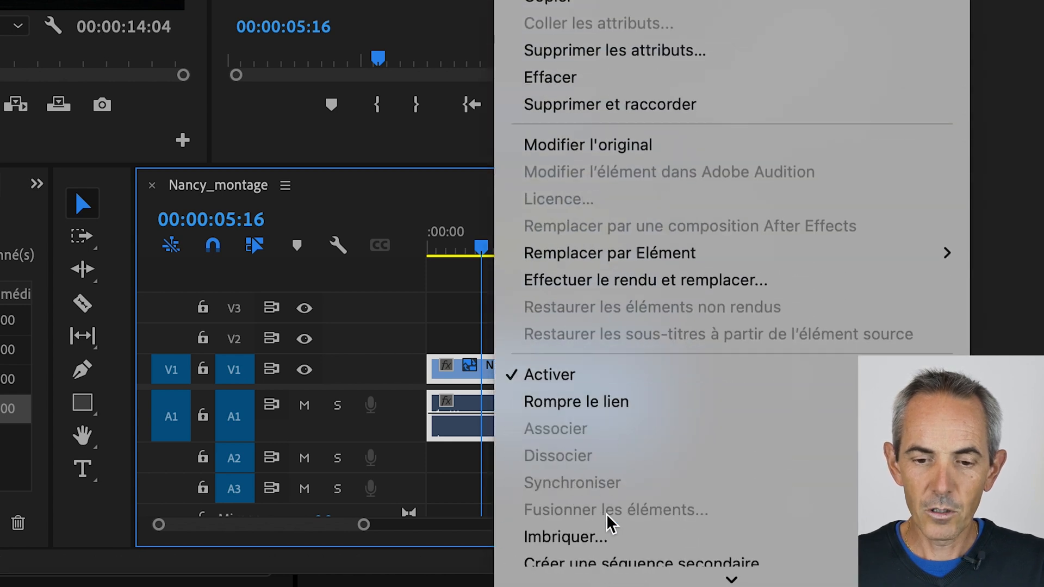
left_click(606, 403)
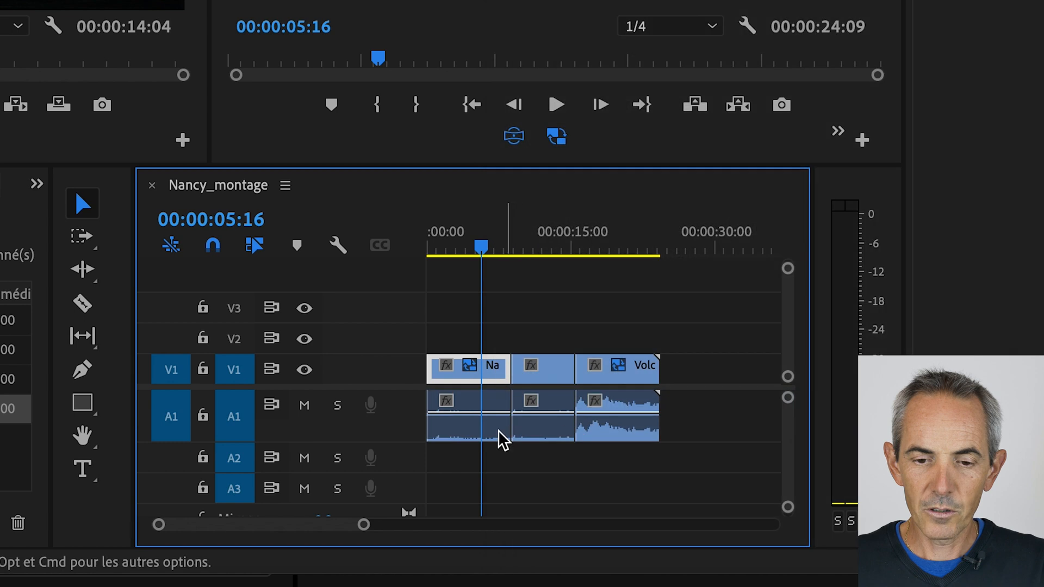
left_click(469, 416)
key("Delete")
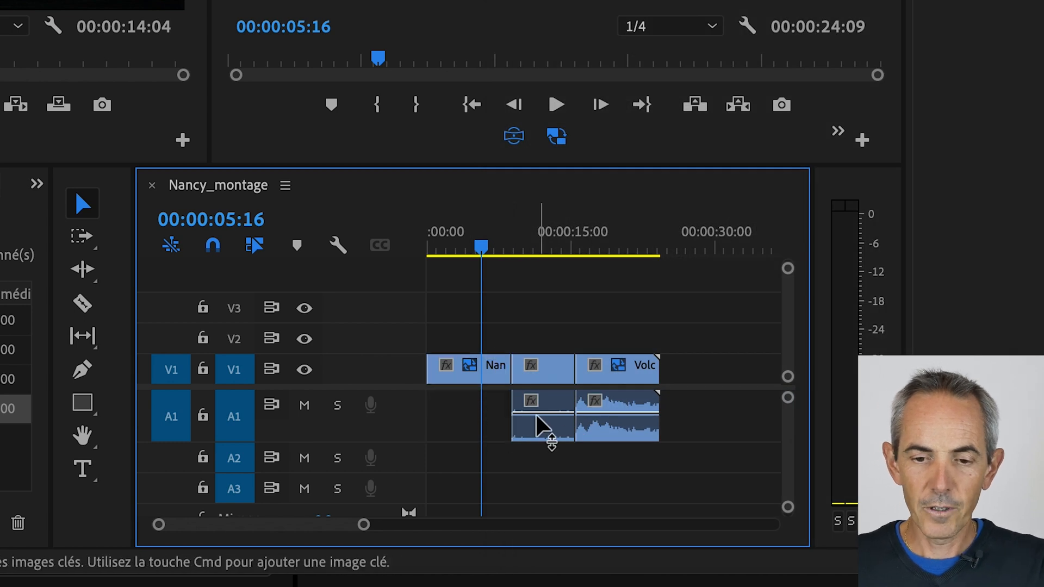
- Unlink the audio of Nancy_2.mp4 from its video and delete that audio clip
left_click(549, 375)
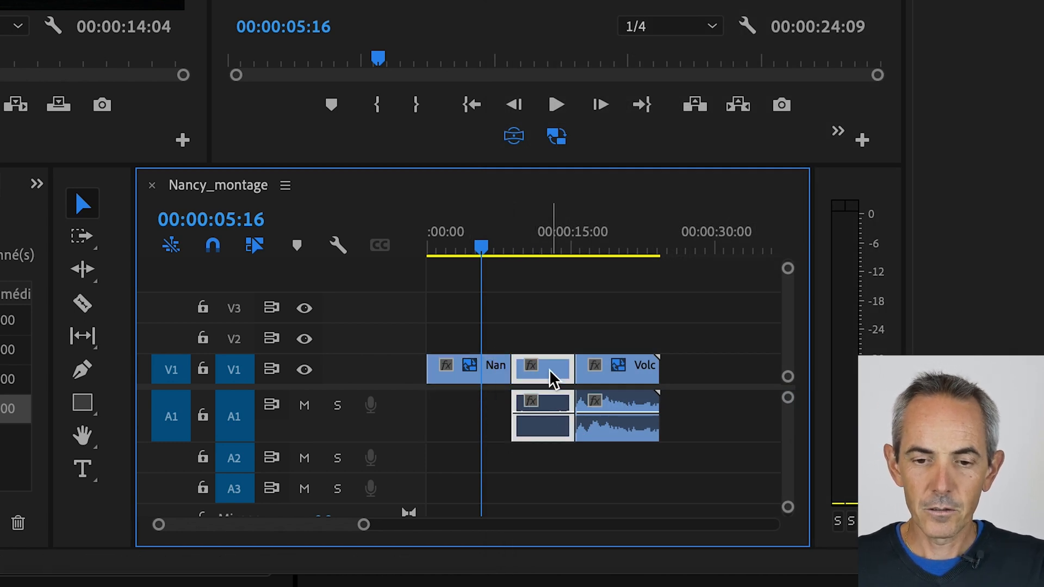
right_click(554, 376)
scroll(603, 552, "down", 10)
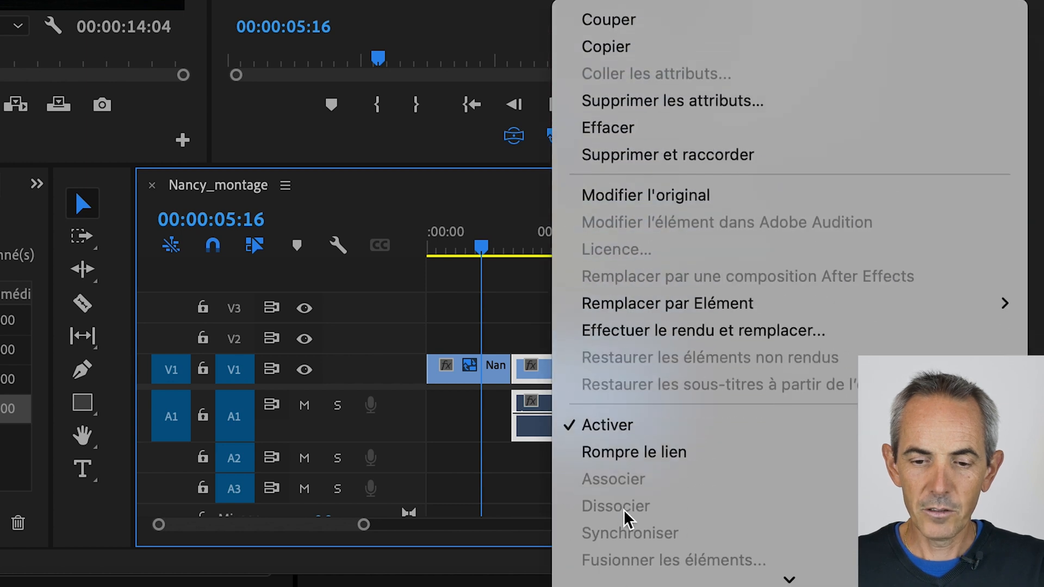
left_click(634, 467)
left_click(553, 410)
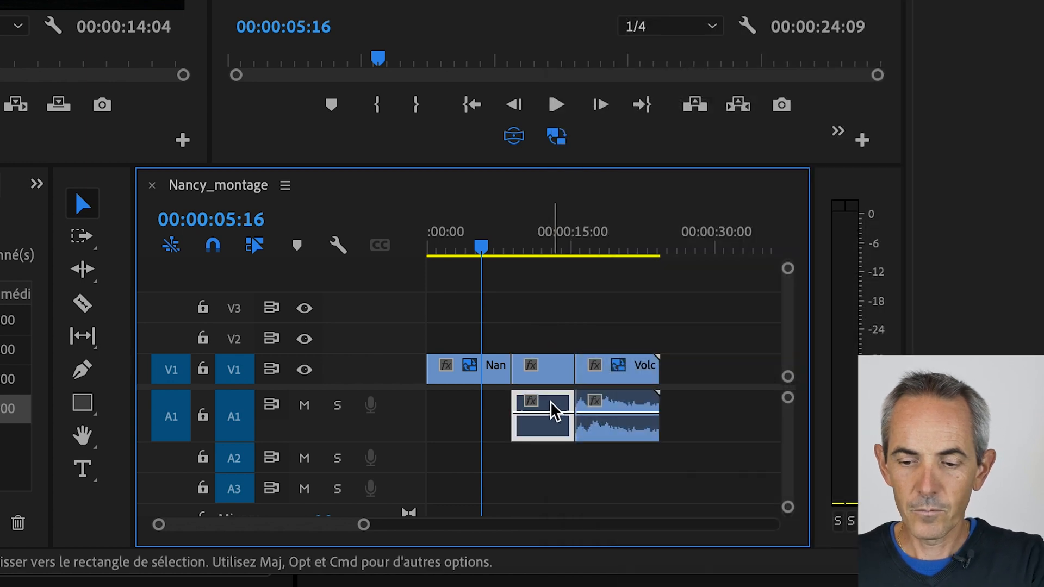
key("Delete")
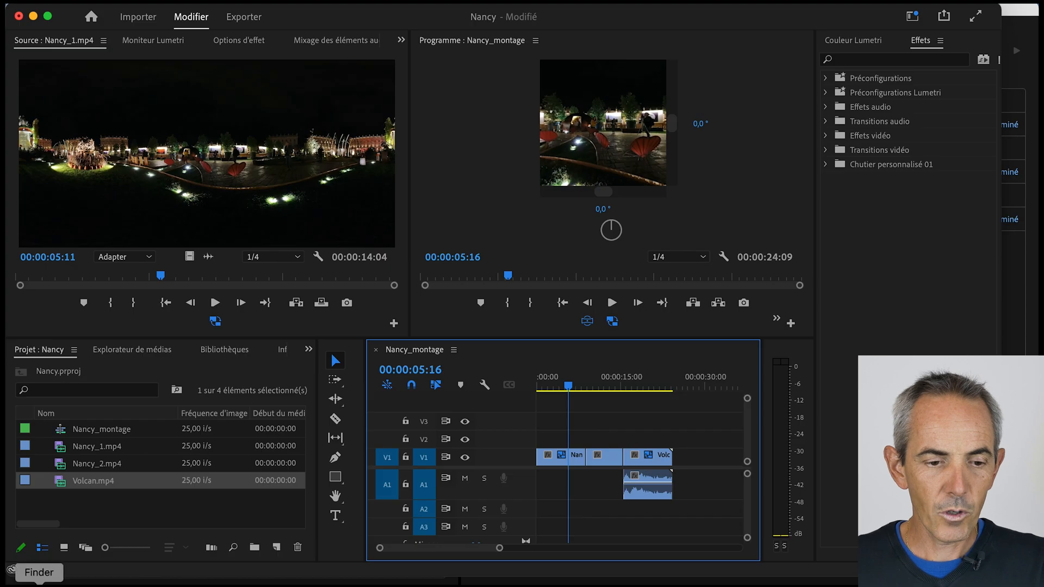
- Import Surrender.mp3 from Finder into the project and place it on audio track A2 at the start of the sequence
left_click(35, 584)
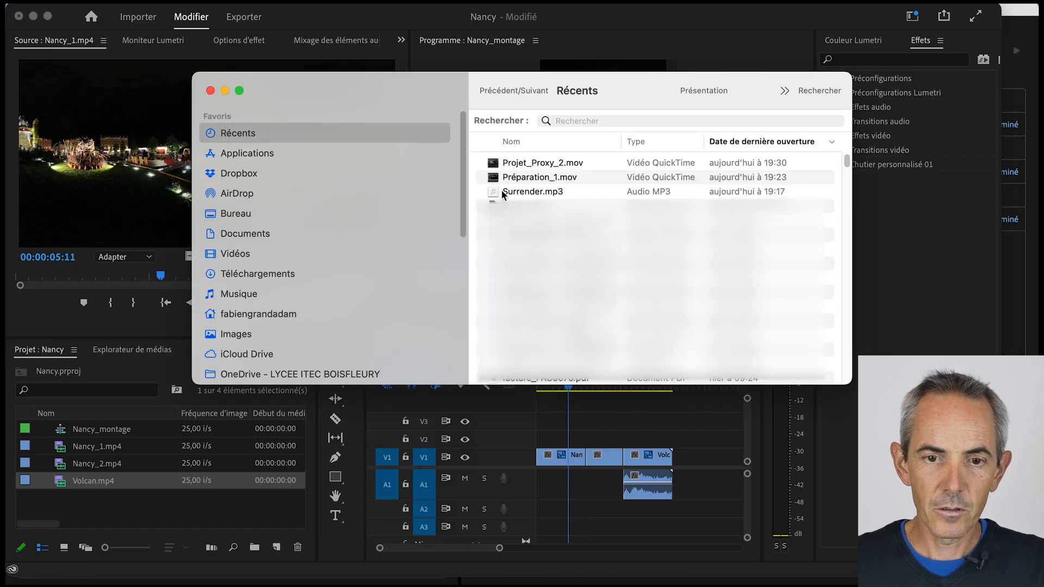
left_click_drag(503, 194, 97, 501)
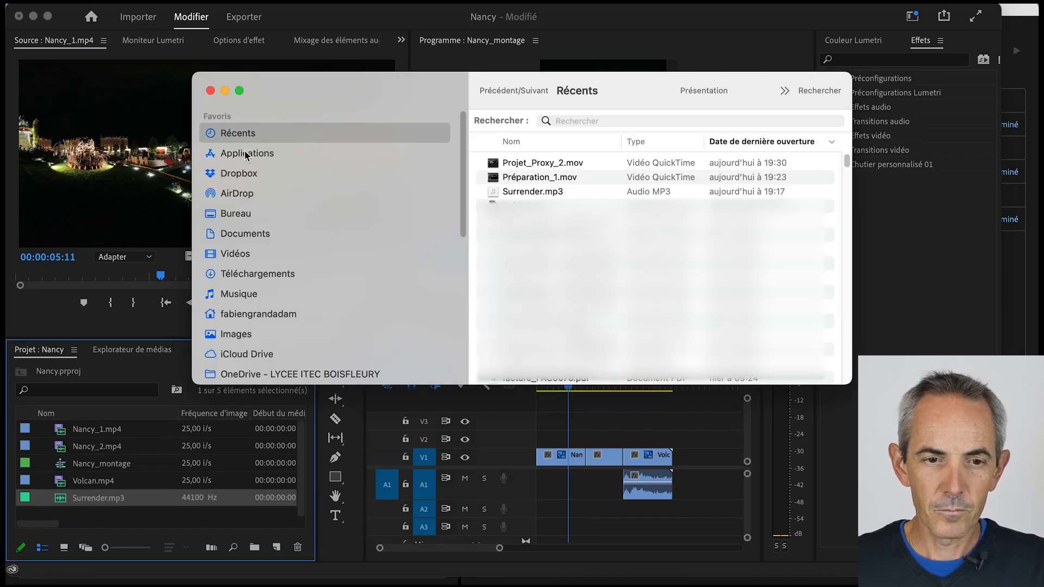
left_click(210, 90)
left_click(60, 498)
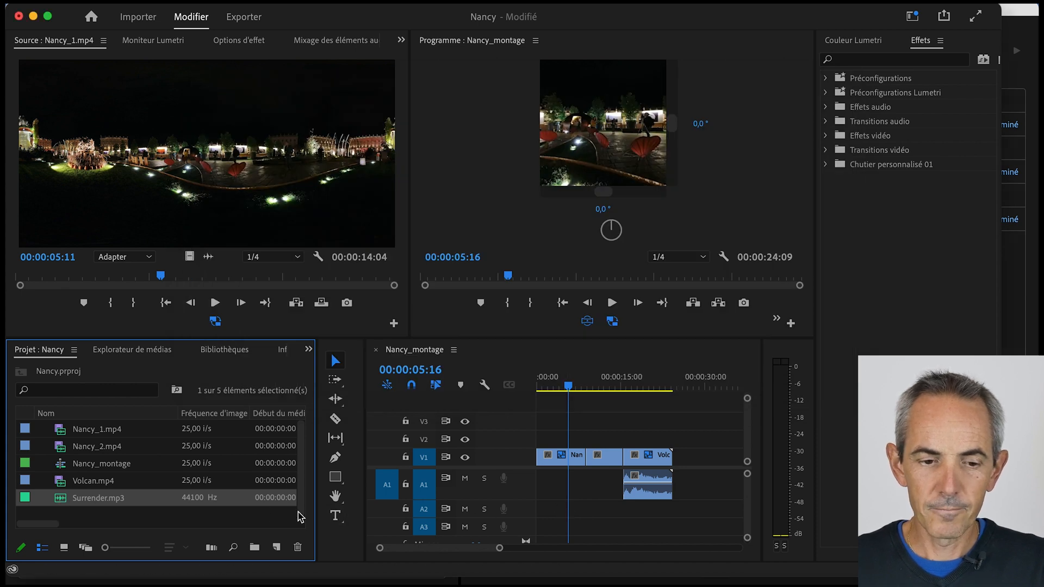
left_click_drag(74, 506, 540, 514)
- Shorten the Surrender.mp3 music so it ends where the Volcan.mp4 clip begins, and move it up to track A1
key("c")
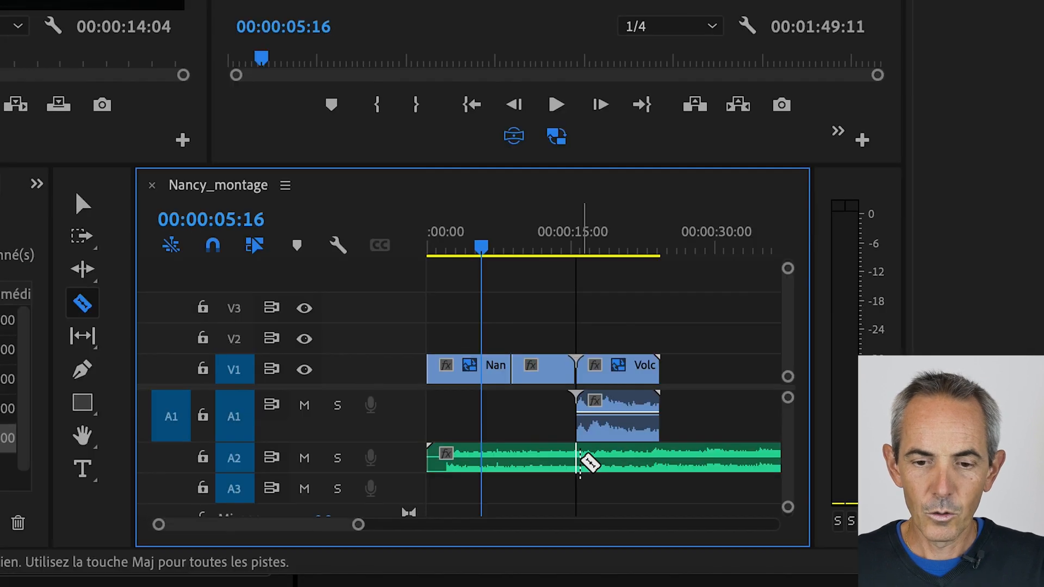
left_click(577, 463)
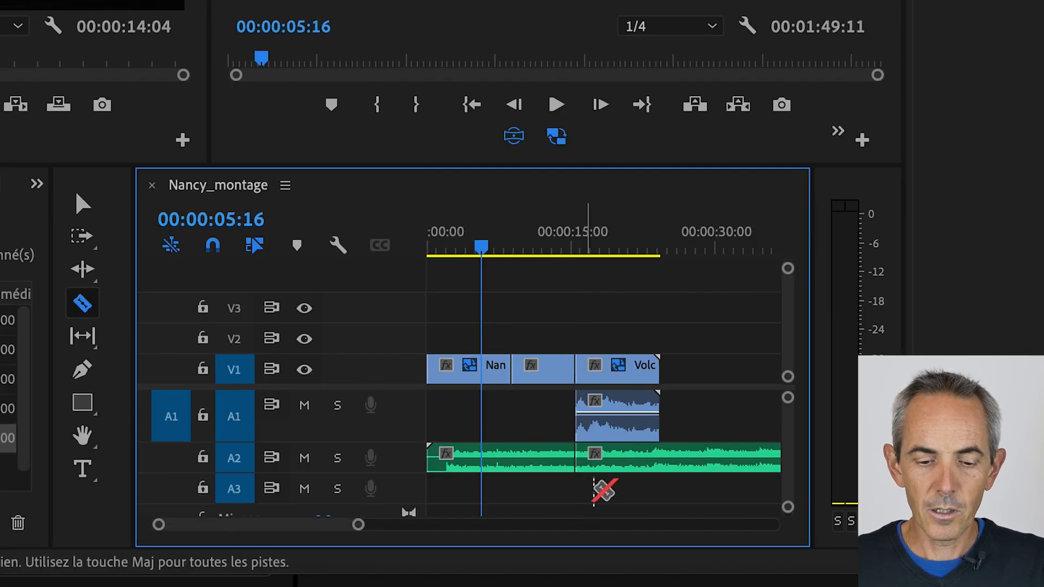
key("v")
left_click(667, 470)
key("Delete")
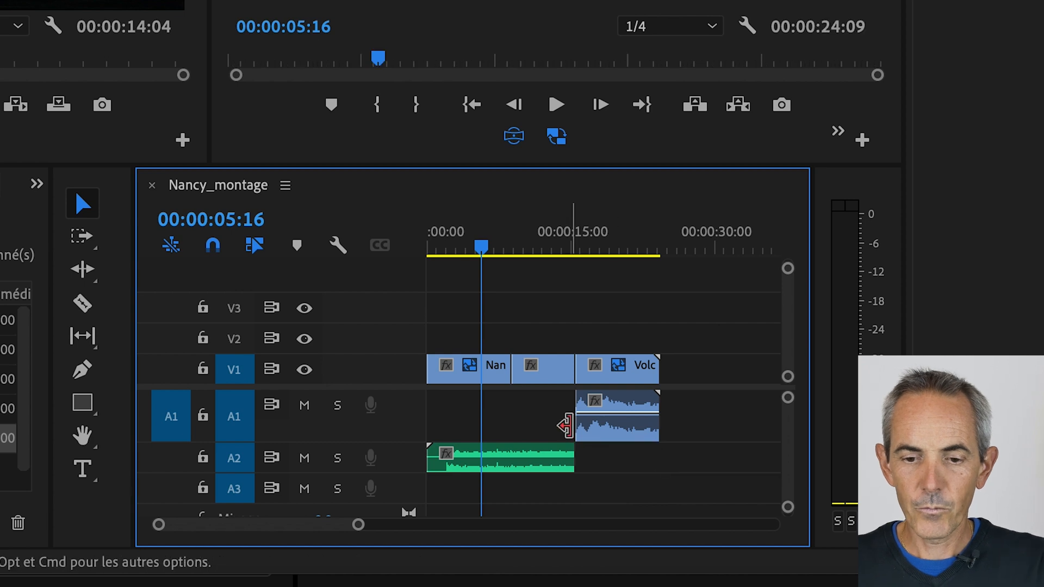
left_click_drag(546, 462, 550, 427)
- Lower the volume of the music clip on track A1 and compare the sound by playing the sequence before and after
key("space")
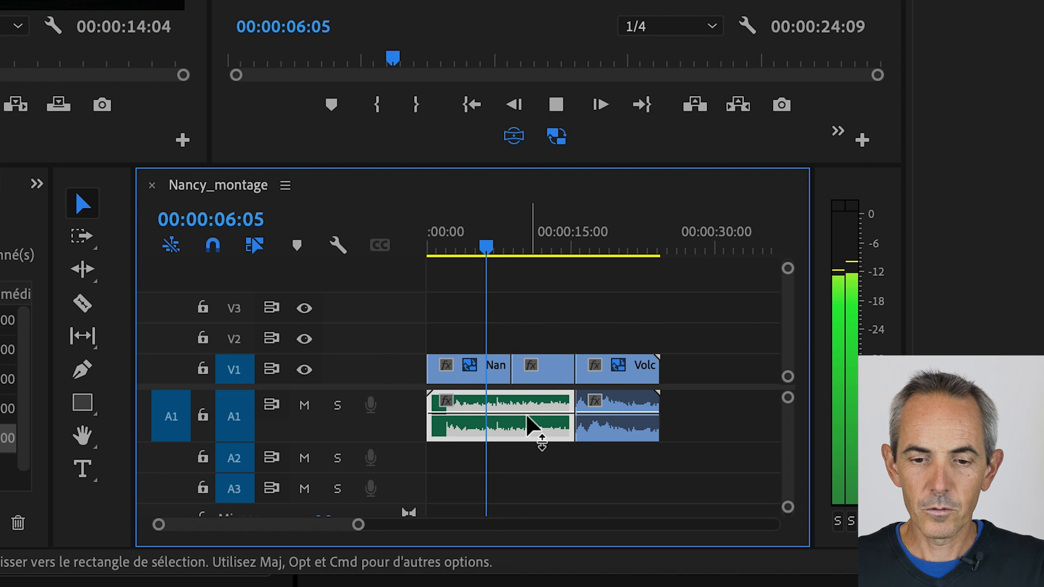
key("space")
left_click_drag(526, 417, 527, 422)
key("space")
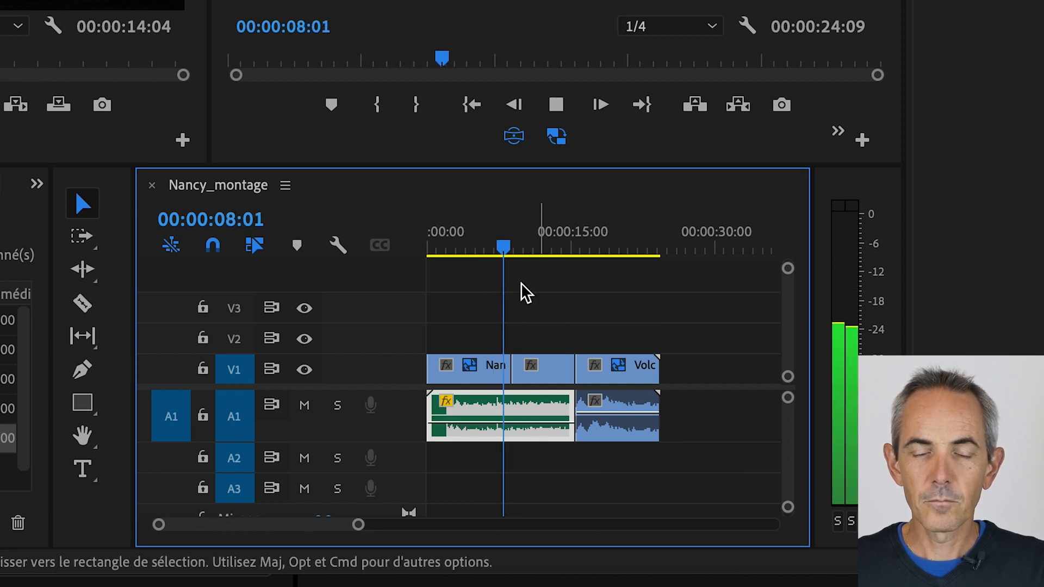
key("space")
left_click_drag(543, 250, 557, 248)
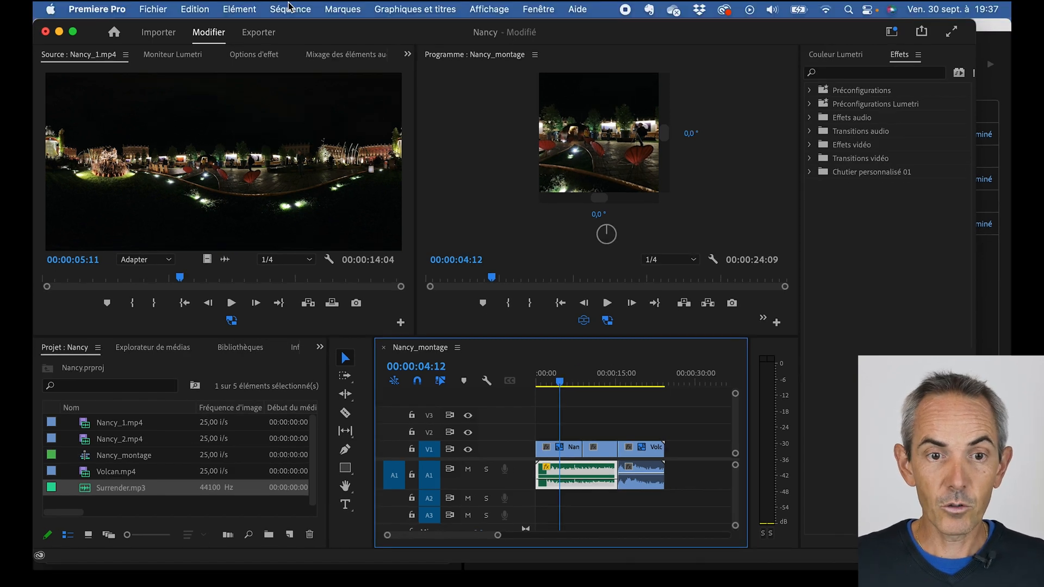
- Review the frame size and VR properties in the settings of the Nancy_montage sequence
left_click(288, 8)
left_click(301, 27)
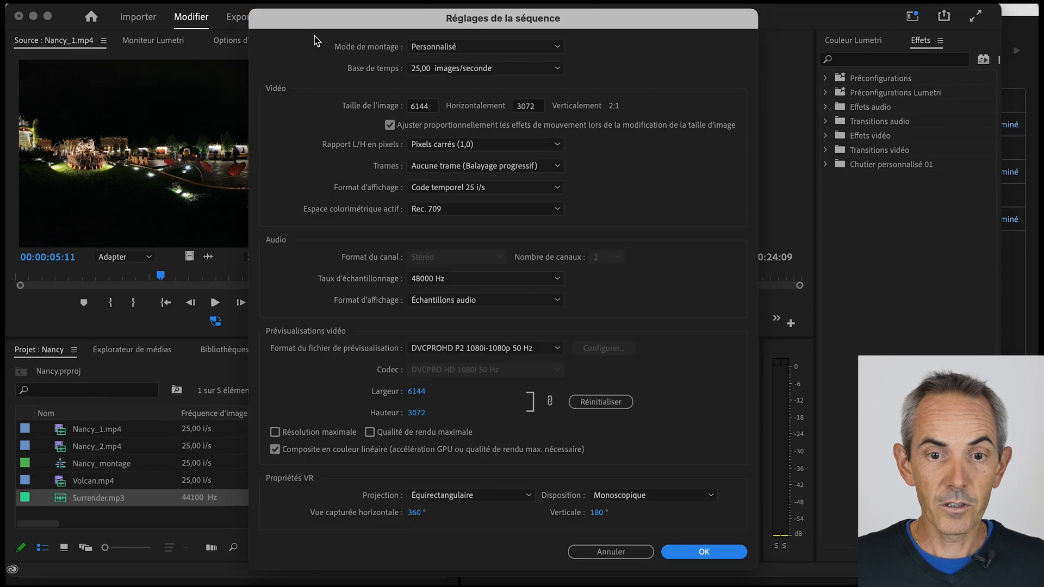
left_click(716, 557)
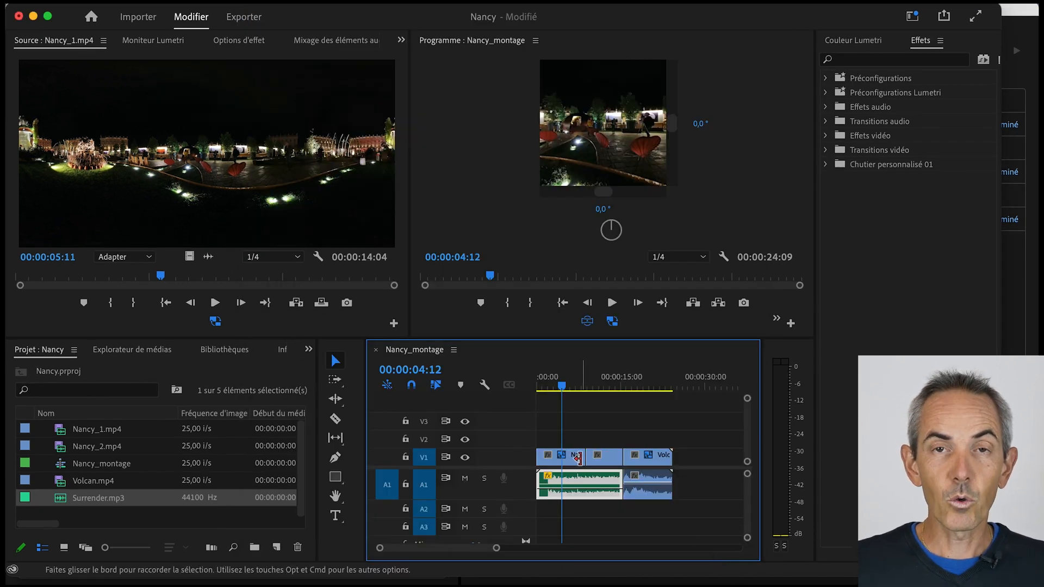
- Place the playhead at 00:00:06:10 and search the effects for "immersive"
left_click(572, 387)
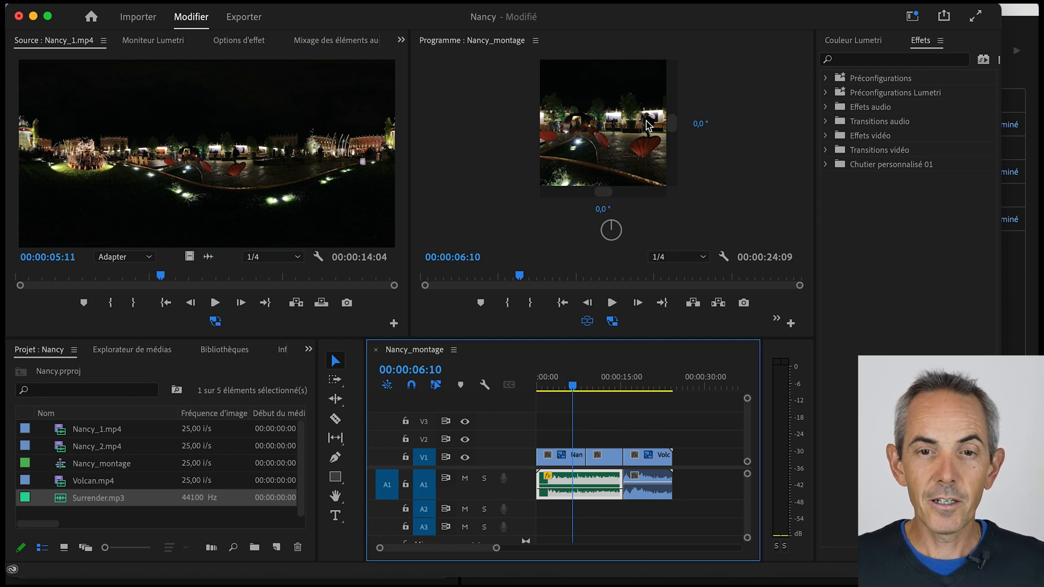
left_click(539, 0)
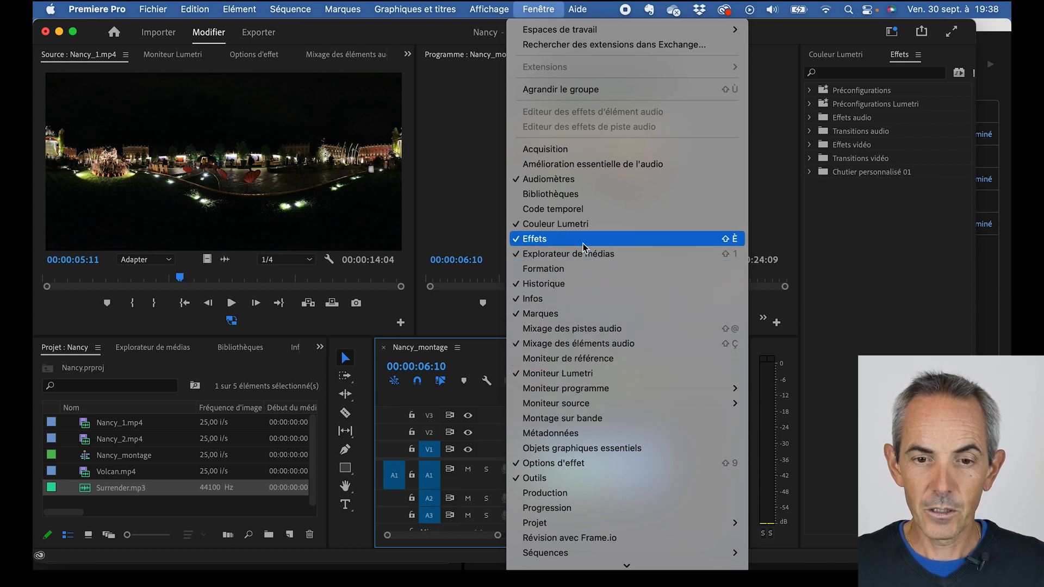
left_click(563, 242)
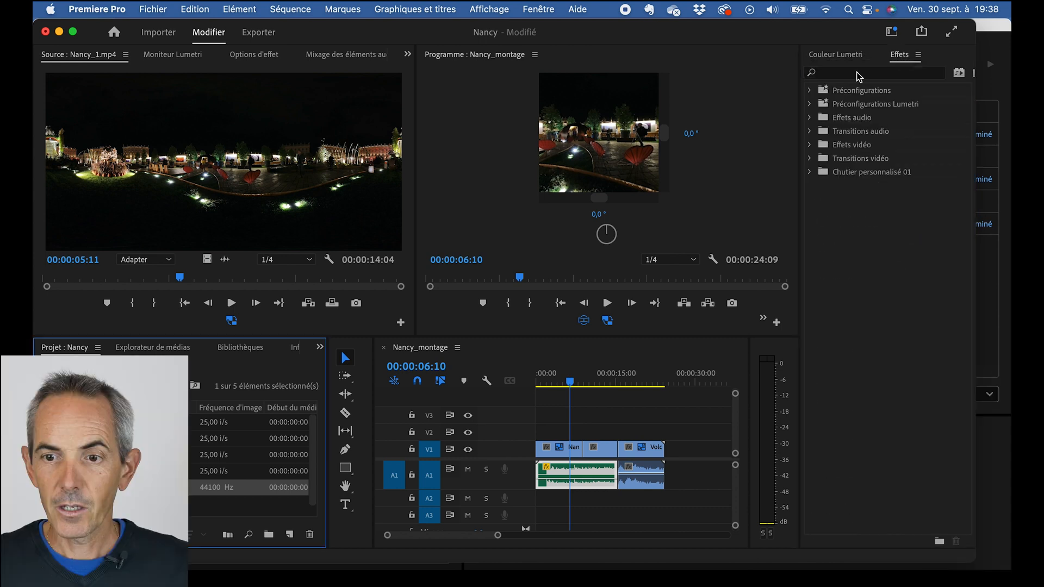
left_click(858, 73)
type("immersive")
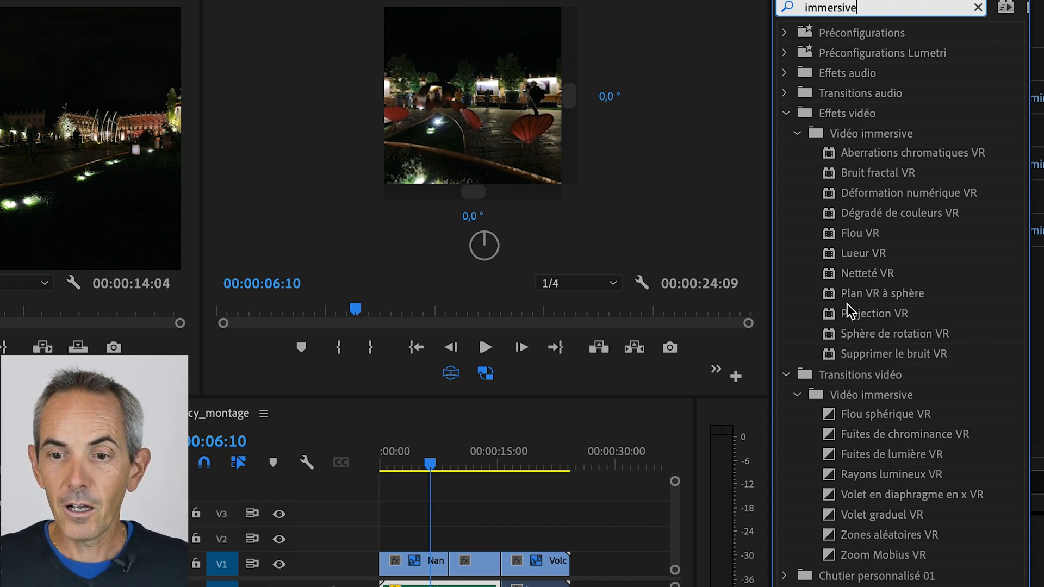
- Apply the Sphère de rotation VR effect to Nancy_1.mp4 and display its parameters in the effect options
left_click(841, 336)
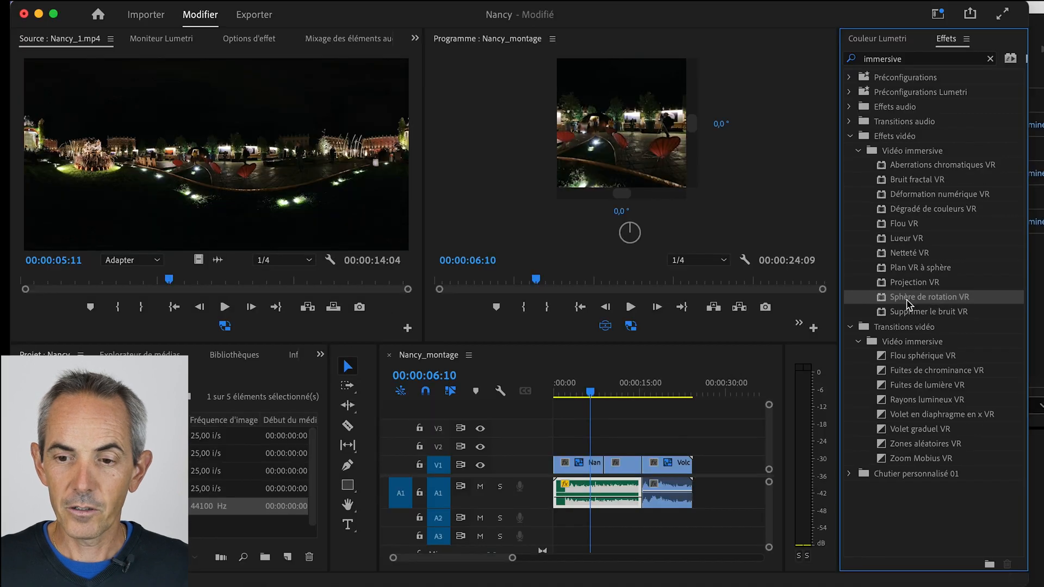
left_click_drag(864, 336, 419, 556)
left_click_drag(583, 460, 584, 463)
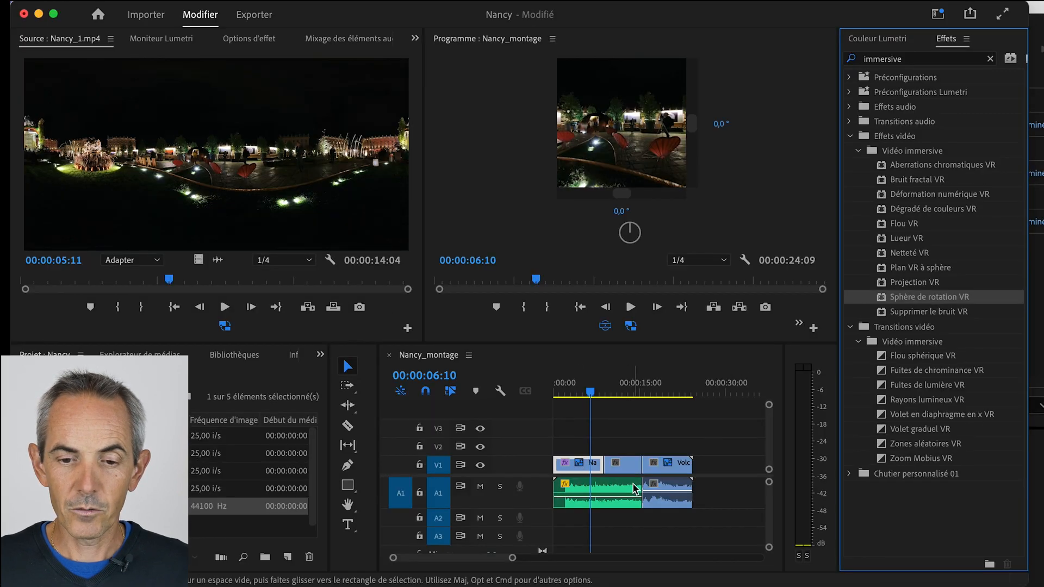
left_click(266, 37)
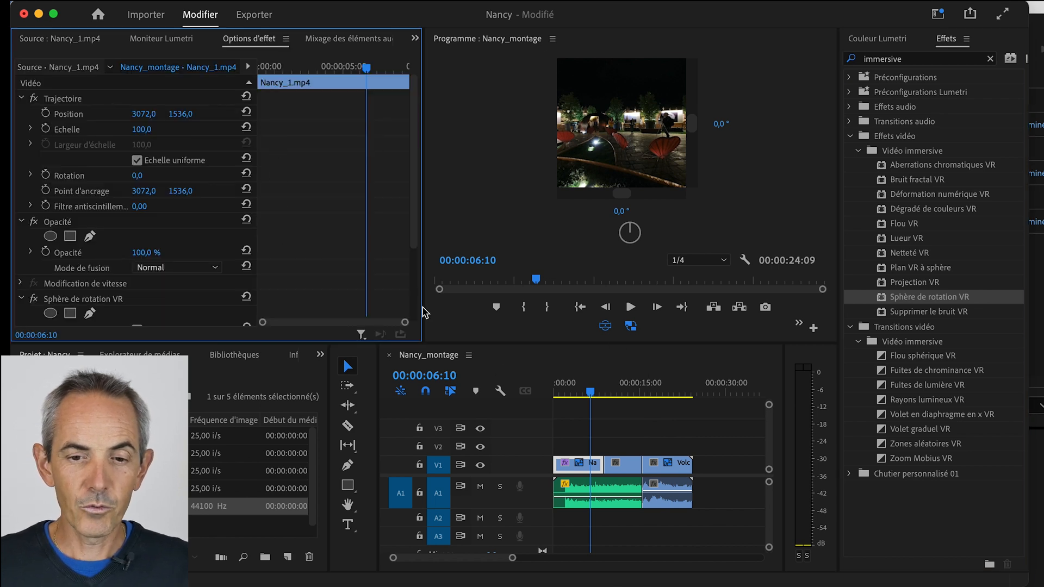
left_click_drag(415, 167, 410, 256)
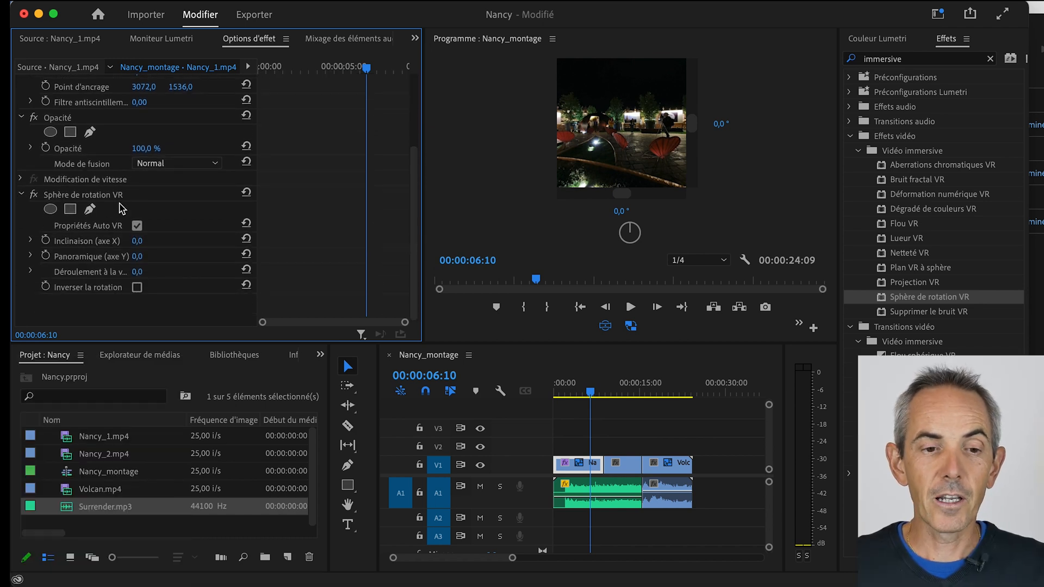
- Set the effect's Panoramique (axe Y) to 114° on Nancy_1.mp4, looking around the VR view and resetting it before and after
mouse_move(634, 144)
left_mouse_down()
mouse_move(700, 141)
mouse_move(636, 142)
mouse_move(654, 143)
left_mouse_up()
double_click(627, 142)
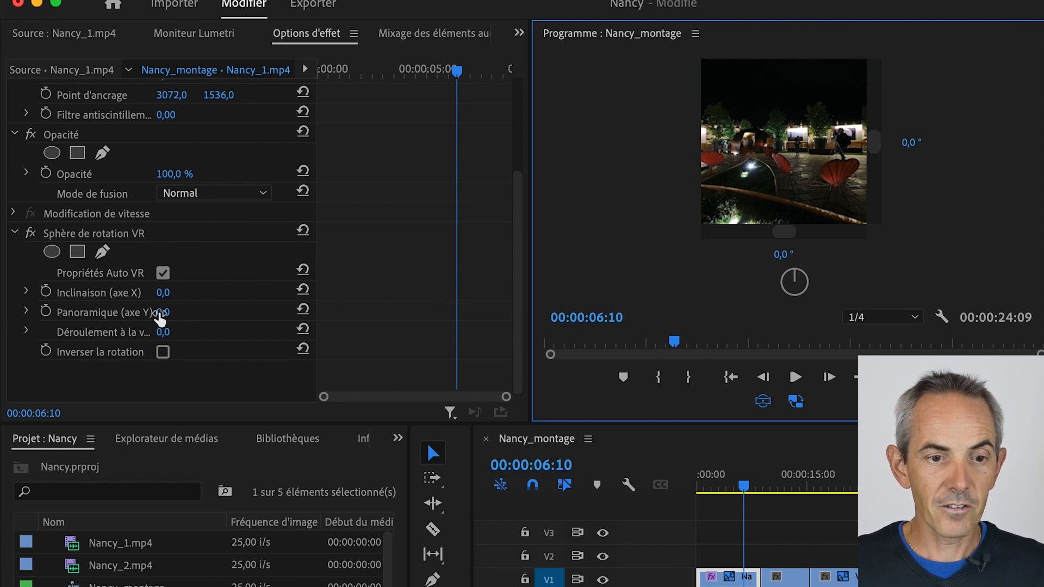
left_click(162, 313)
left_click_drag(162, 312, 252, 312)
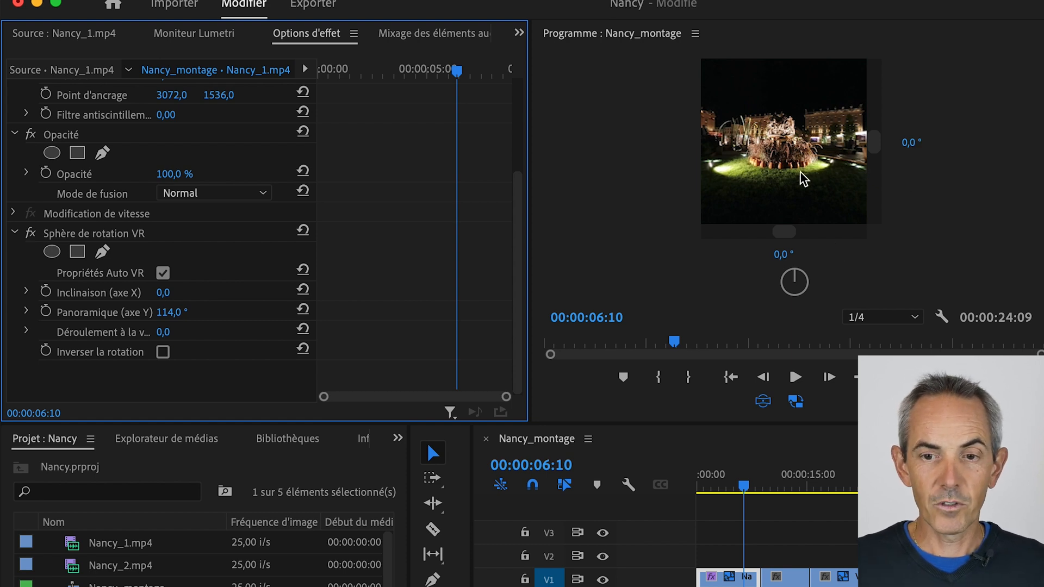
left_click_drag(805, 177, 764, 169)
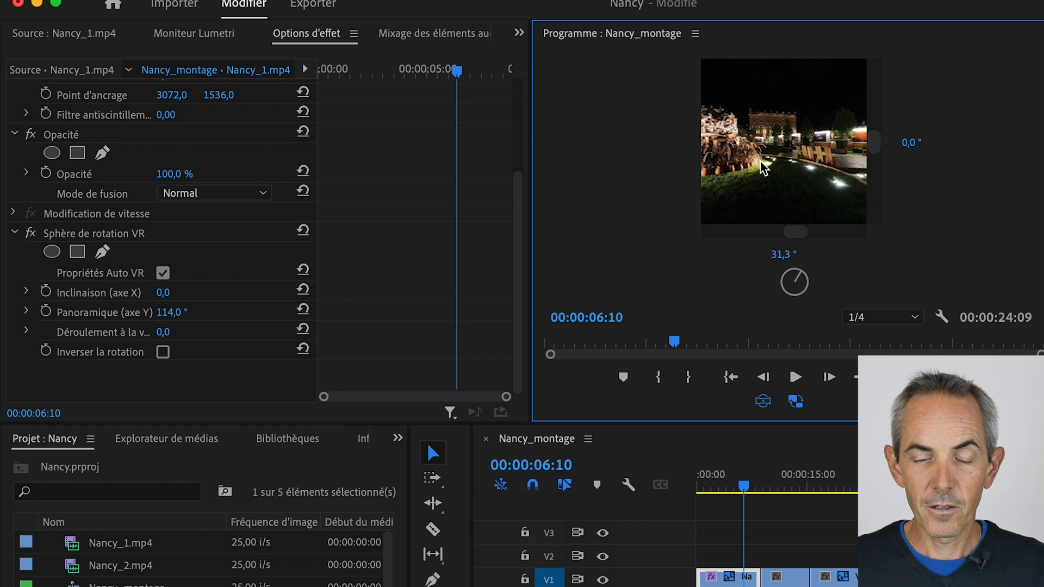
double_click(792, 162)
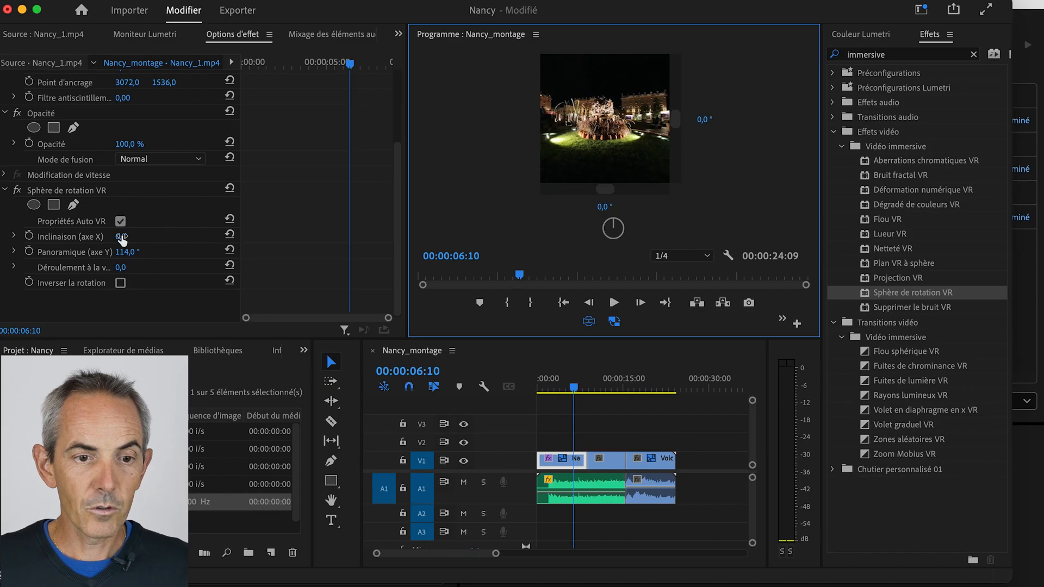
- Try an Inclinaison (axe X) of 7° on Nancy_1.mp4 and reset that parameter
left_click_drag(122, 238, 158, 245)
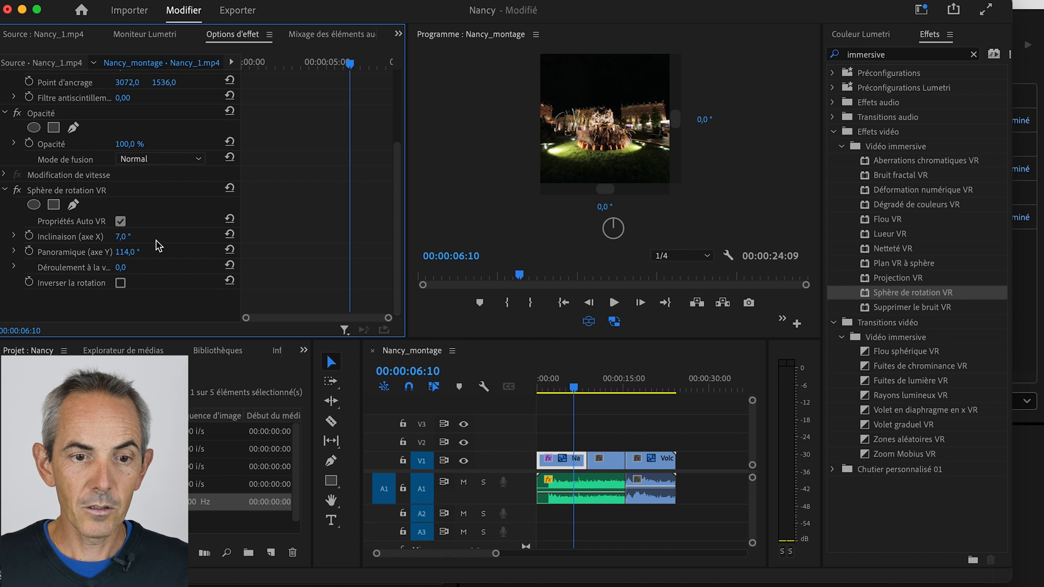
left_click(229, 235)
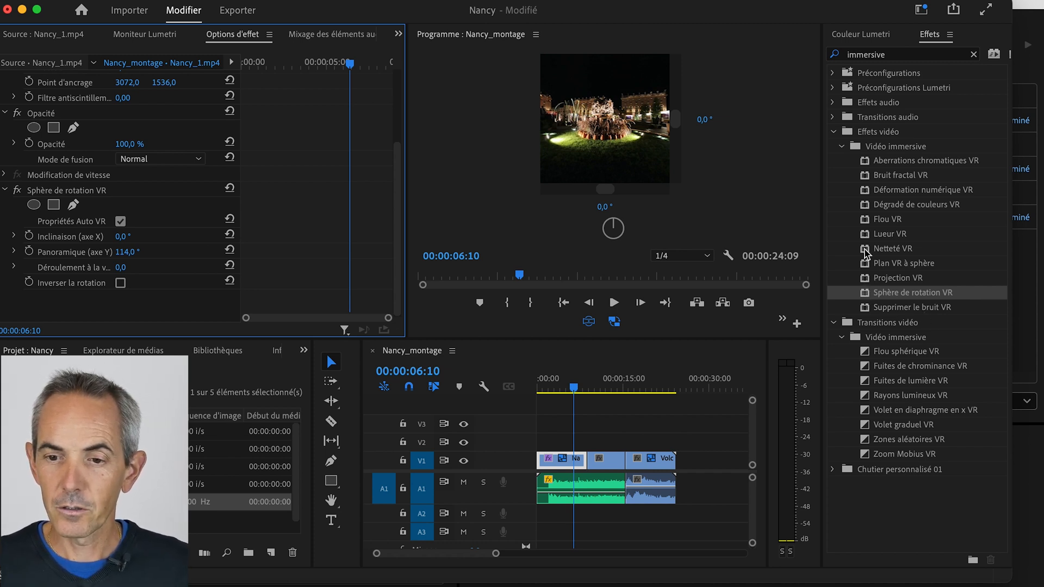
- Try the Supprimer le bruit VR effect on Nancy_1.mp4 and delete it from the clip's effects
left_click_drag(866, 307, 554, 459)
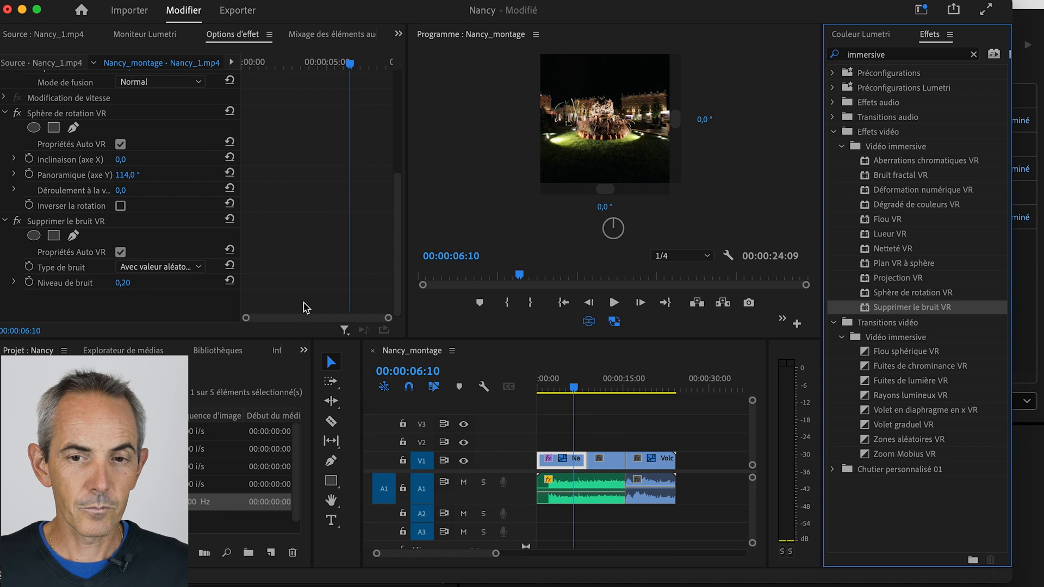
left_click(104, 224)
right_click(80, 223)
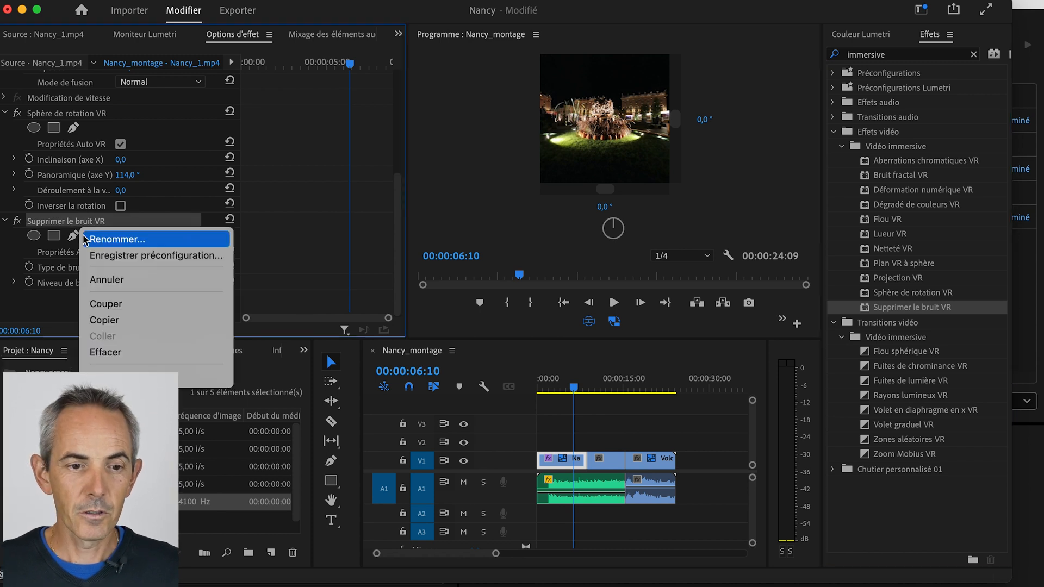
left_click(123, 354)
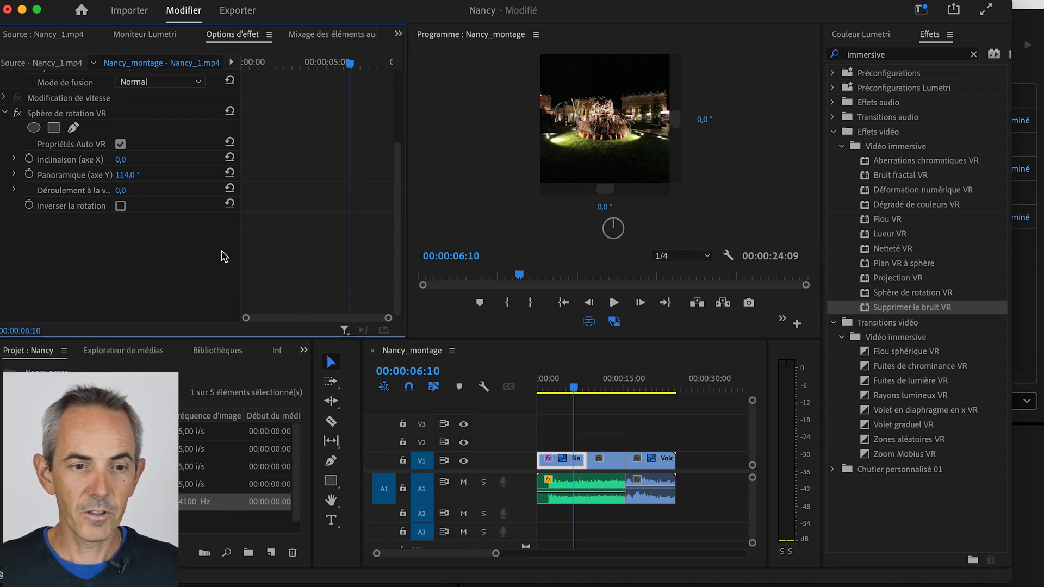
- Try the Flou sphérique VR transition between Nancy_1.mp4 and Nancy_2.mp4, play it back, and undo it
left_click(578, 387)
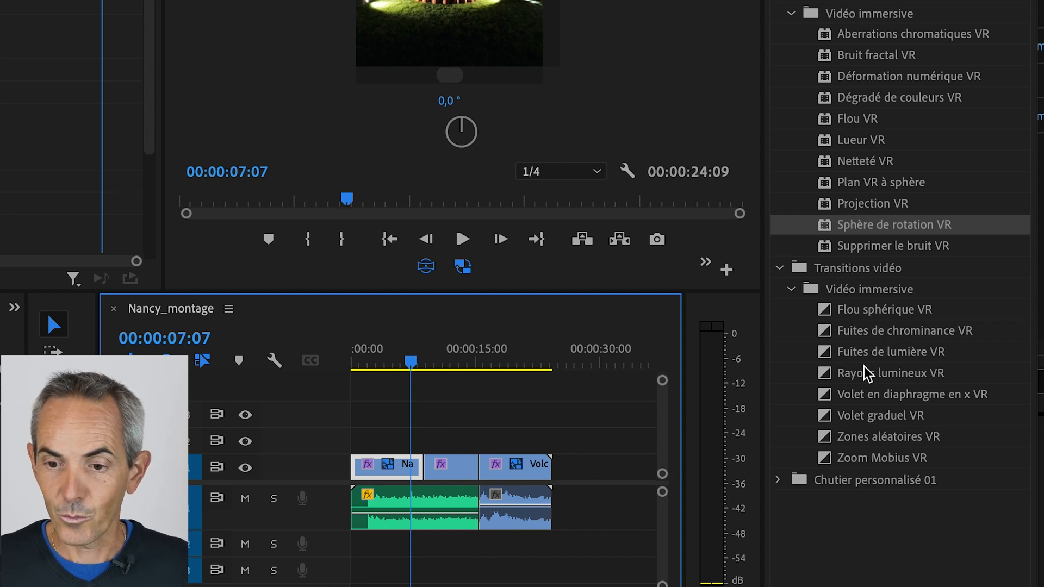
left_click(873, 316)
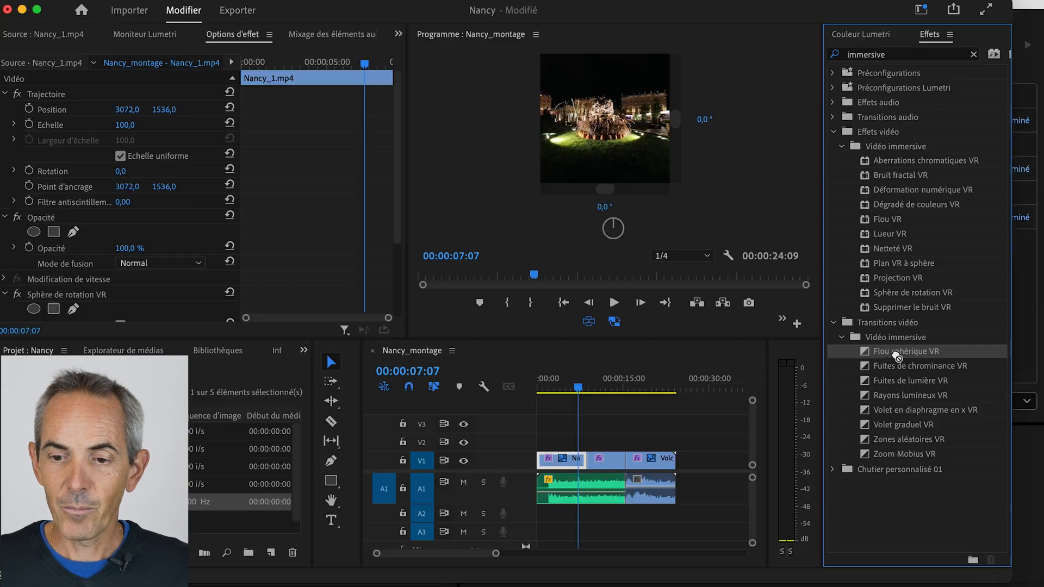
left_click_drag(896, 356, 596, 477)
left_click_drag(495, 554, 464, 553)
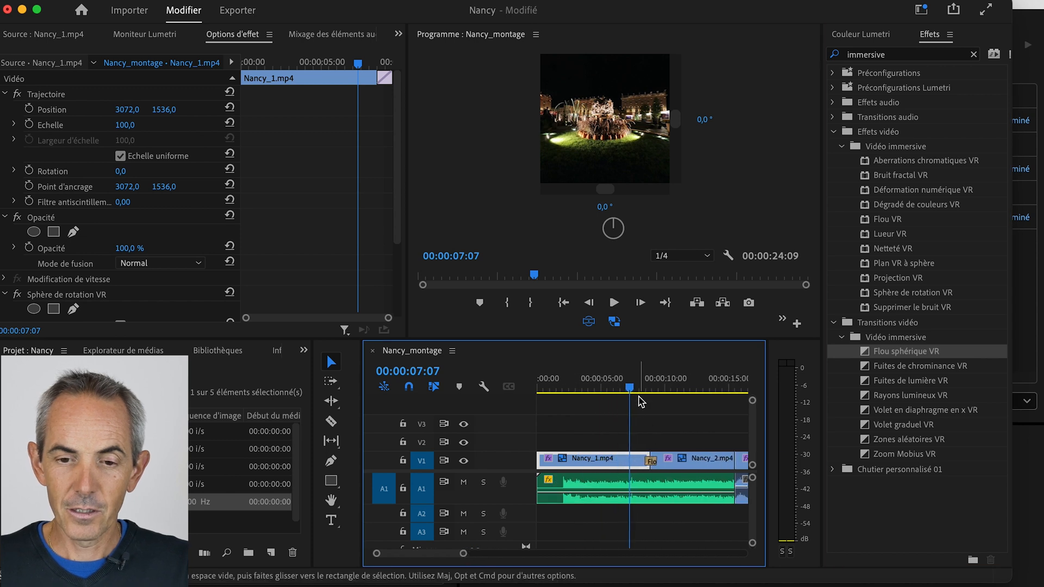
key("space")
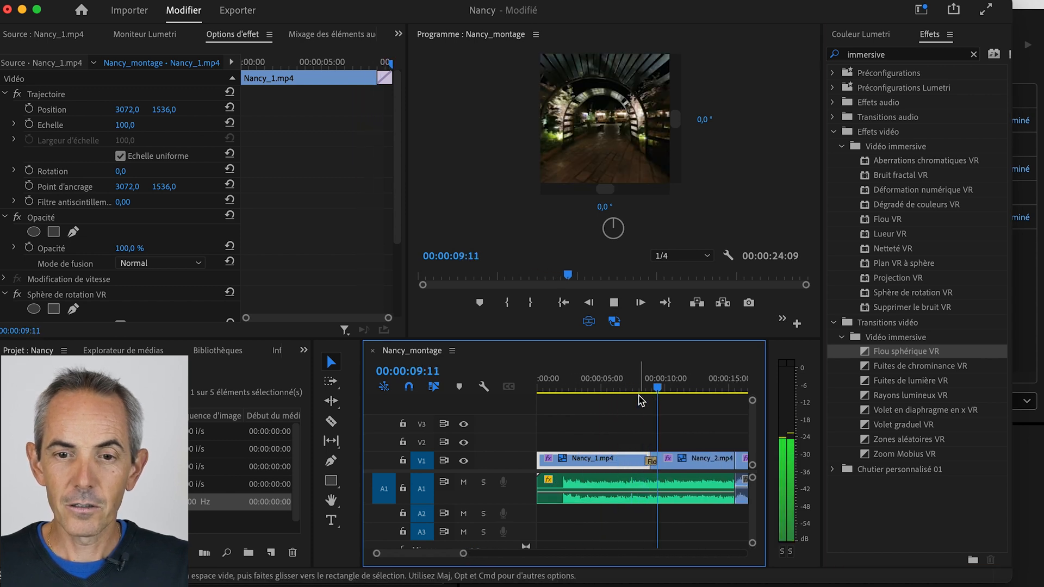
key("space")
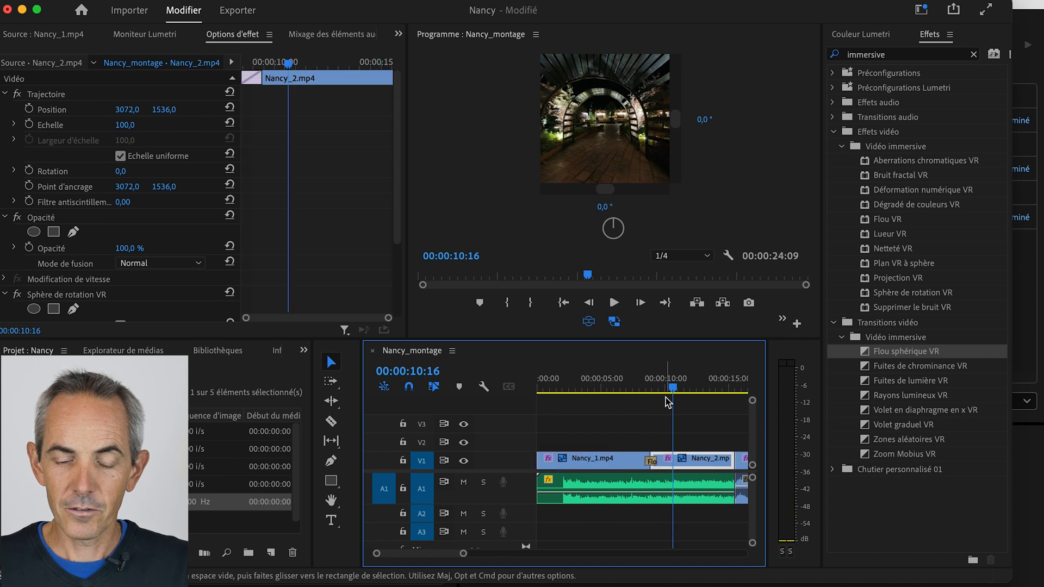
key("super+z")
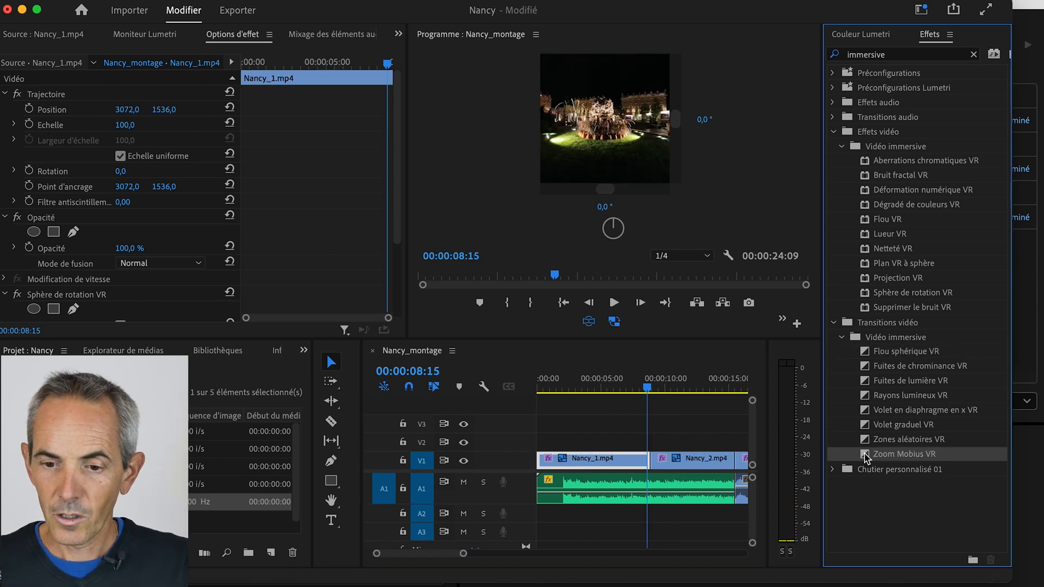
- Apply the Zoom Mobius VR transition between Nancy_1.mp4 and Nancy_2.mp4 and play it back from 00:00:08:00
left_click_drag(865, 454, 654, 461)
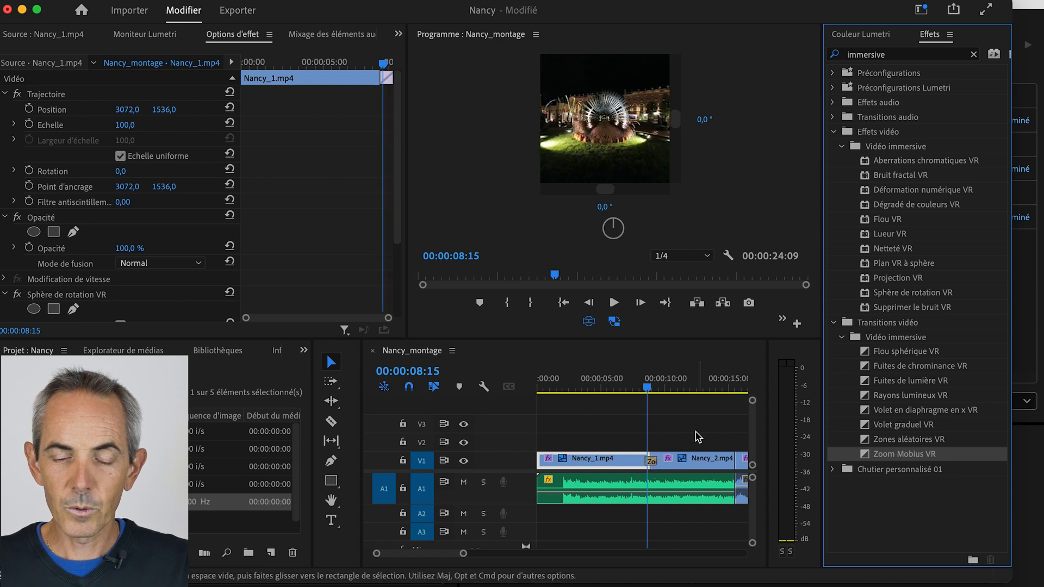
left_click(650, 387)
left_click(638, 387)
key("space")
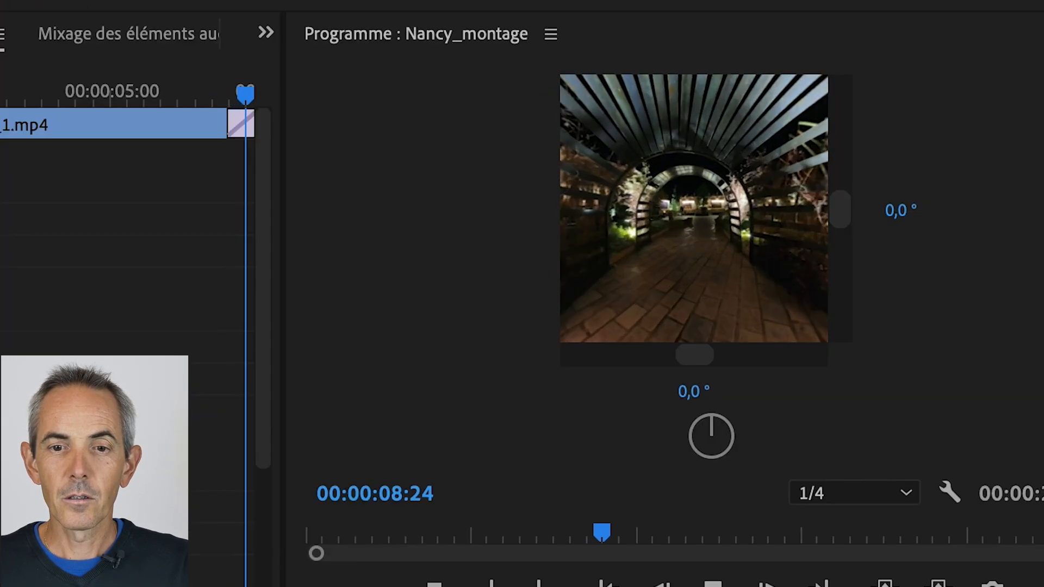
key("space")
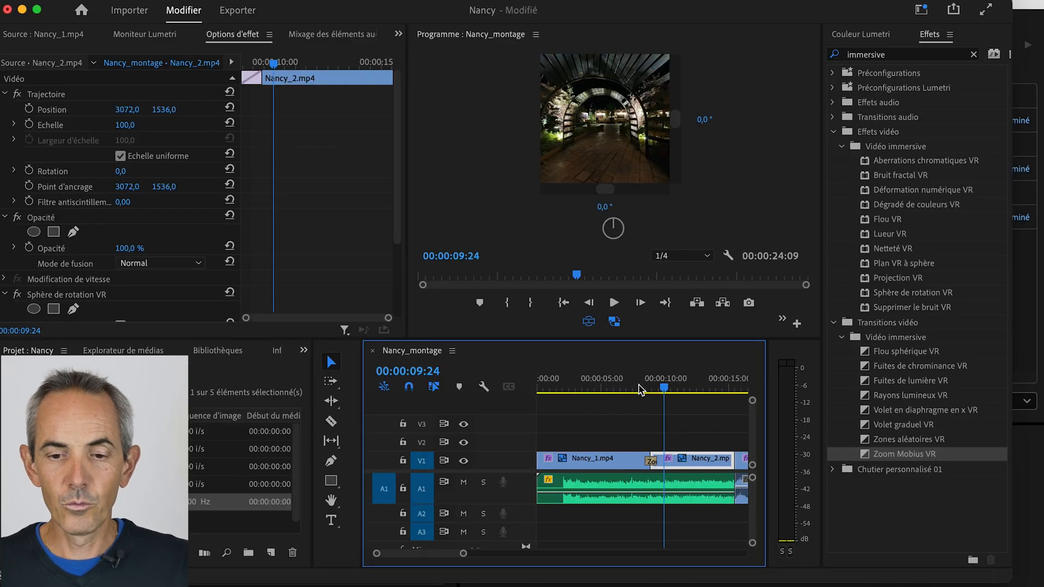
- Add the Zoom Mobius VR transition between Nancy_2.mp4 and Volcan.mp4, and place the playhead at 00:00:07:23
key("minus")
left_click_drag(904, 454, 682, 462)
mouse_move(629, 388)
left_mouse_down()
mouse_move(670, 395)
mouse_move(610, 391)
left_mouse_up()
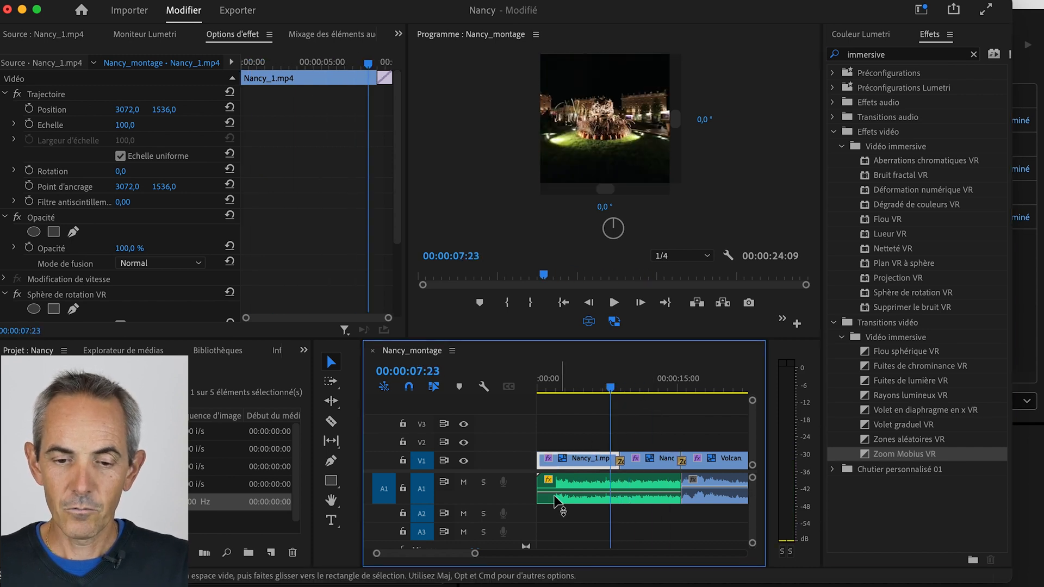
- Place the playhead at 00:00:02:06 and add a new text layer to the sequence
mouse_move(477, 555)
left_mouse_down()
mouse_move(500, 556)
mouse_move(458, 555)
left_mouse_up()
left_click(540, 387)
left_click_drag(539, 387, 565, 389)
left_click_drag(457, 553, 464, 555)
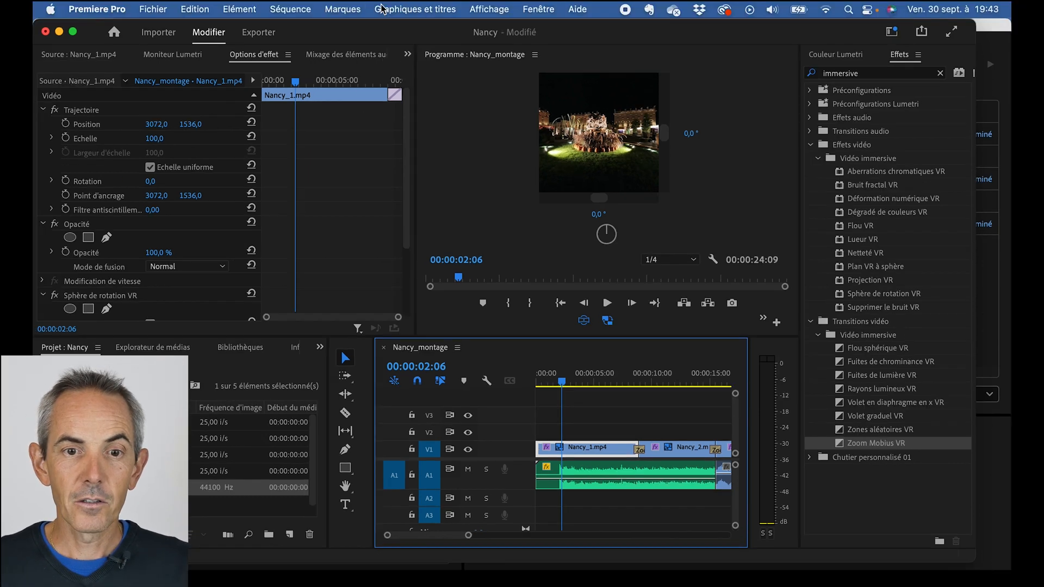
left_click(382, 8)
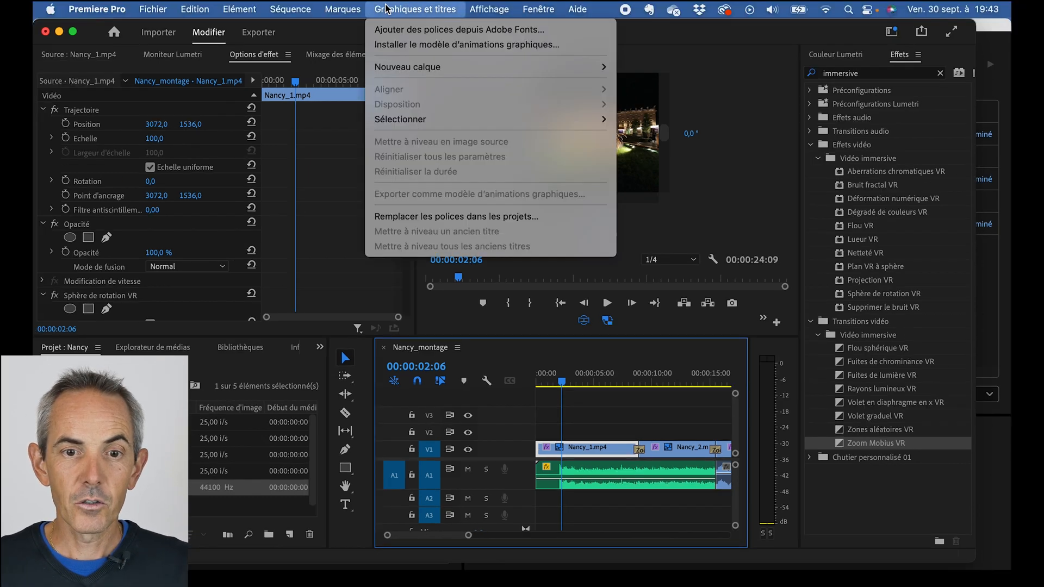
mouse_move(426, 66)
left_click(632, 69)
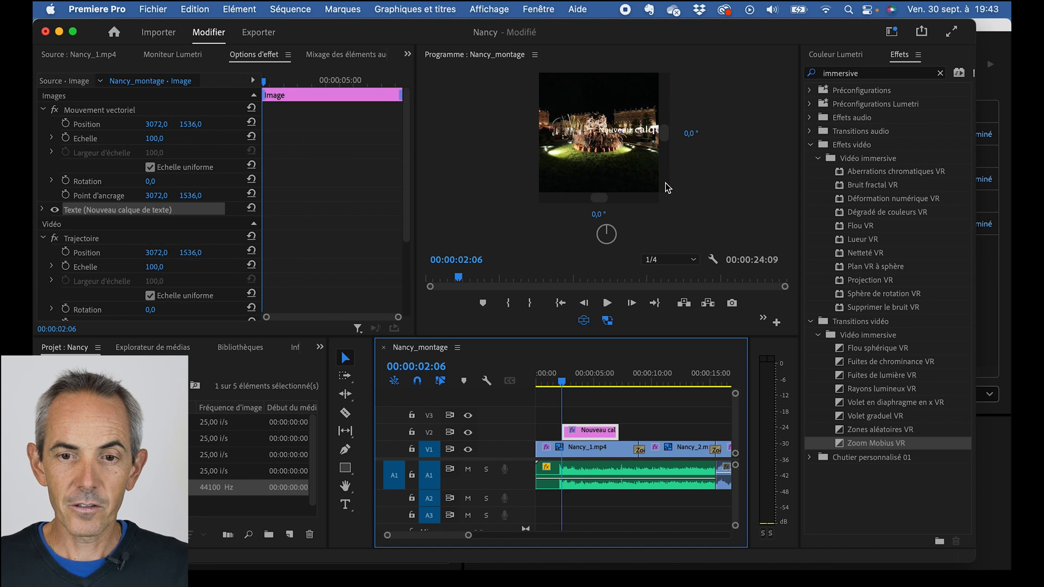
- Switch off the VR view, replace the title text with JARDIN, and position it in the sky above the fountain
left_click(583, 320)
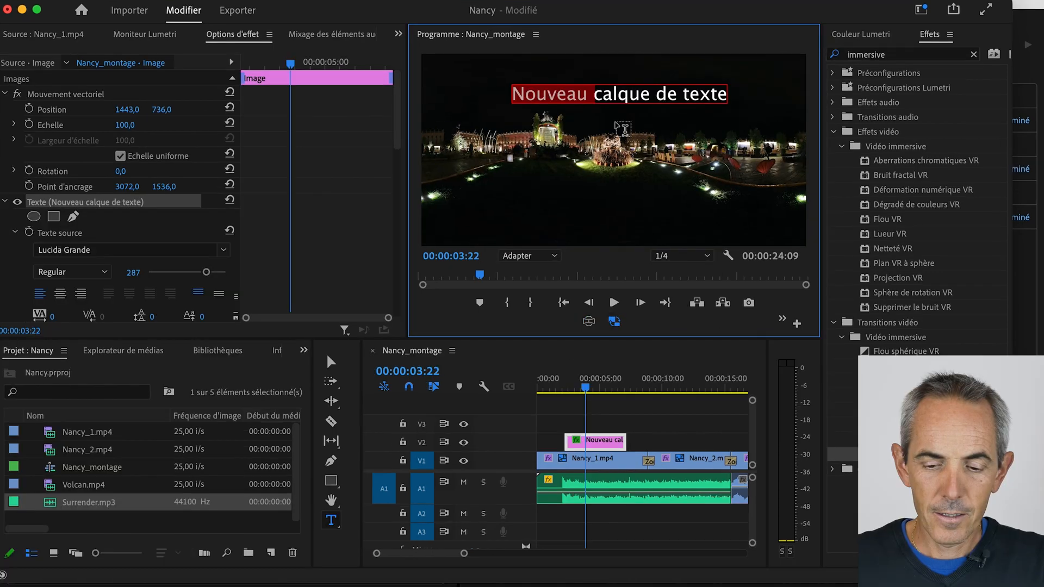
type("JARDIN")
left_click(331, 363)
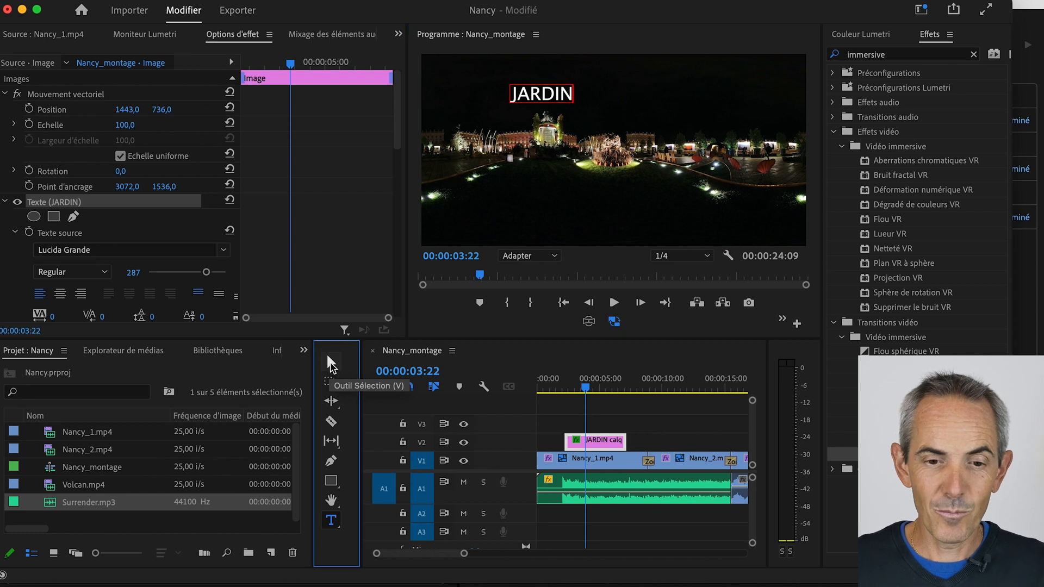
left_click_drag(551, 104, 632, 100)
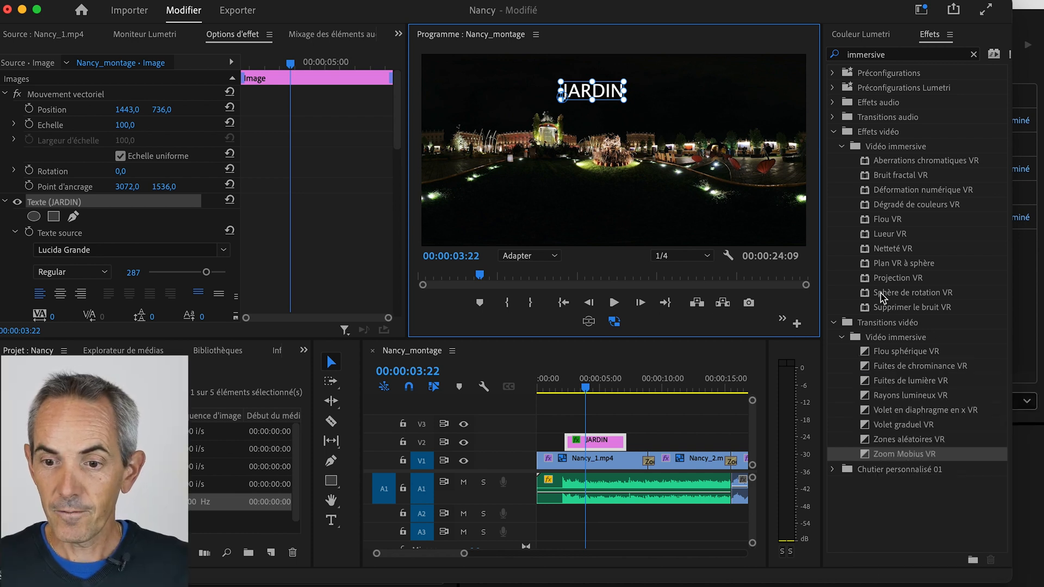
- Apply the Plan VR à sphère effect to the JARDIN title and look around it in the VR view
left_click(884, 266)
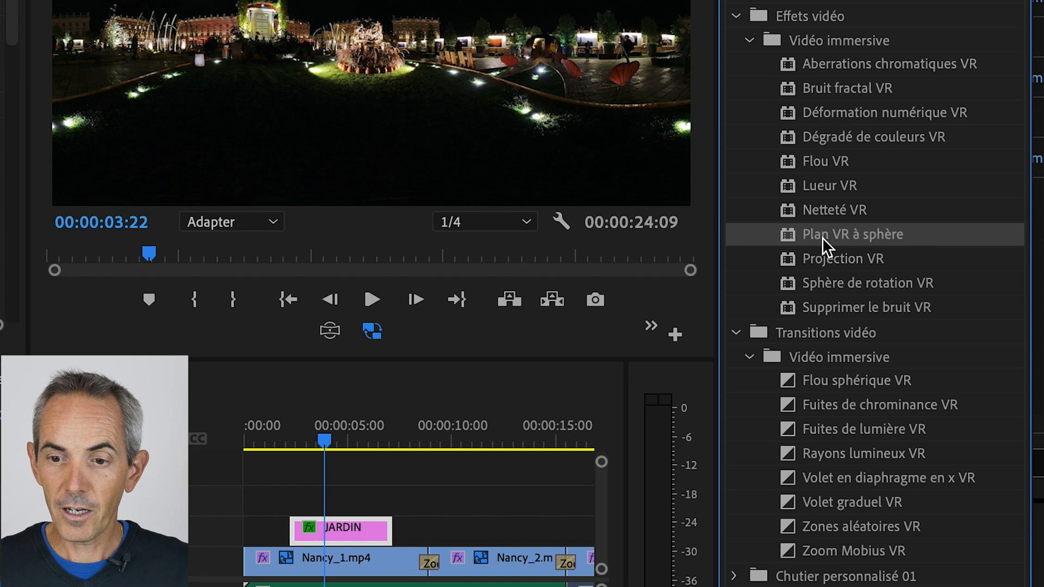
left_click_drag(823, 240, 344, 540)
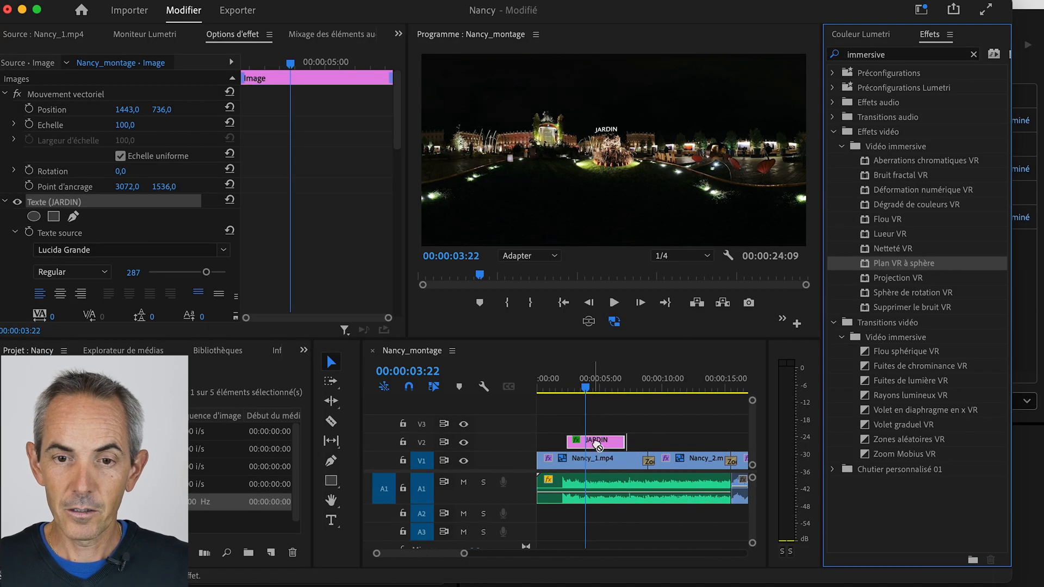
left_click_drag(598, 446, 598, 446)
left_click(590, 321)
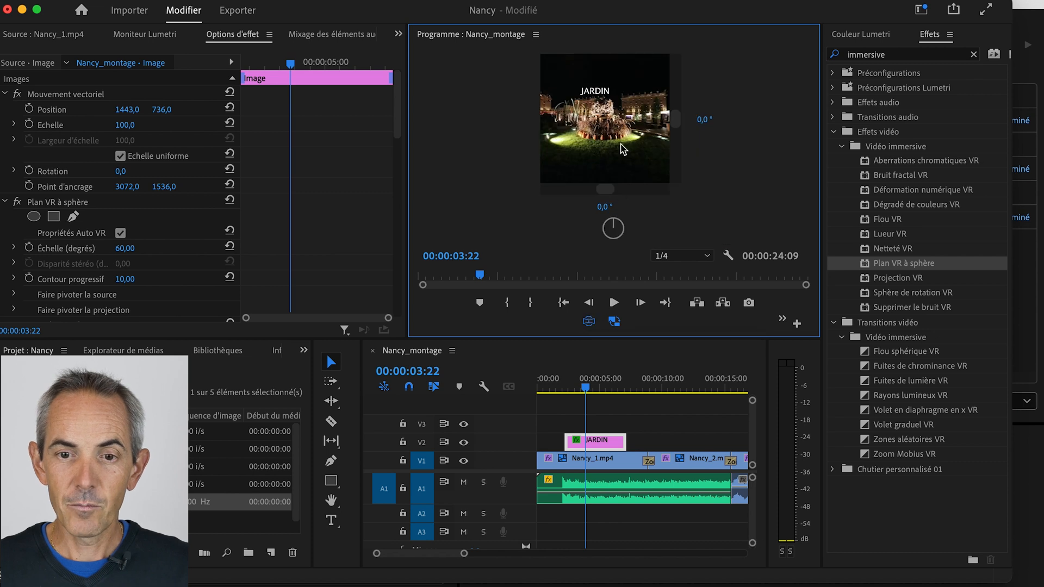
left_click_drag(619, 144, 581, 145)
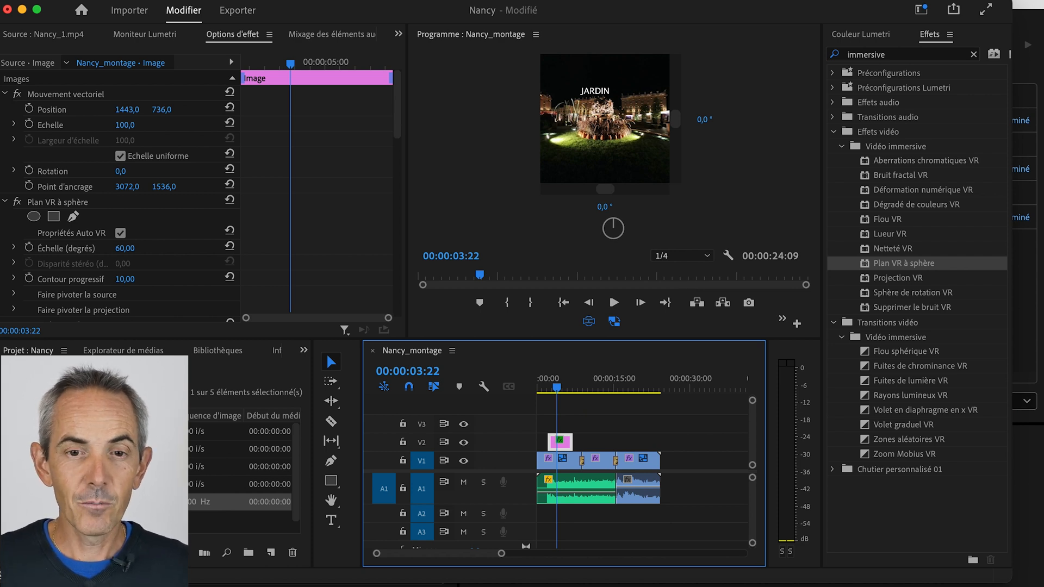
- Set the Nancy_montage export to the Nancy folder in Vidéos, using the VR Monoscopic Match Source Stereo Audio preset
left_click(238, 12)
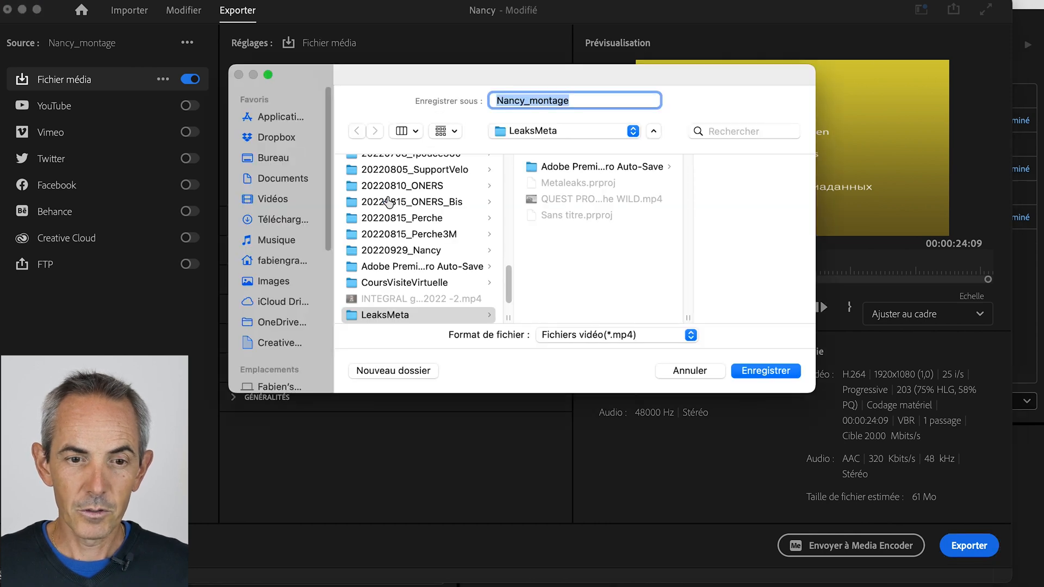
left_click(279, 199)
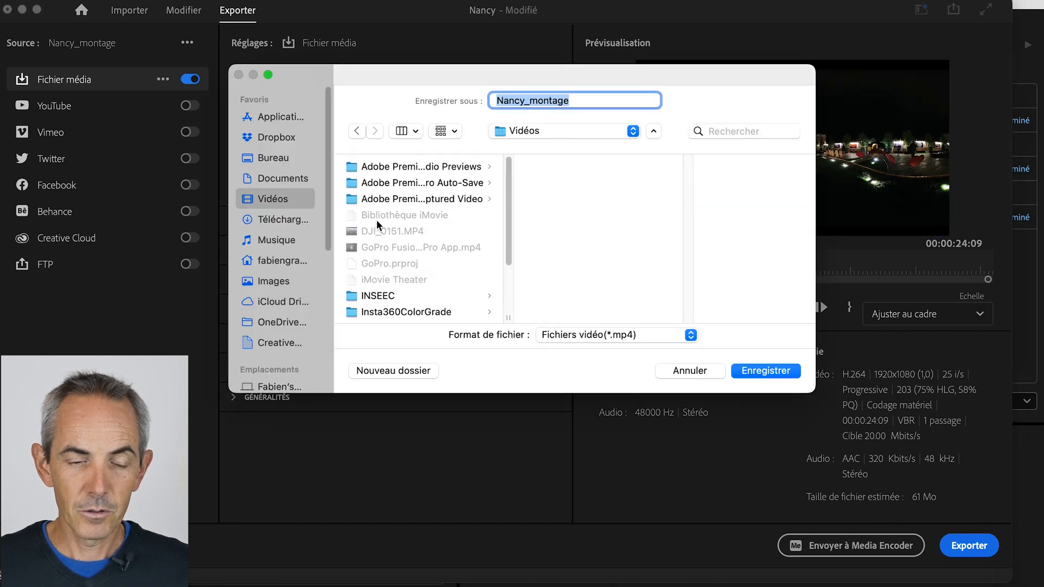
scroll(433, 293, "down", 5)
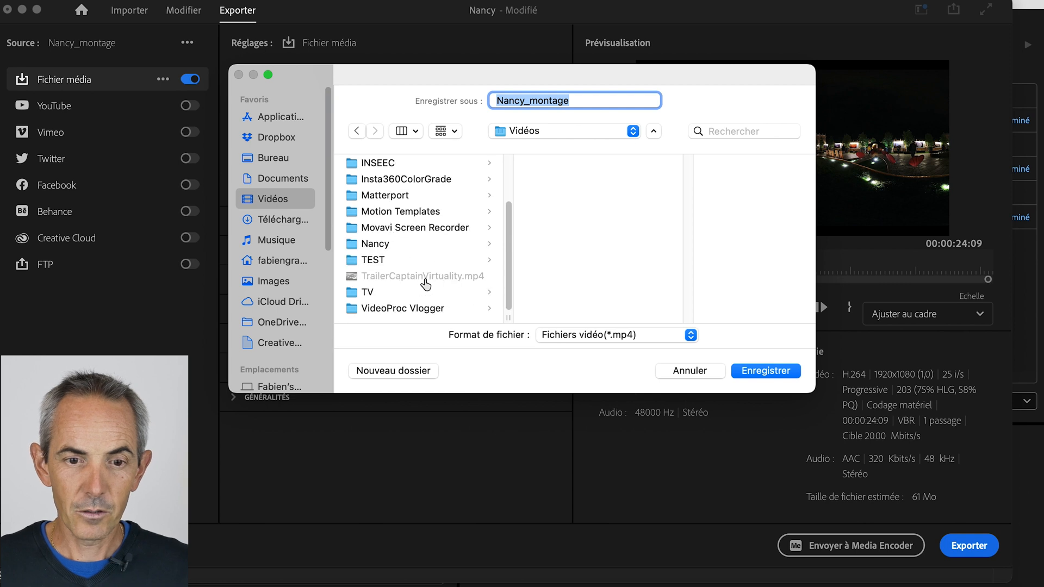
left_click(417, 245)
left_click(766, 370)
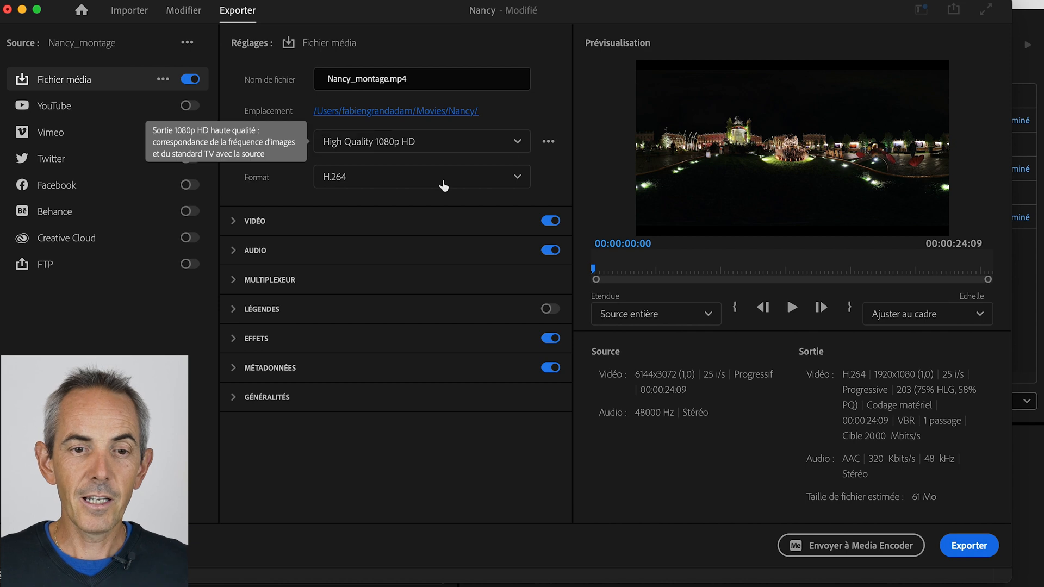
left_click(518, 143)
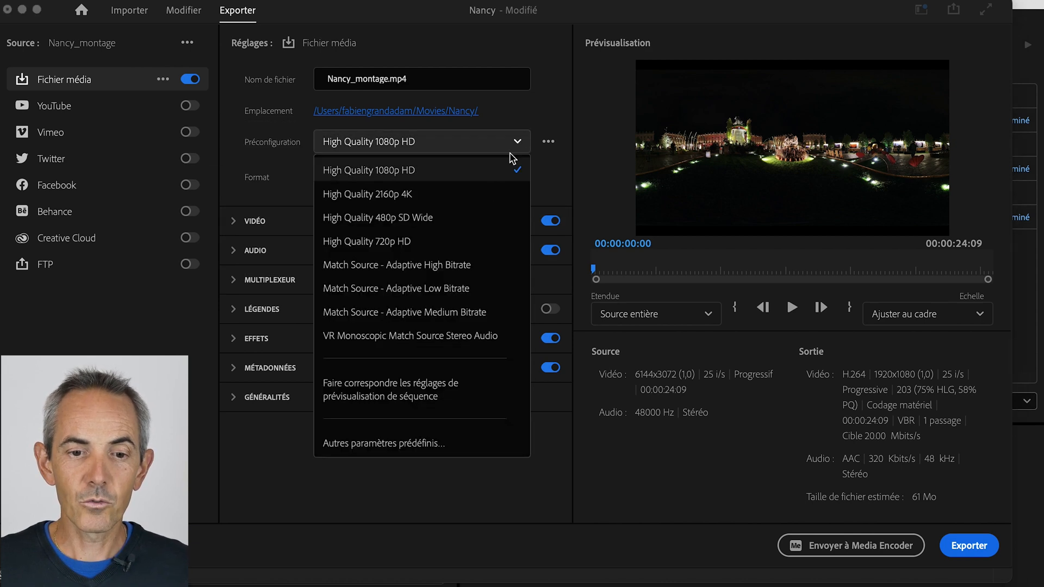
left_click(443, 341)
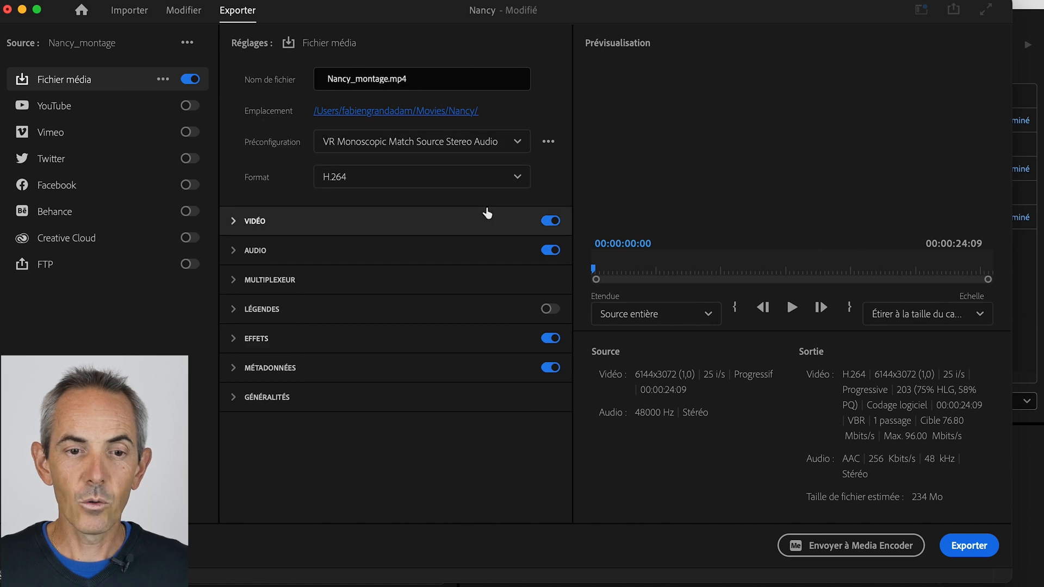
- Review the expanded video export settings, including frame size, rendering options, bitrate encoding choices and VR video properties
left_click(398, 232)
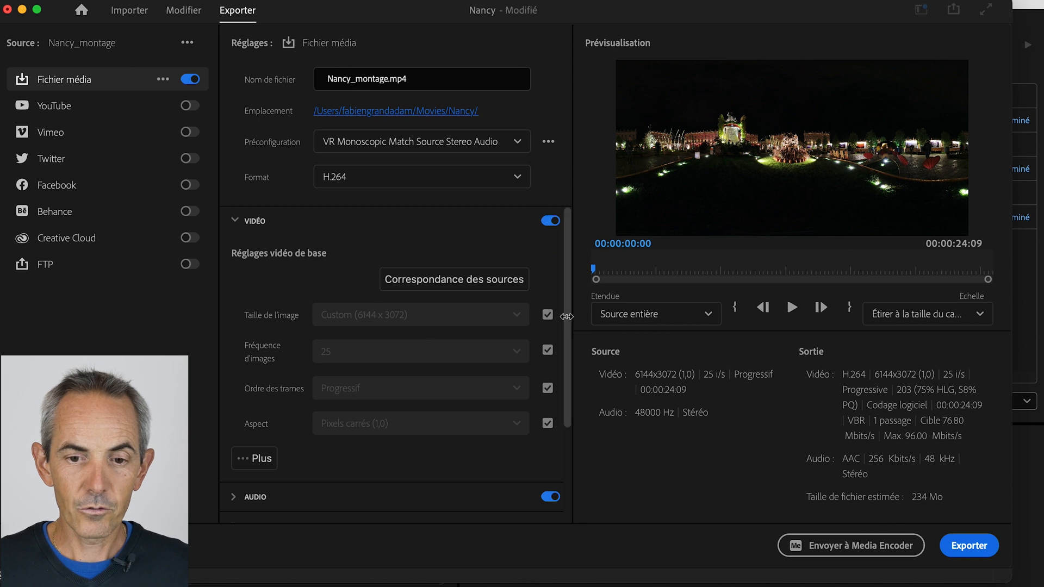
scroll(567, 332, "down", 3)
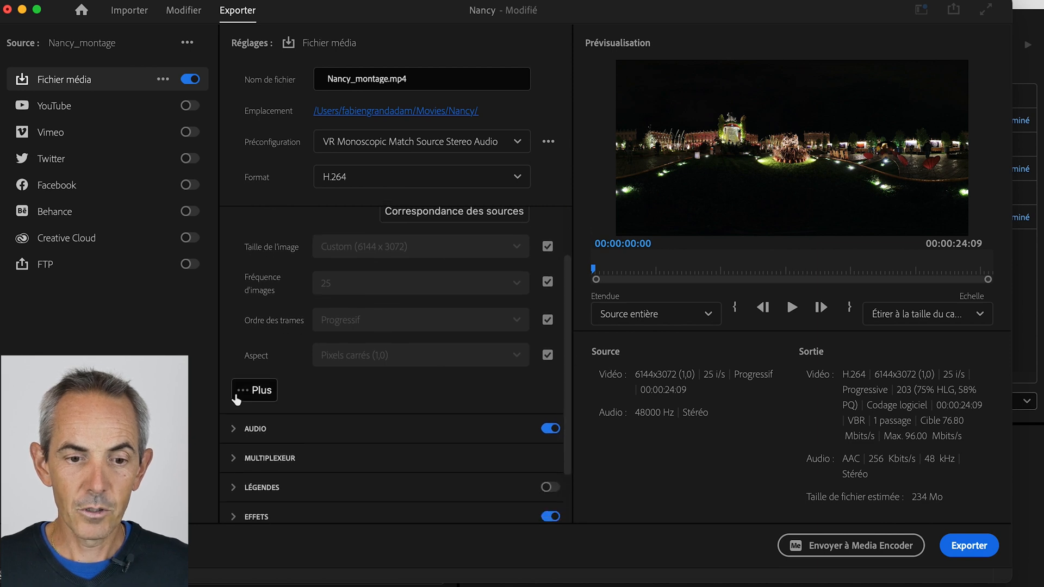
left_click(250, 390)
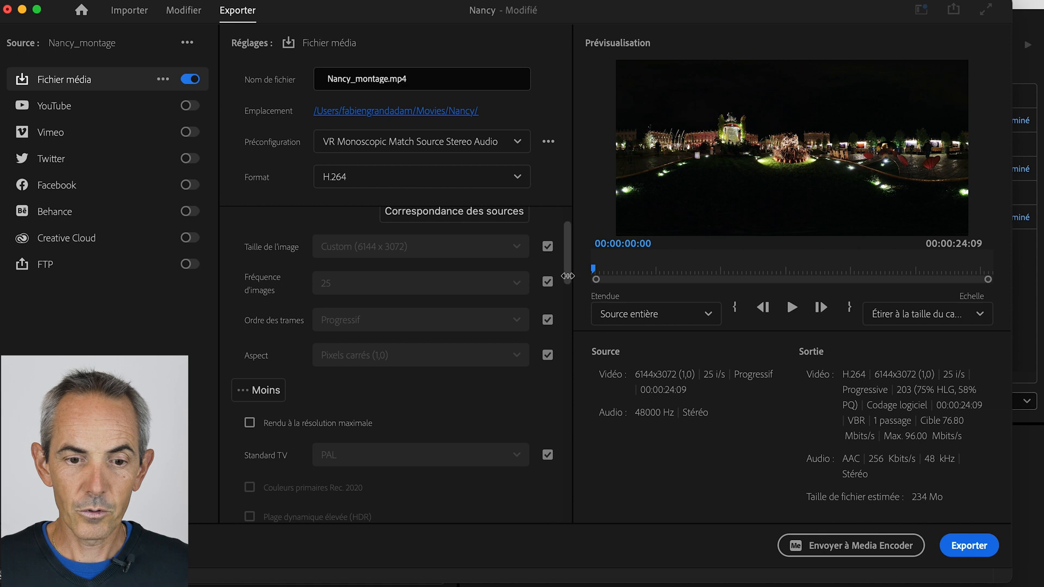
left_click_drag(567, 276, 566, 302)
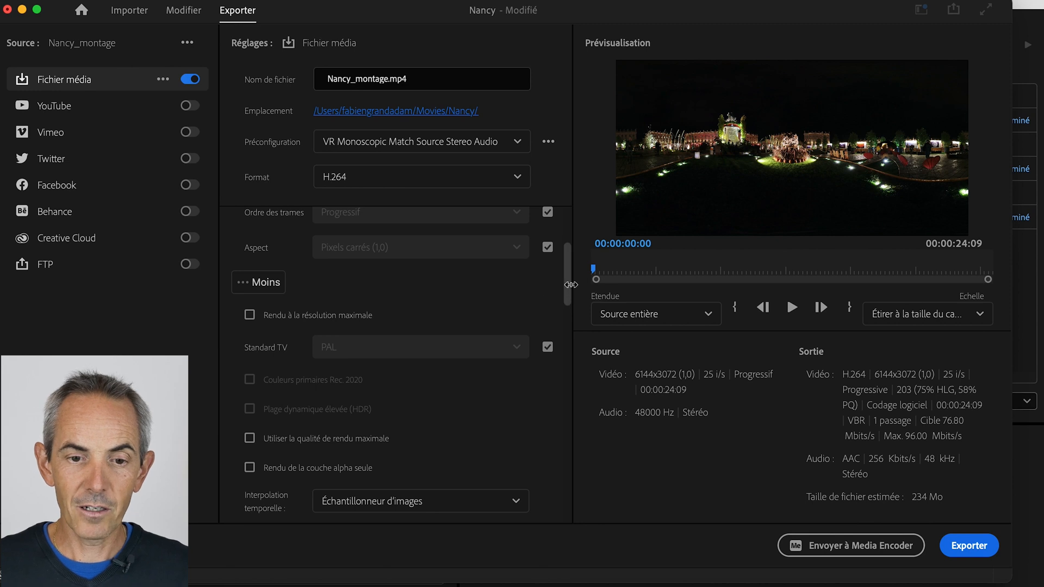
left_click_drag(571, 285, 560, 422)
left_click(517, 379)
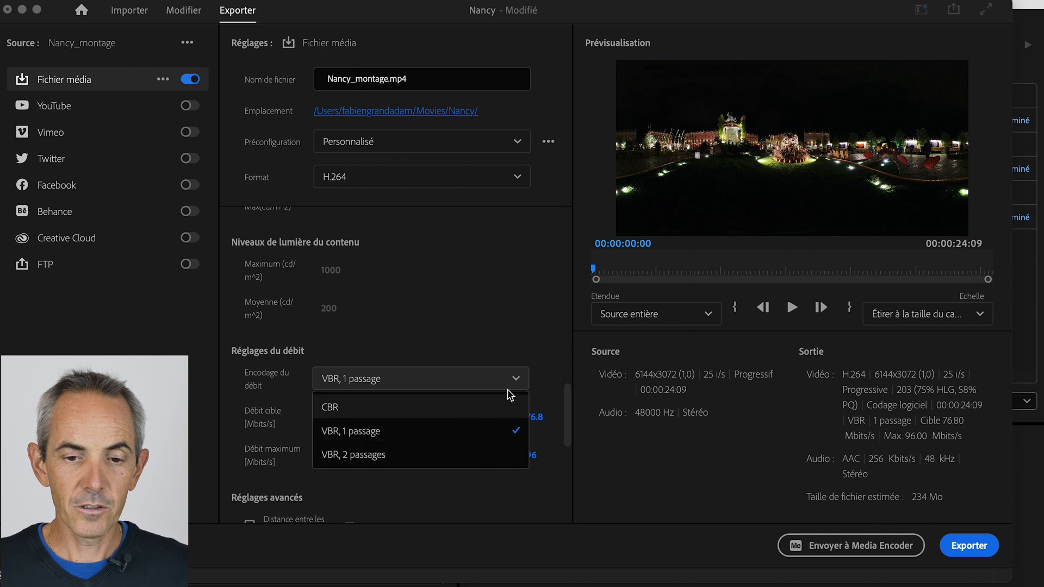
left_click(516, 383)
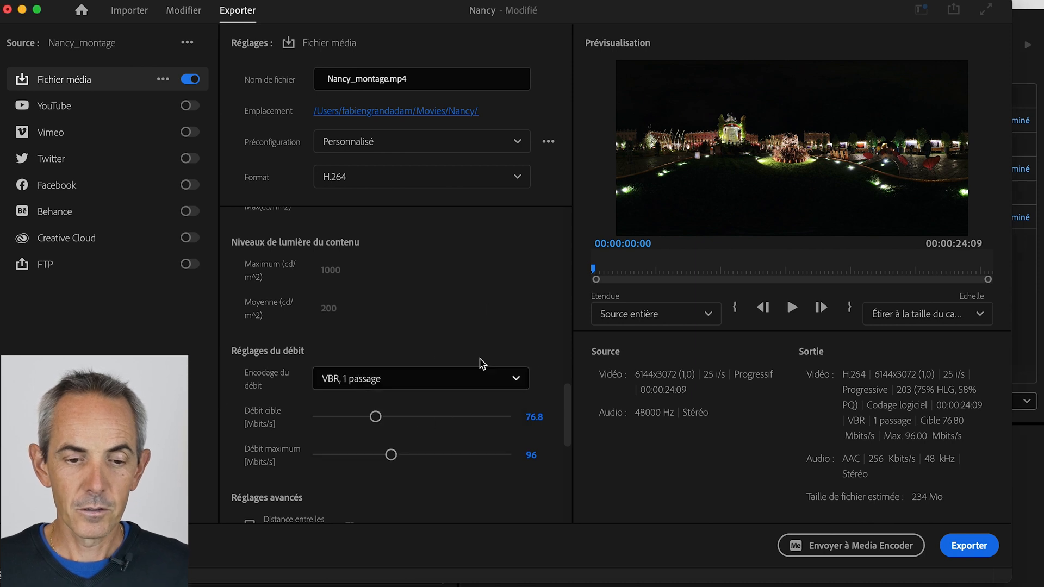
scroll(506, 326, "down", 5)
scroll(501, 326, "down", 3)
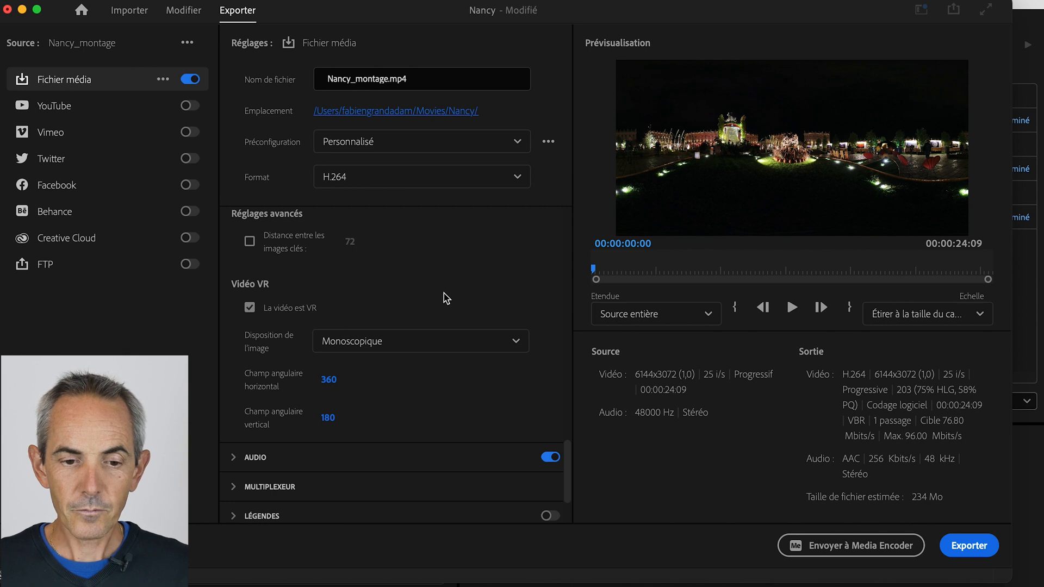
- Collapse the video export settings, send the Nancy_montage export to Media Encoder, and start encoding the queue
scroll(446, 299, "up", 20)
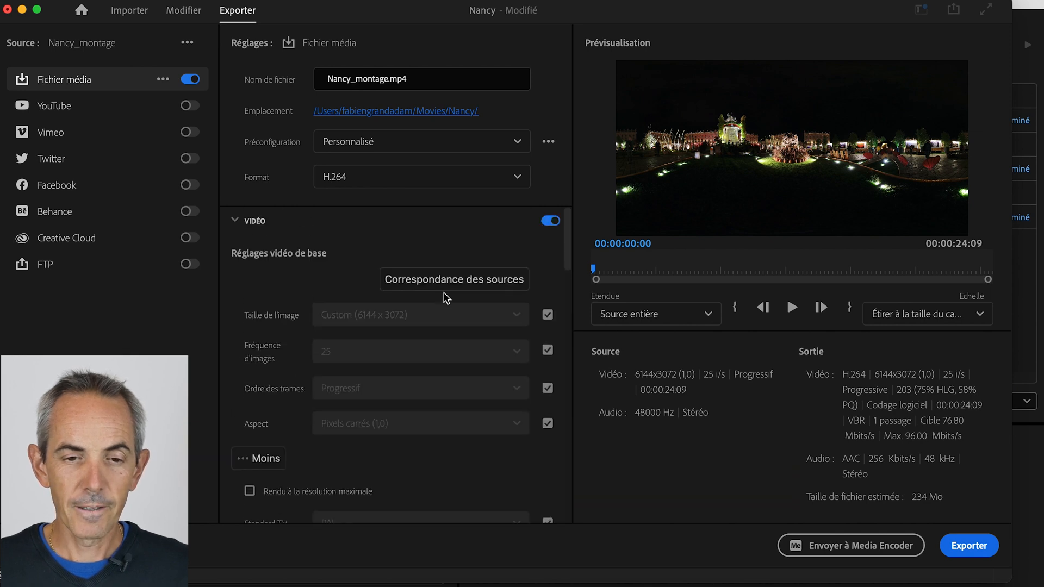
left_click(240, 221)
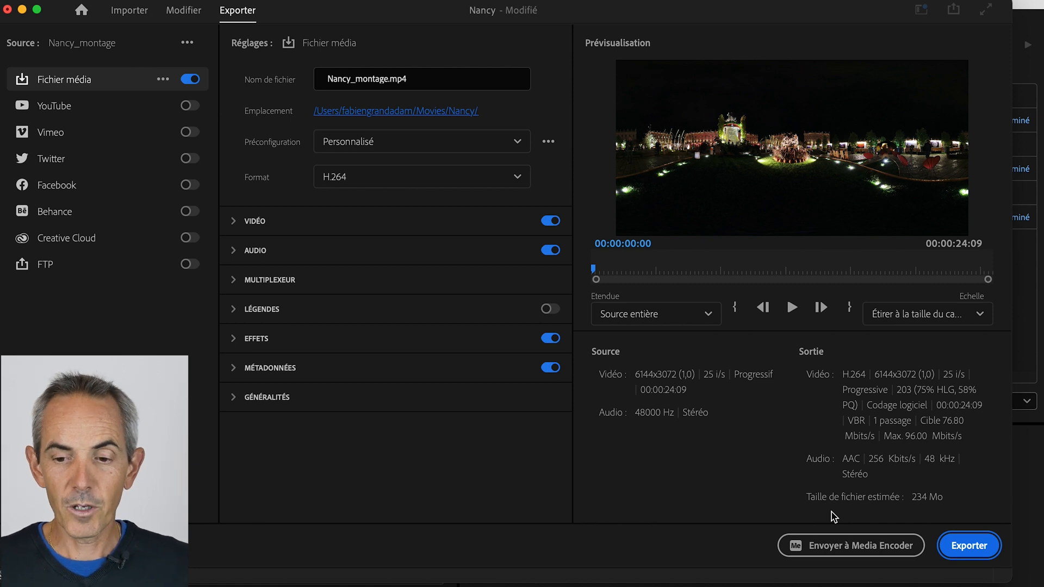
left_click(844, 546)
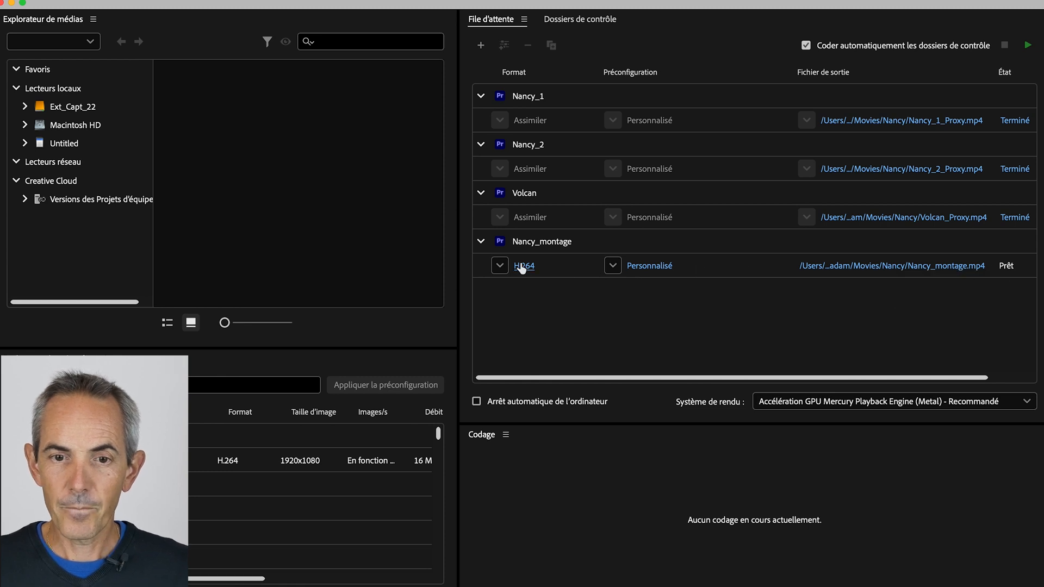
left_click(1029, 47)
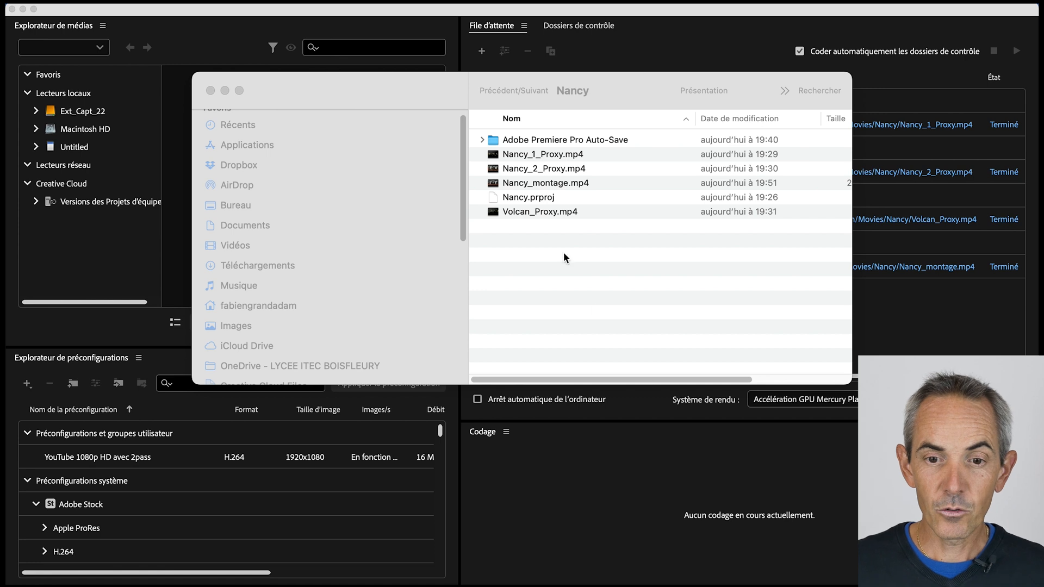
- Preview the exported Nancy_montage.mp4 from the Nancy folder in Finder, and close the preview
left_click(533, 181)
left_click(545, 188)
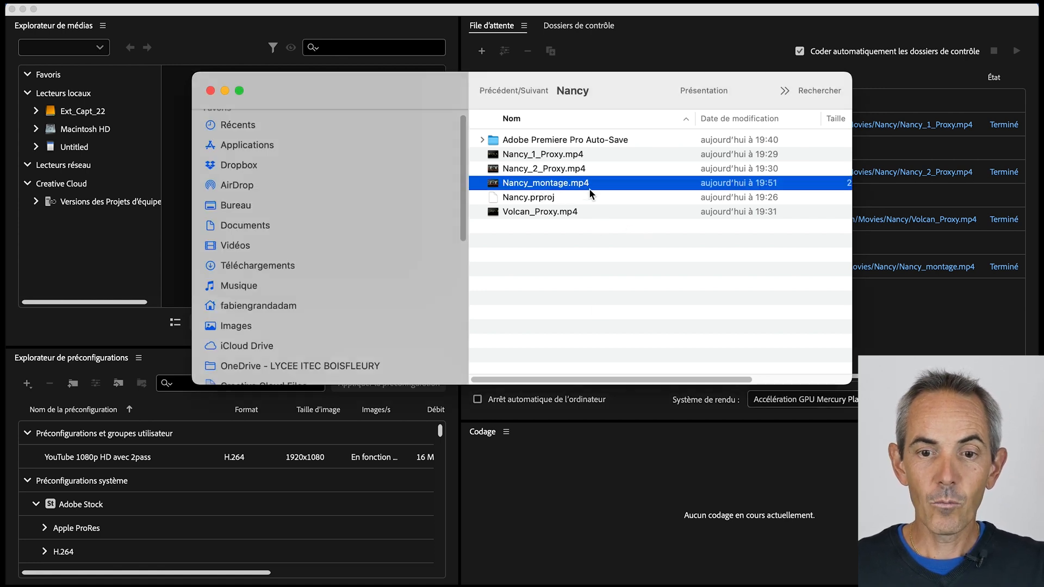
key("space")
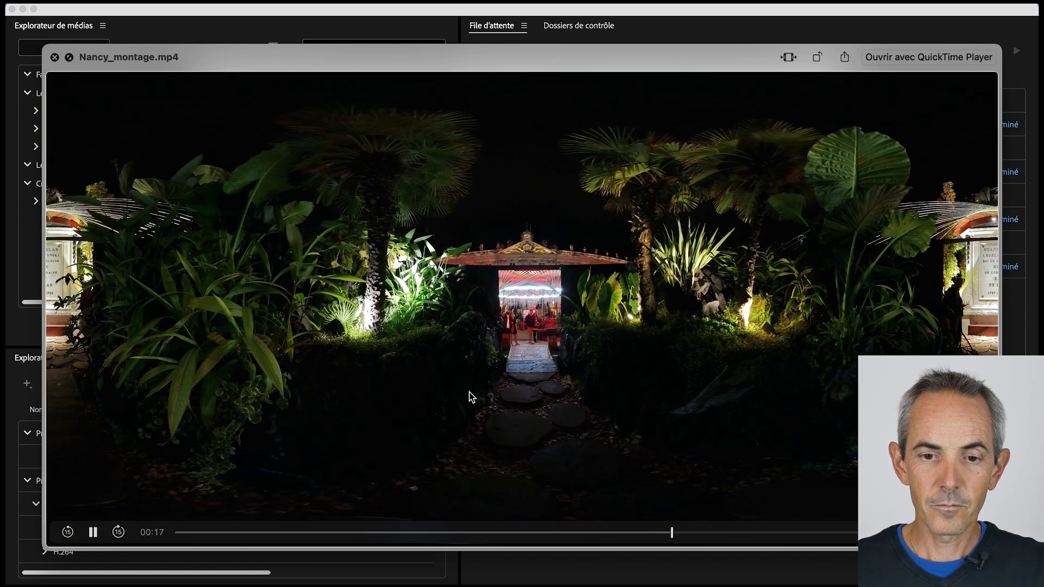
left_click(55, 58)
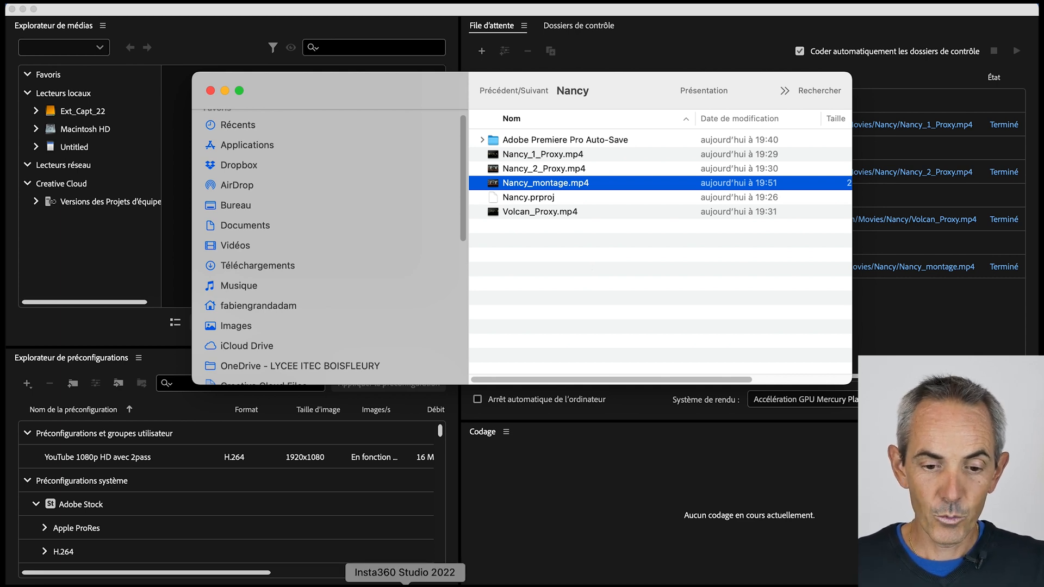
- Load Nancy_montage.mp4 from the Nancy folder into Insta360 Studio 2022, play it, and pause at about 11 seconds
left_click(405, 585)
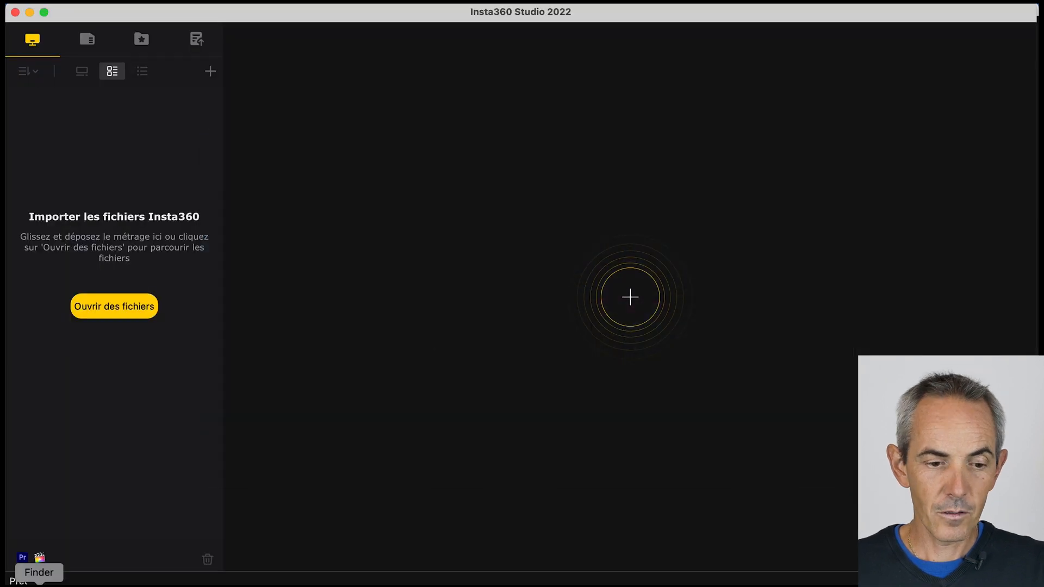
left_click(40, 585)
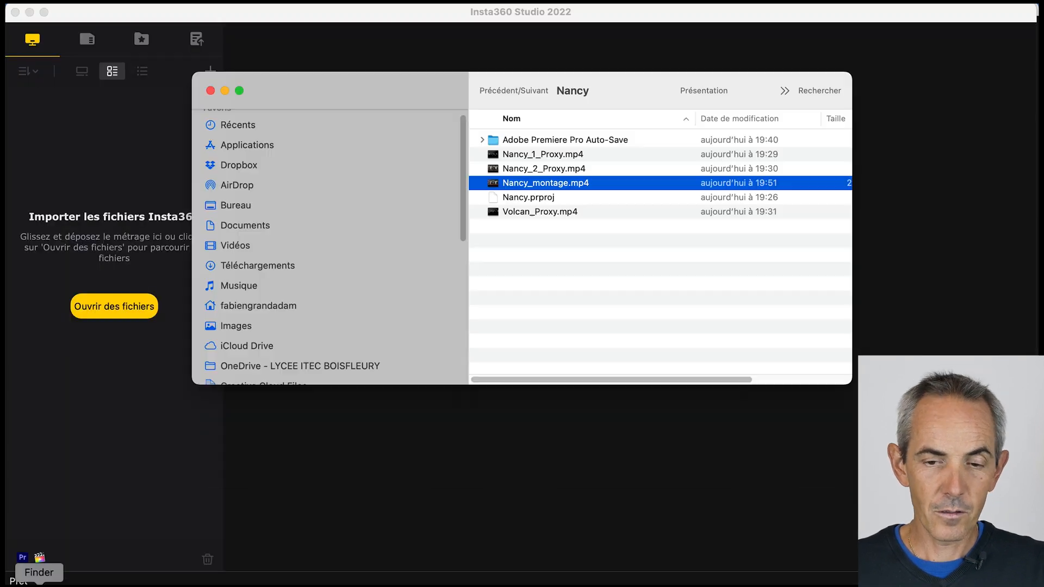
left_click_drag(417, 90, 659, 141)
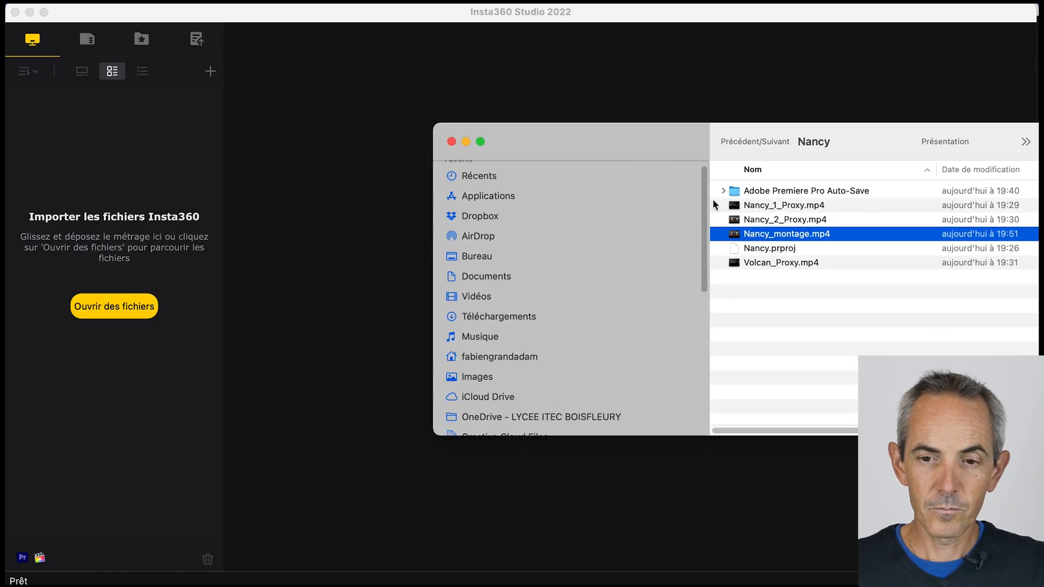
left_click_drag(772, 239, 387, 214)
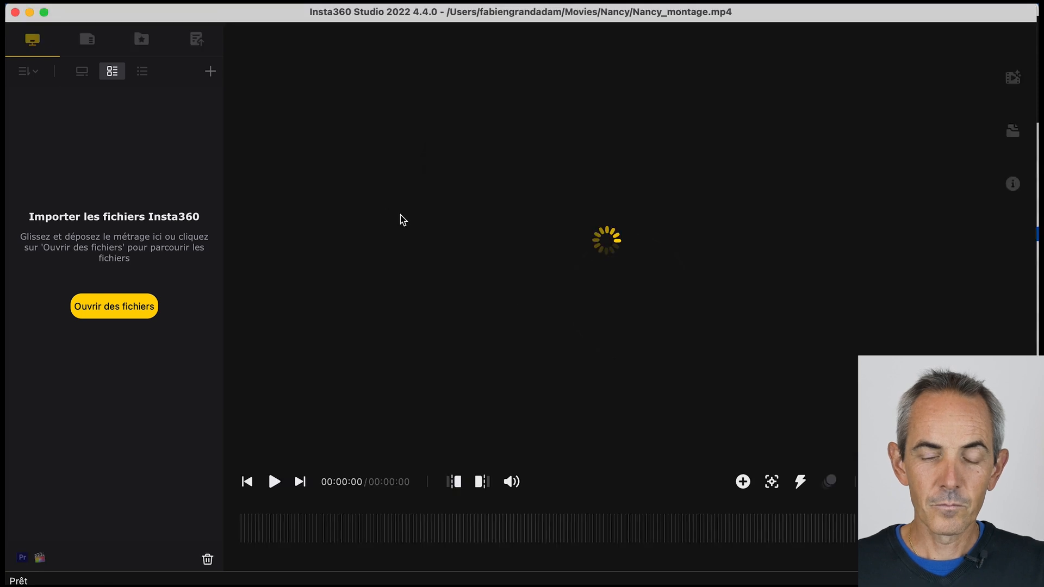
key("space")
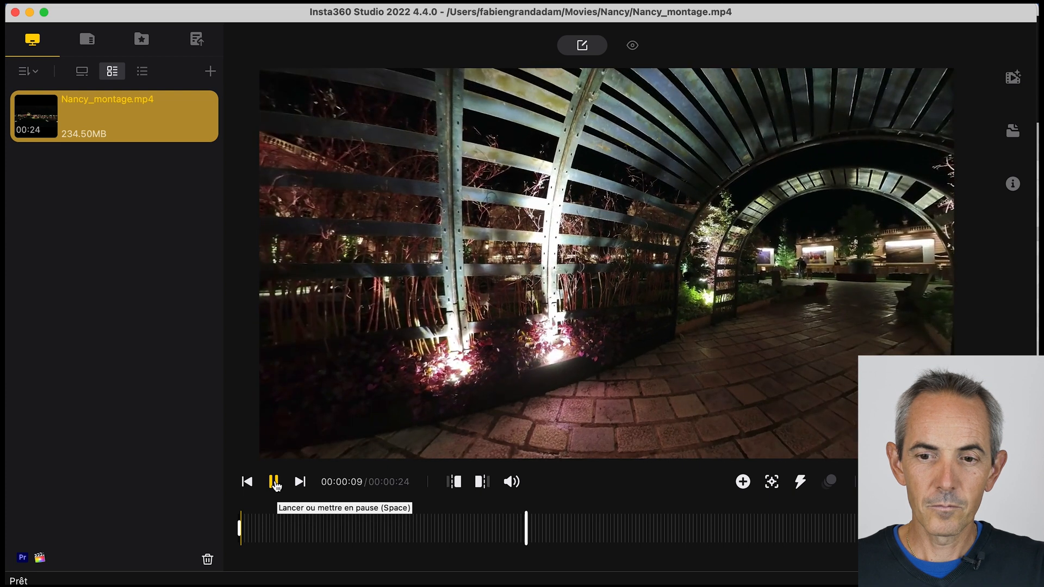
left_click(274, 483)
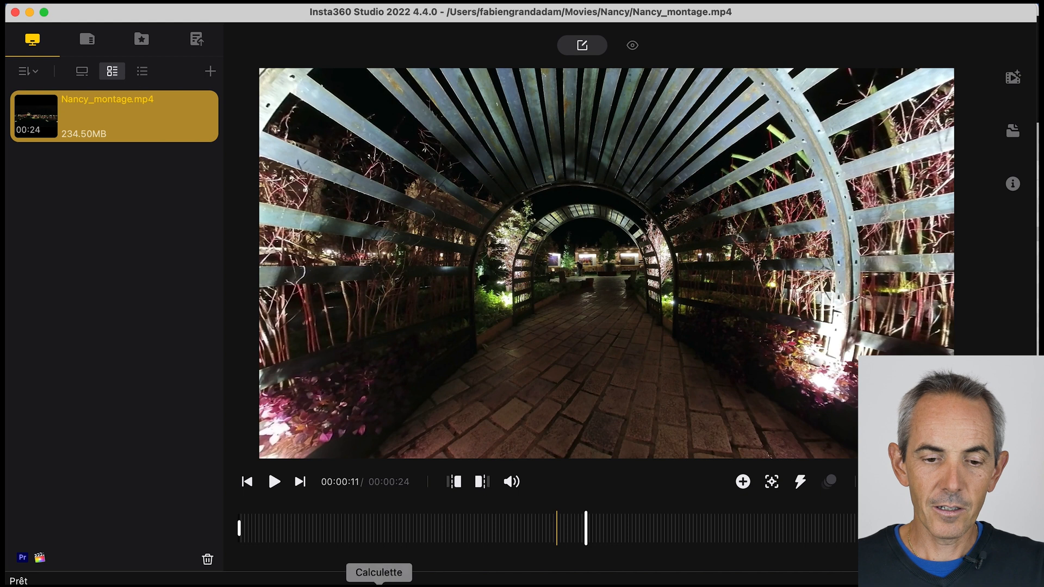
- Switch to RICOH THETA and load Nancy_montage.mp4 from the Nancy folder into its spherical viewer
left_click(324, 582)
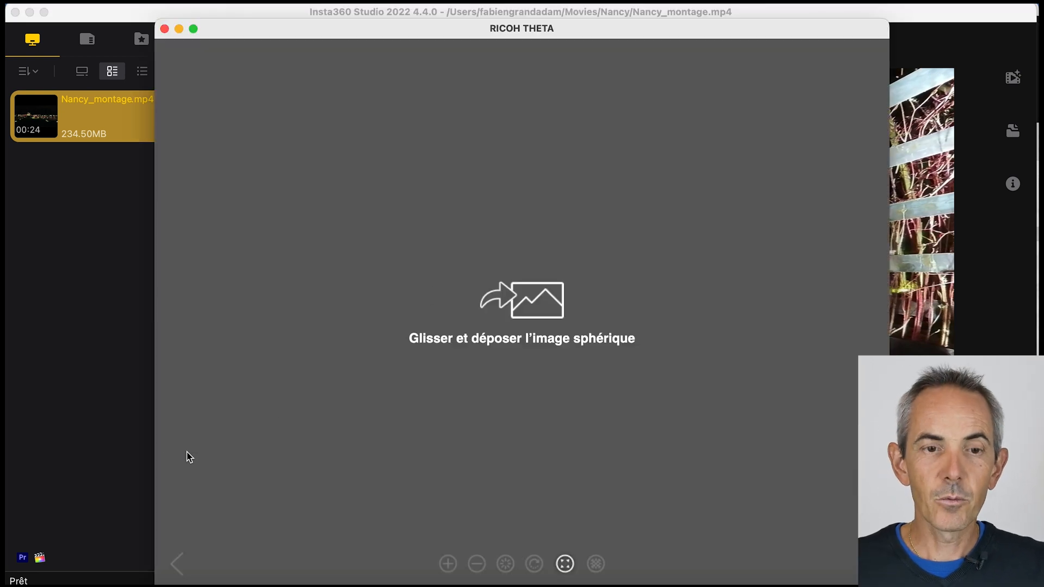
left_click(34, 585)
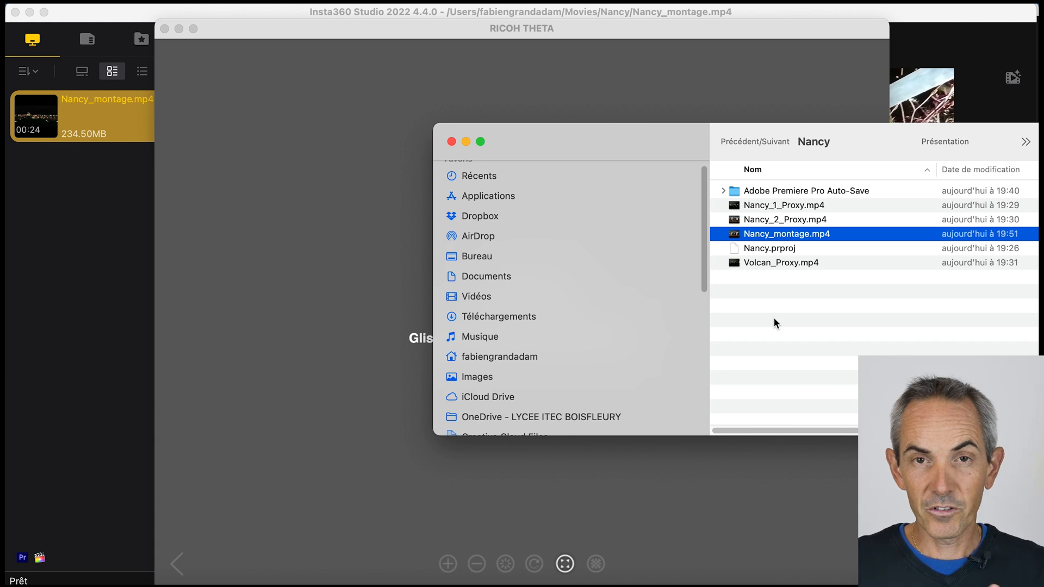
left_click_drag(783, 234, 393, 253)
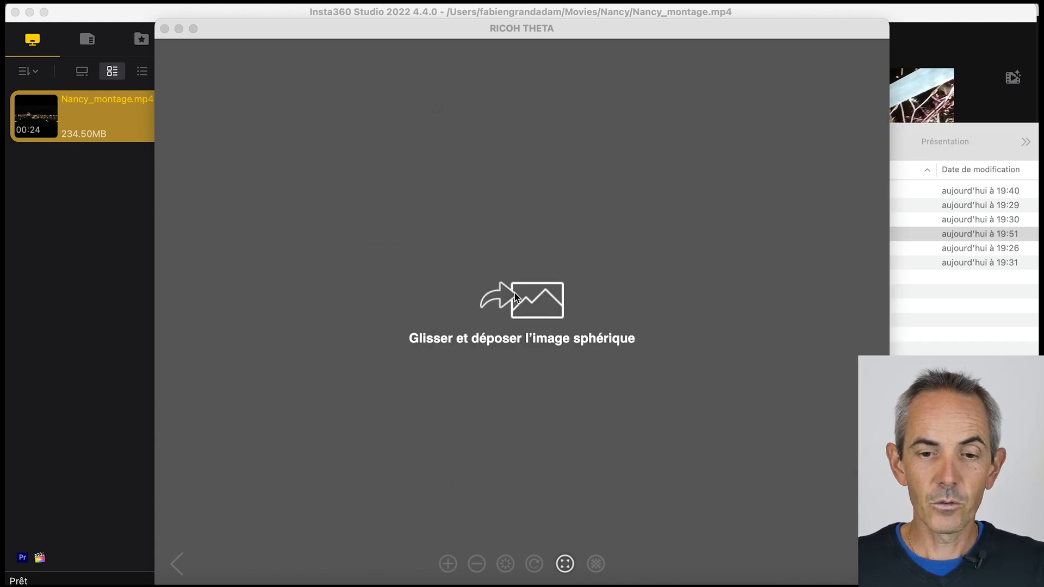